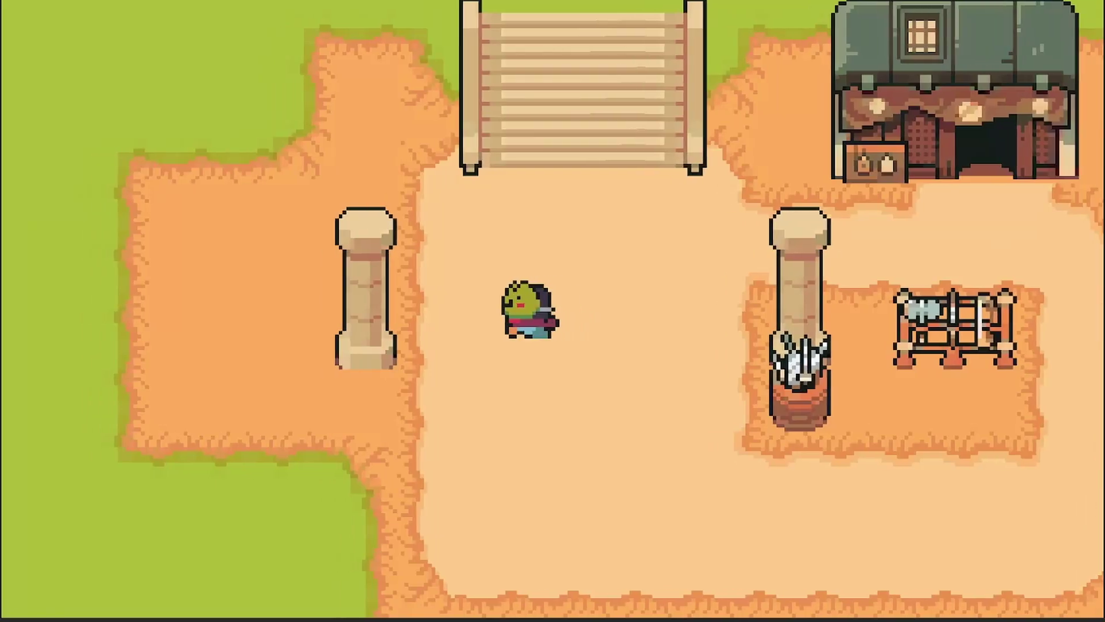
Walk the frog toward the bridge steps and open the pause menu on the PLAYER page.
{"action": "key", "text": "Up"}
{"action": "key", "text": "Right"}
{"action": "key", "text": "Down"}
{"action": "key", "text": "Down"}
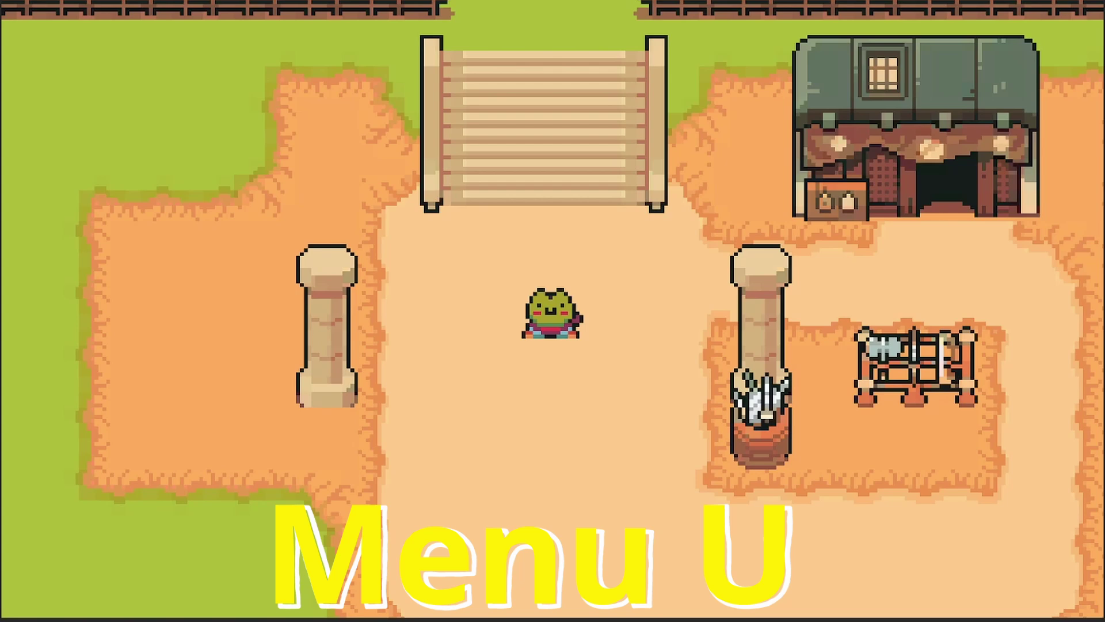
{"action": "key", "text": "Escape"}
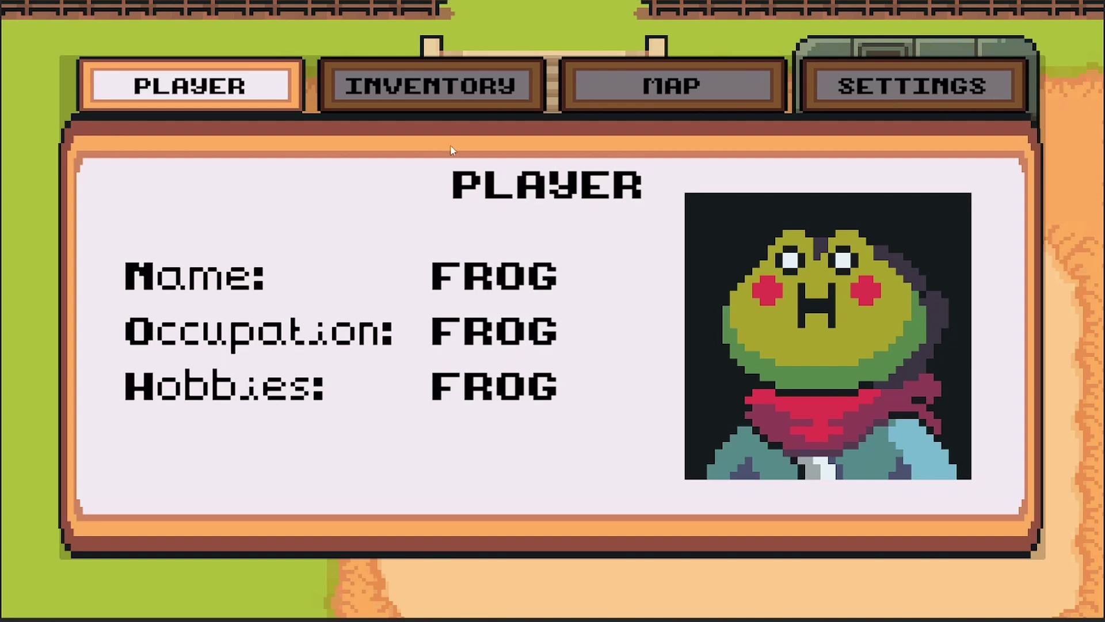
Switch between the INVENTORY, MAP, SETTINGS and back to the PLAYER pages.
{"action": "left_click", "coordinate": [415, 92]}
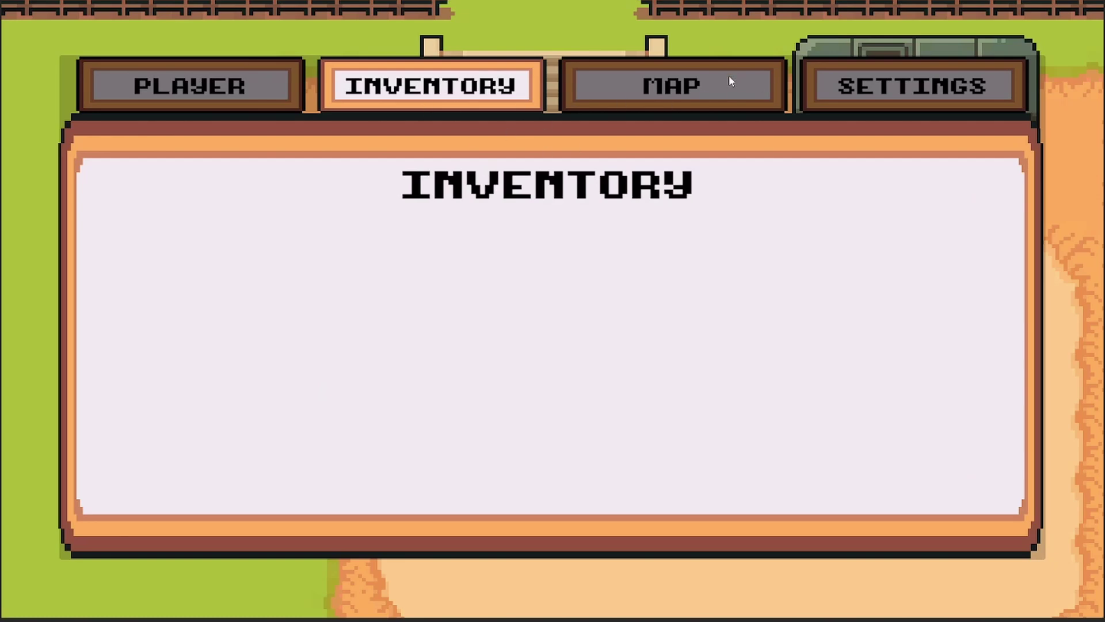
{"action": "left_click", "coordinate": [728, 102]}
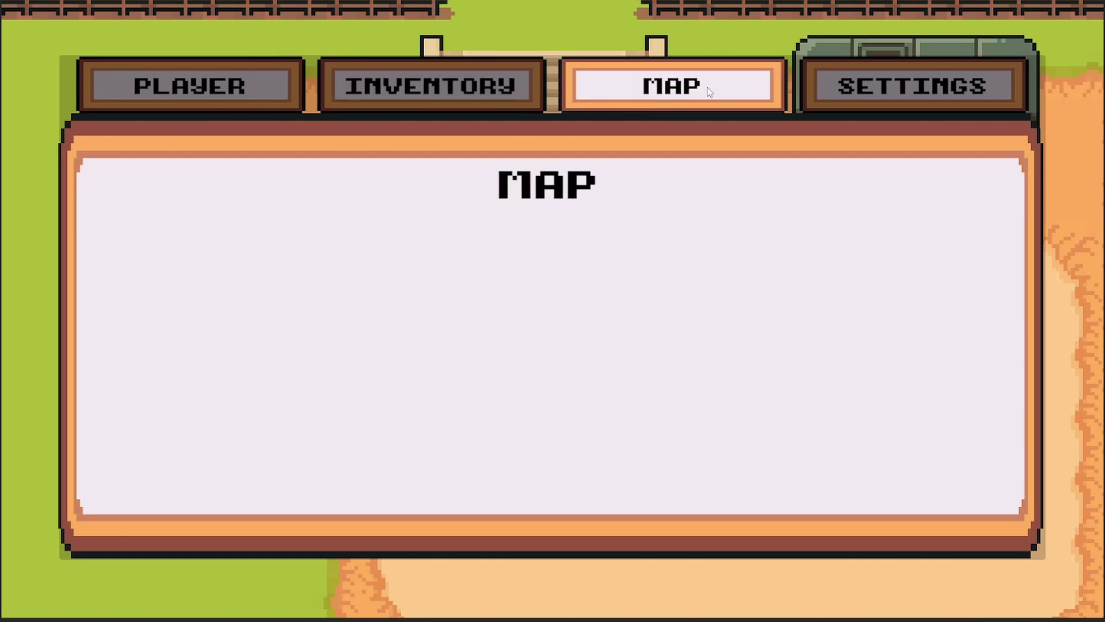
{"action": "left_click", "coordinate": [894, 97]}
{"action": "left_click", "coordinate": [464, 95]}
{"action": "left_click", "coordinate": [256, 92]}
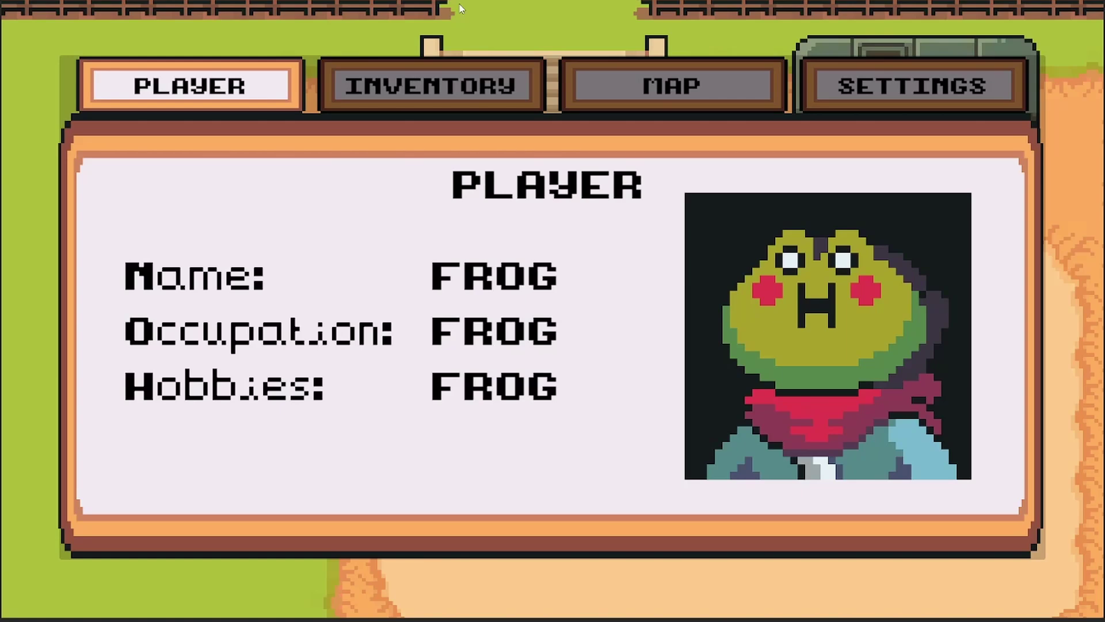
Close the pause menu, walk the frog around, then reopen the menu.
{"action": "key", "text": "Escape"}
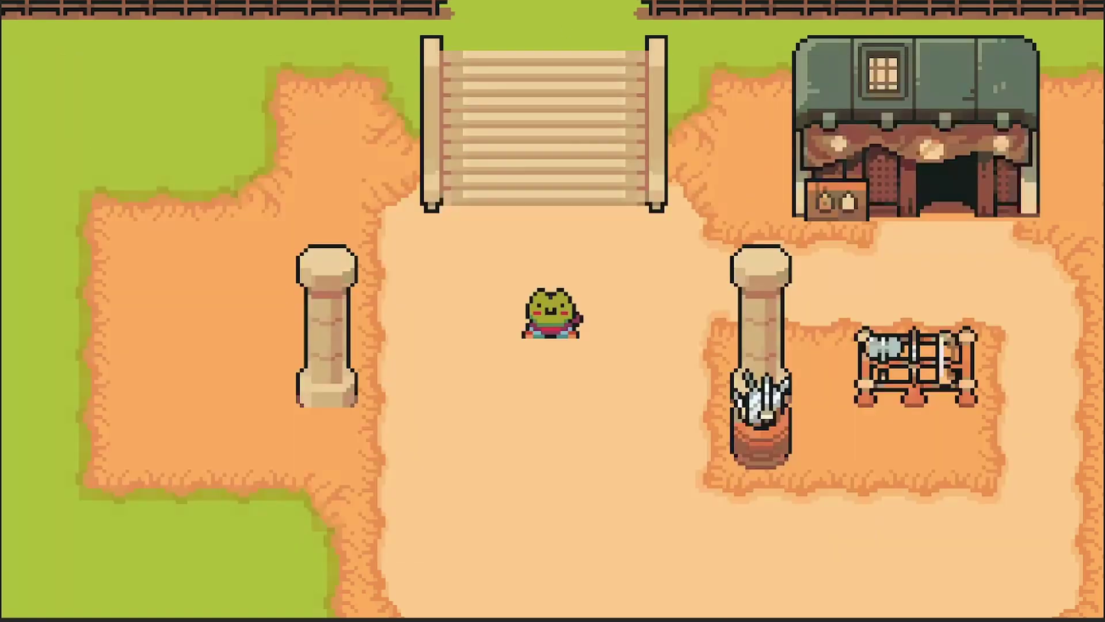
{"action": "key", "text": "Left"}
{"action": "key", "text": "Up"}
{"action": "key", "text": "Right"}
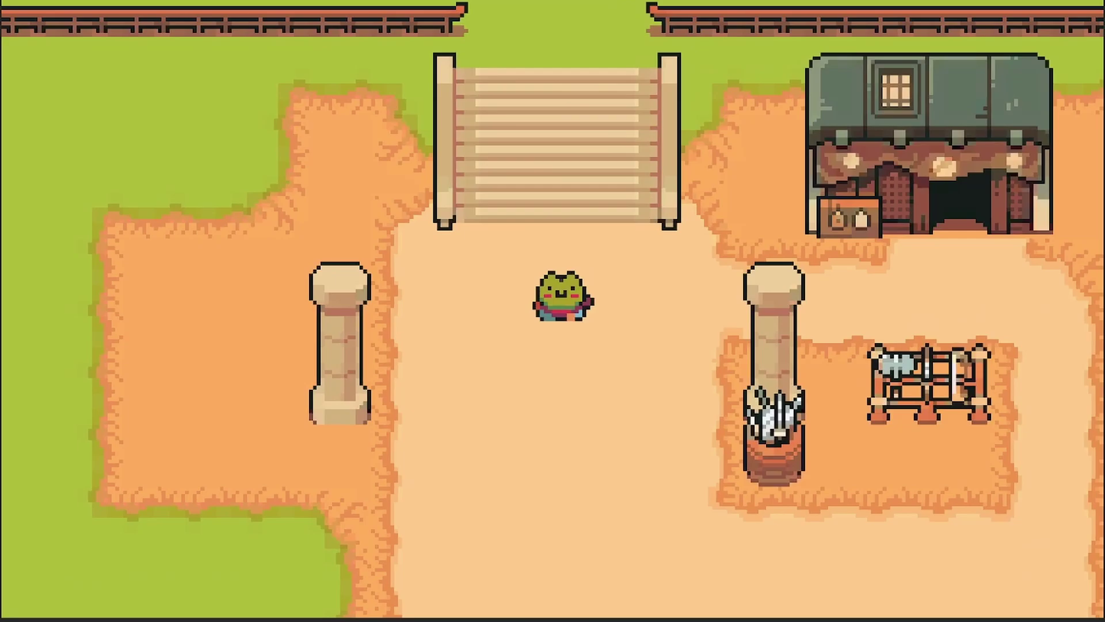
{"action": "key", "text": "Left"}
{"action": "key", "text": "Escape"}
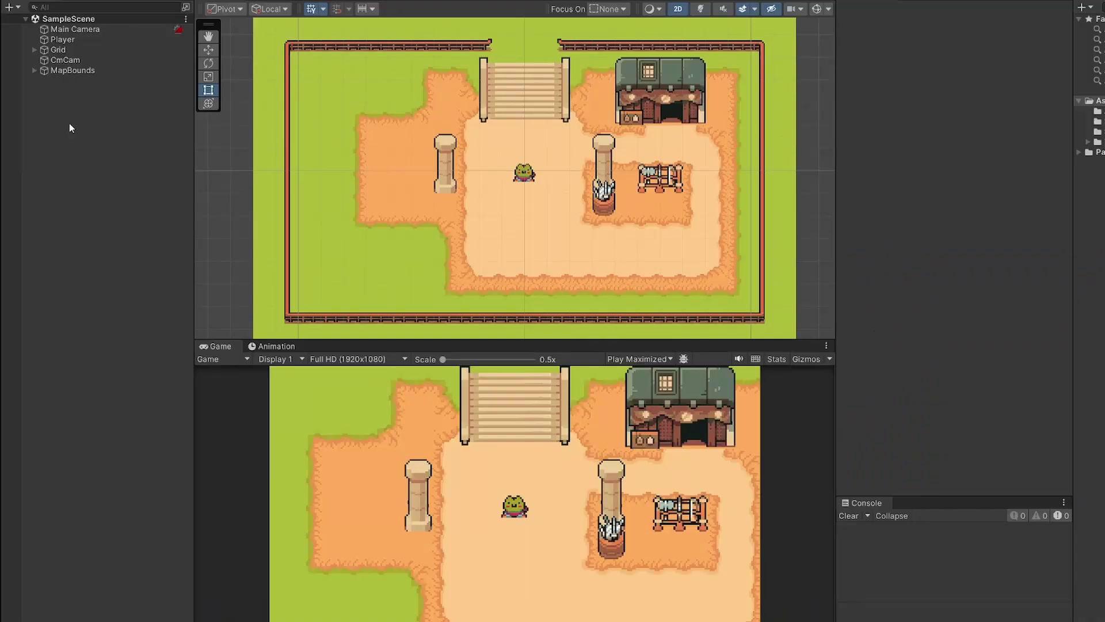
Add a Canvas to SampleScene and name it UI.
{"action": "right_click", "coordinate": [69, 123]}
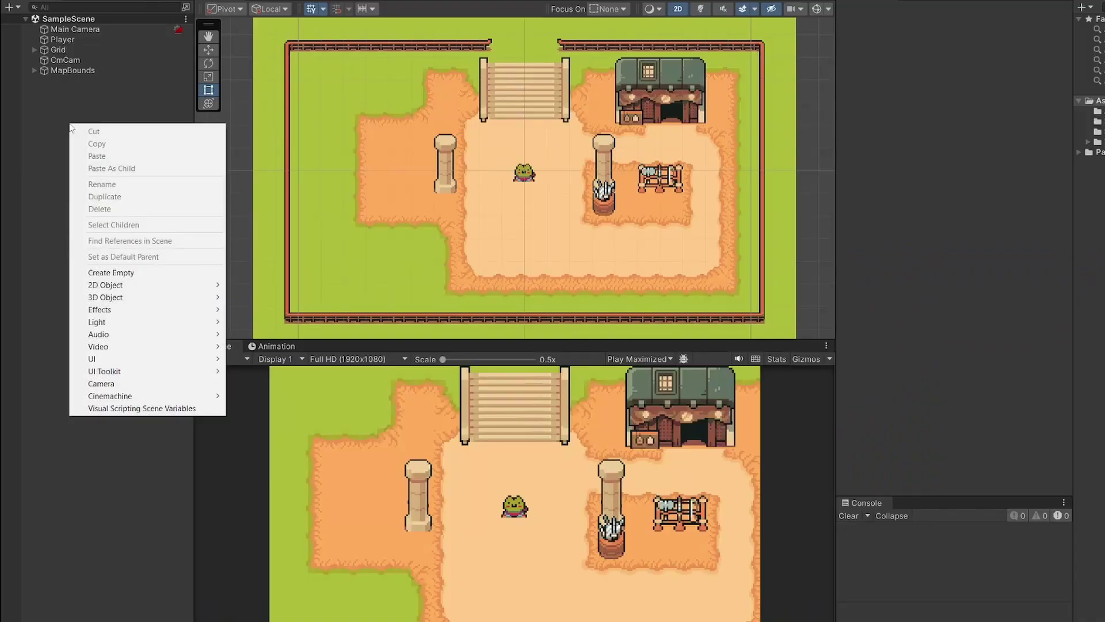
{"action": "mouse_move", "coordinate": [154, 367]}
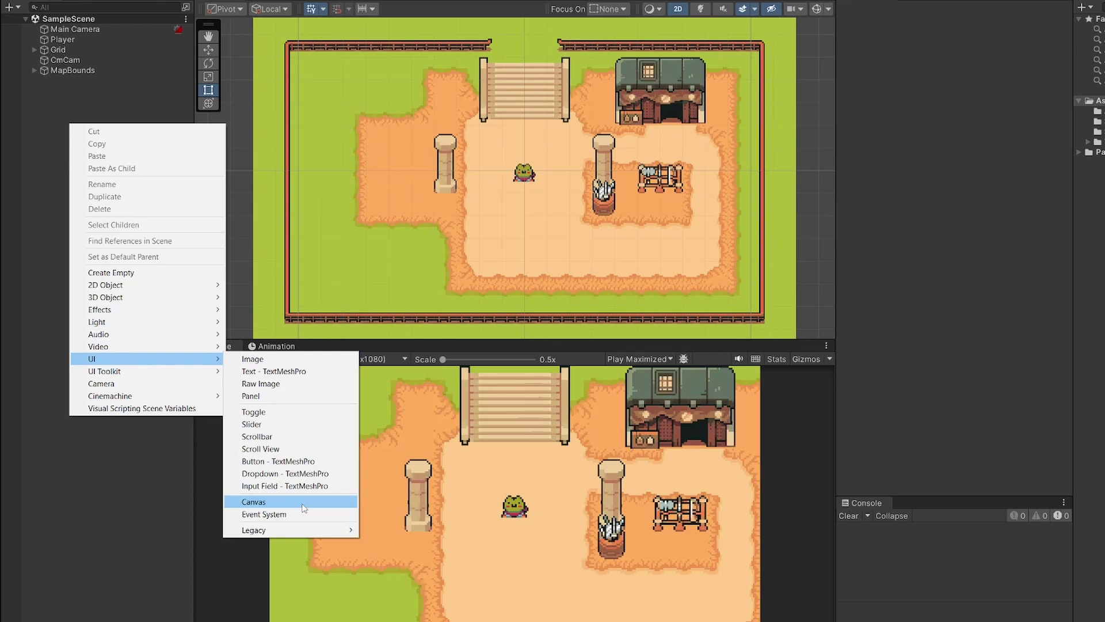
{"action": "left_click", "coordinate": [303, 508]}
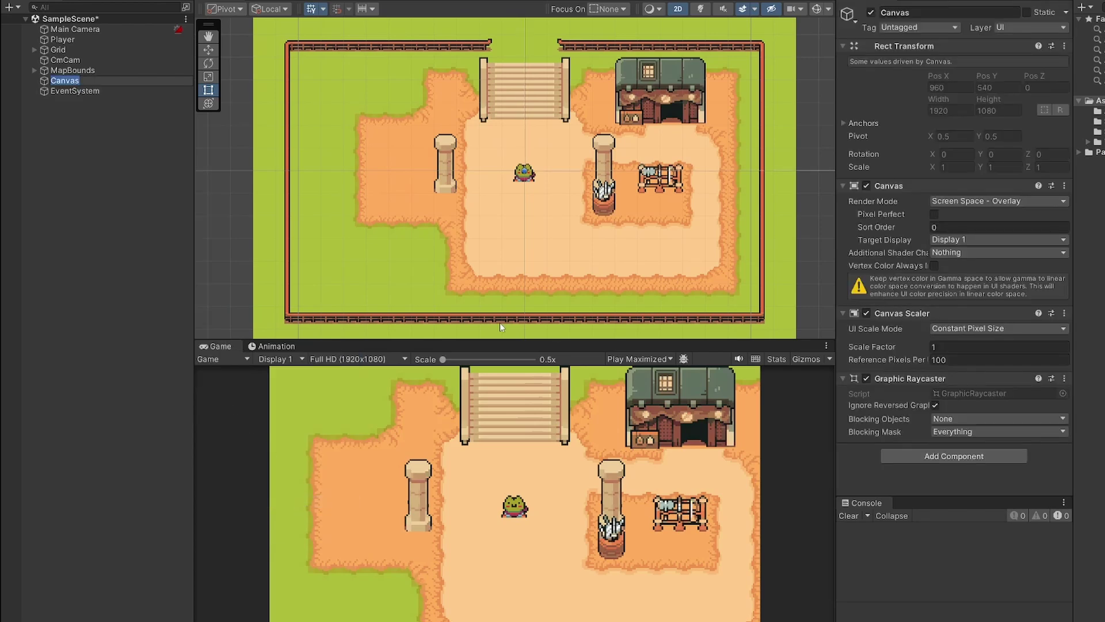
{"action": "type", "text": "UI"}
{"action": "key", "text": "Return"}
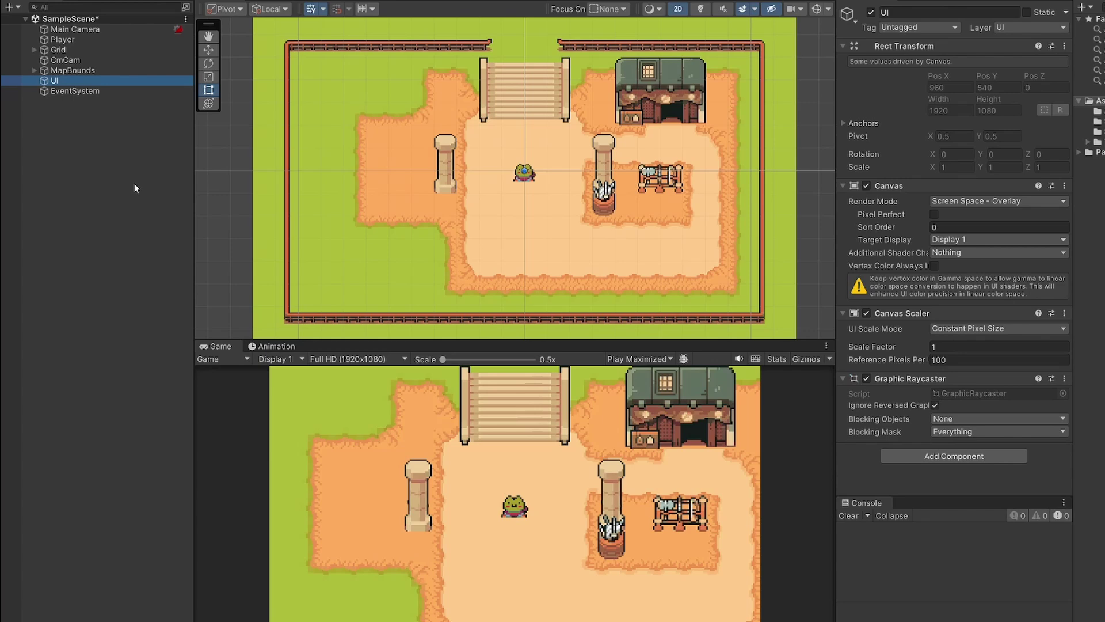
Set the Canvas Scaler to Scale With Screen Size at 1920×1080, keeping the Full HD Game view.
{"action": "left_click", "coordinate": [892, 341]}
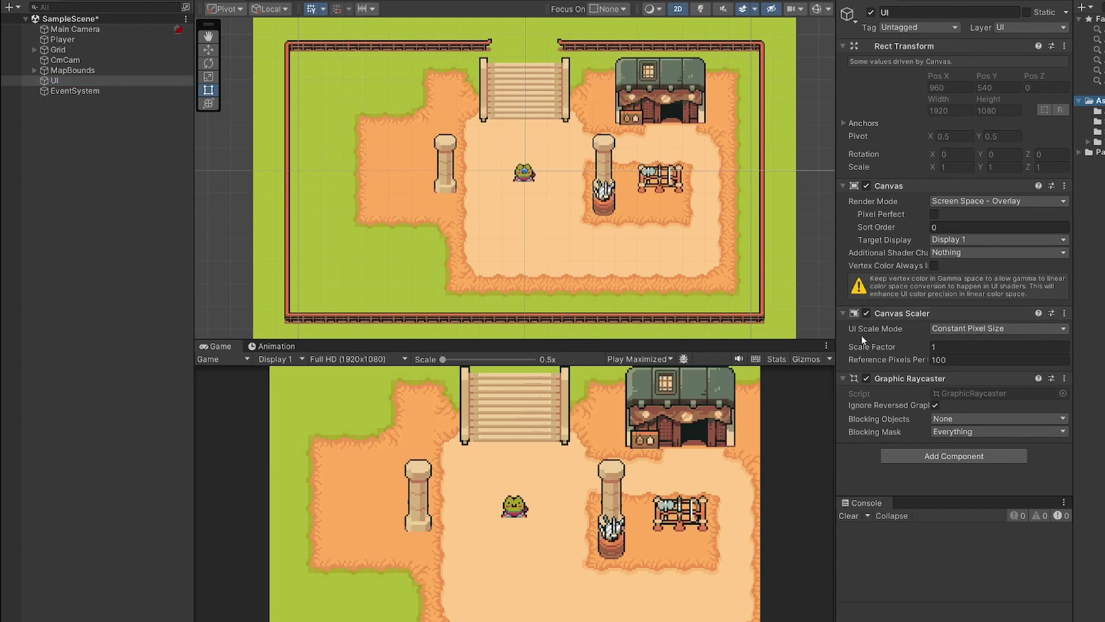
{"action": "left_click", "coordinate": [959, 329]}
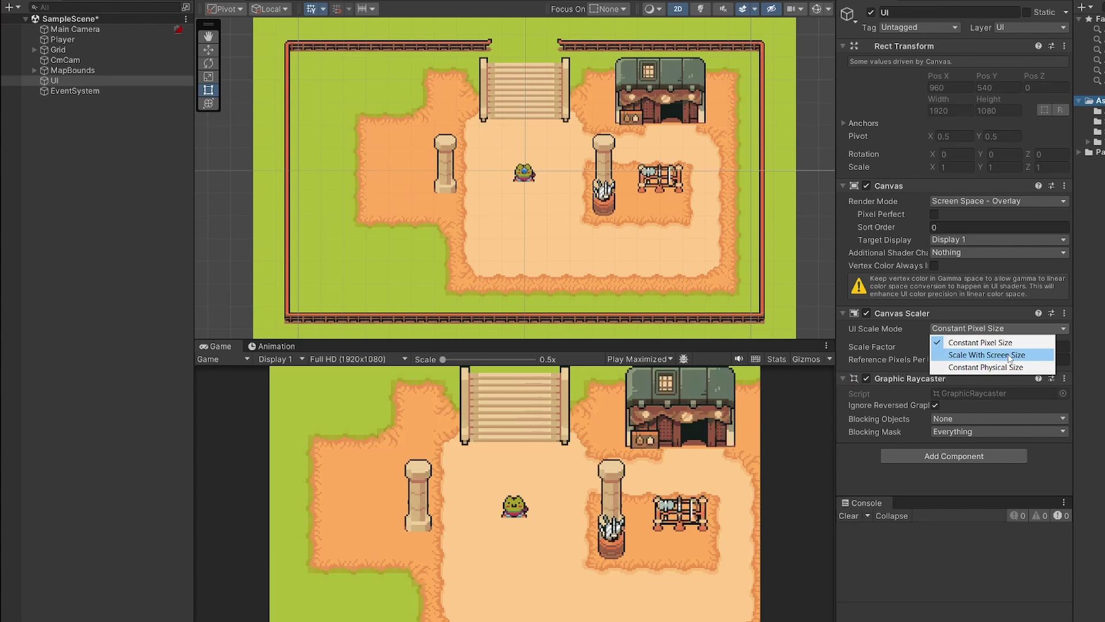
{"action": "left_click", "coordinate": [1009, 355]}
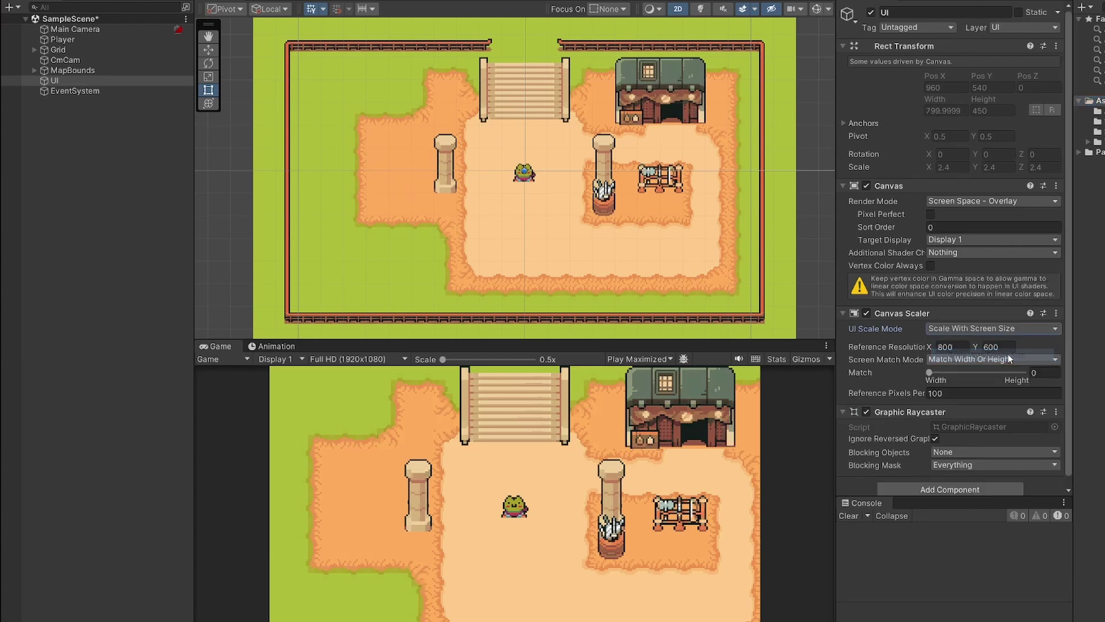
{"action": "left_click", "coordinate": [962, 346]}
{"action": "type", "text": "1920"}
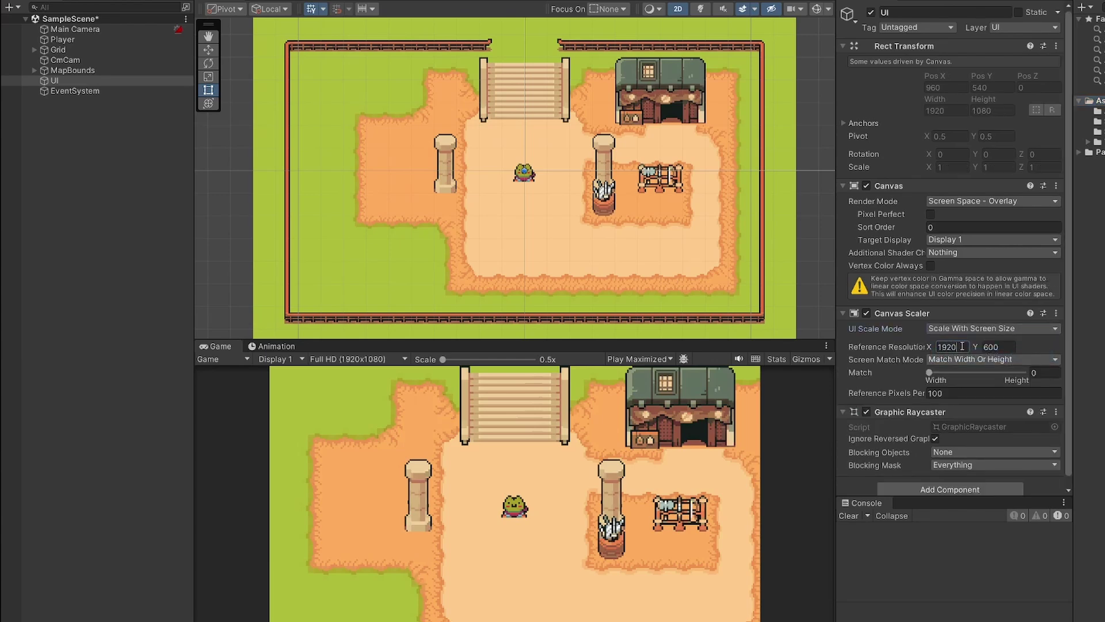
{"action": "key", "text": "Tab"}
{"action": "type", "text": "1080"}
{"action": "key", "text": "Return"}
{"action": "left_click", "coordinate": [324, 359]}
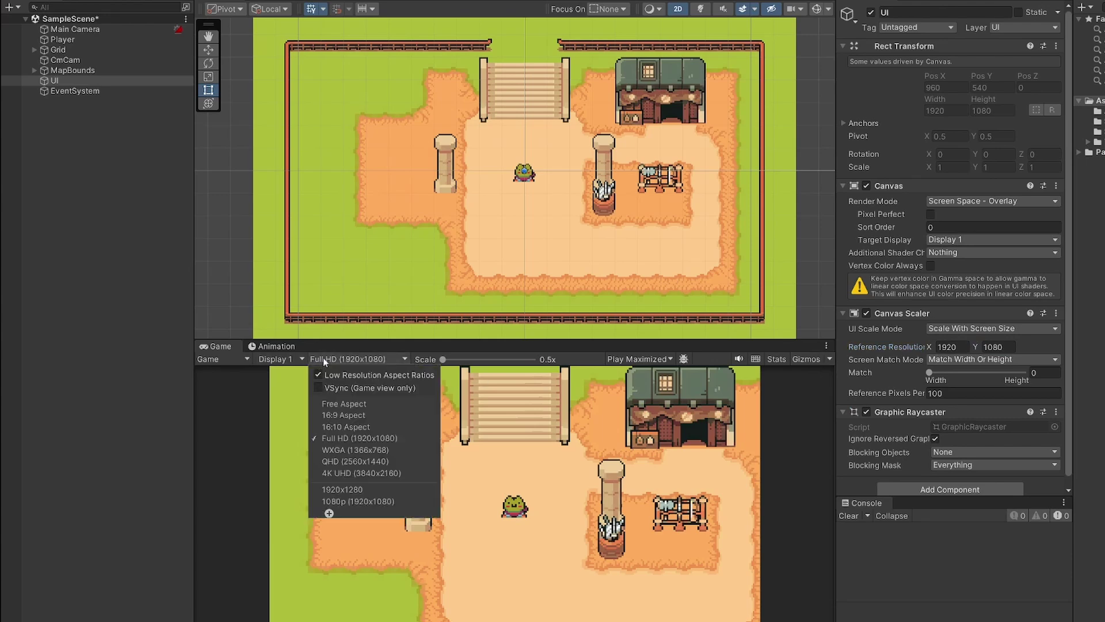
{"action": "left_click", "coordinate": [323, 357]}
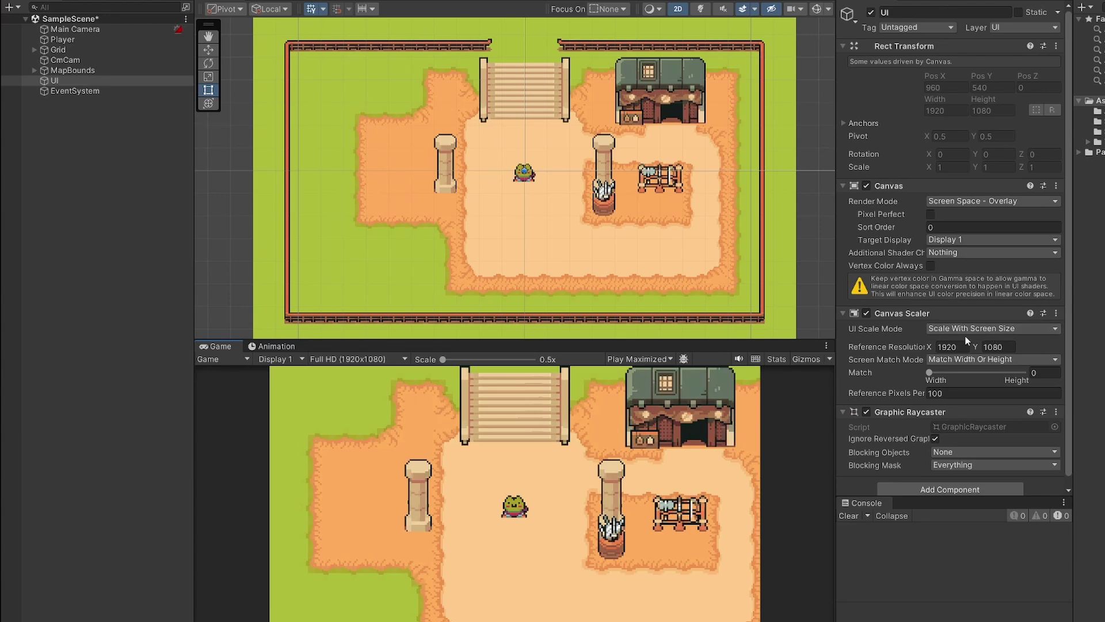
Add a Panel under UI named Menu.
{"action": "right_click", "coordinate": [84, 85]}
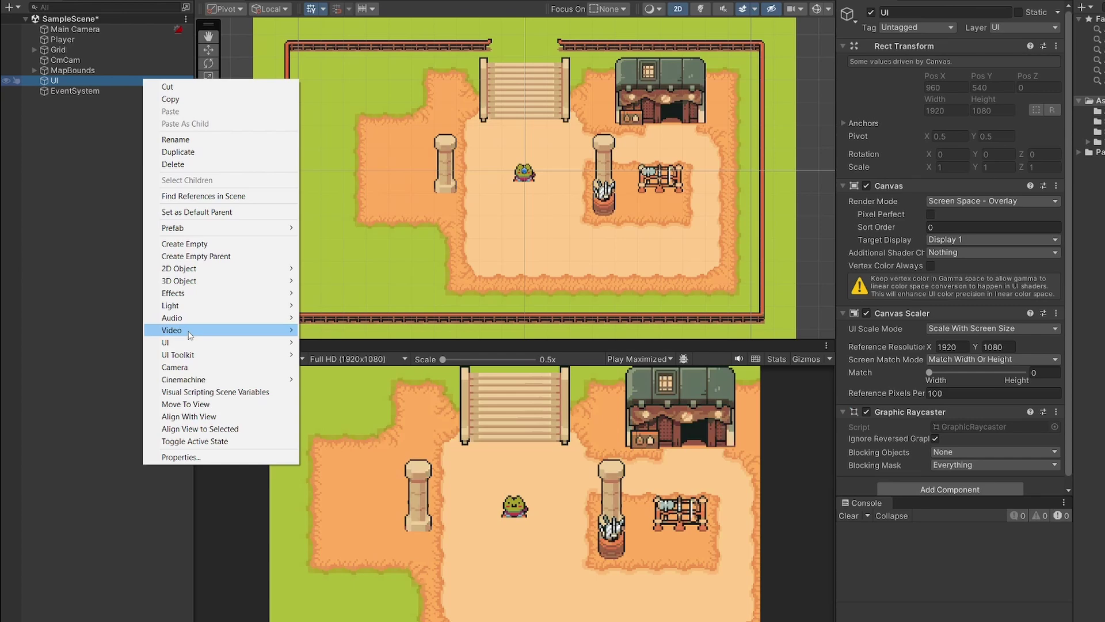
{"action": "mouse_move", "coordinate": [185, 341]}
{"action": "left_click", "coordinate": [324, 379]}
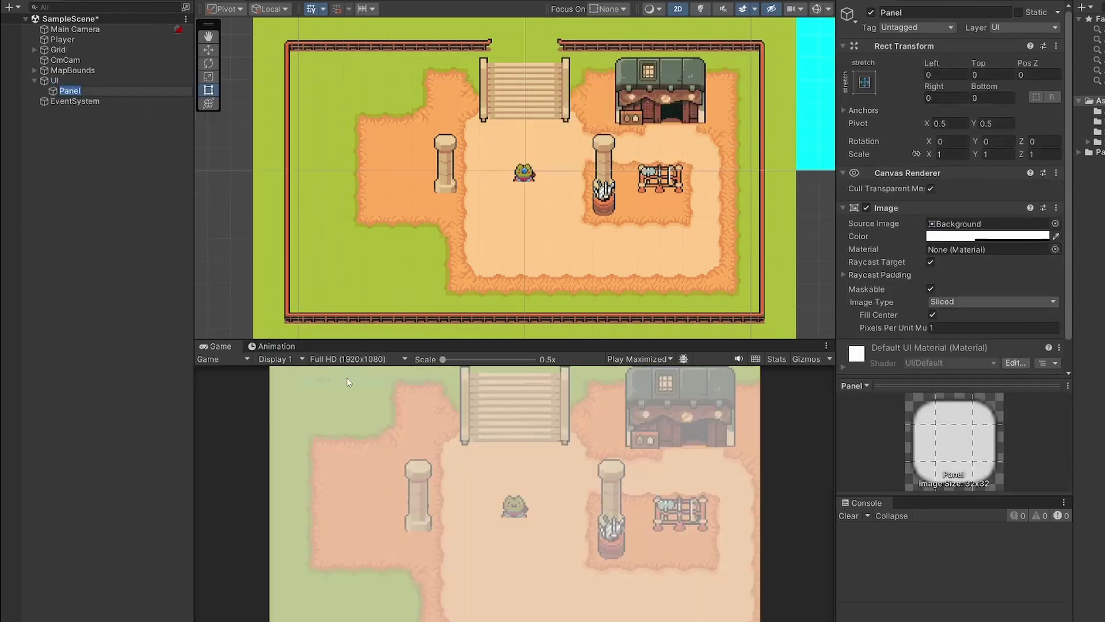
{"action": "type", "text": "Menu"}
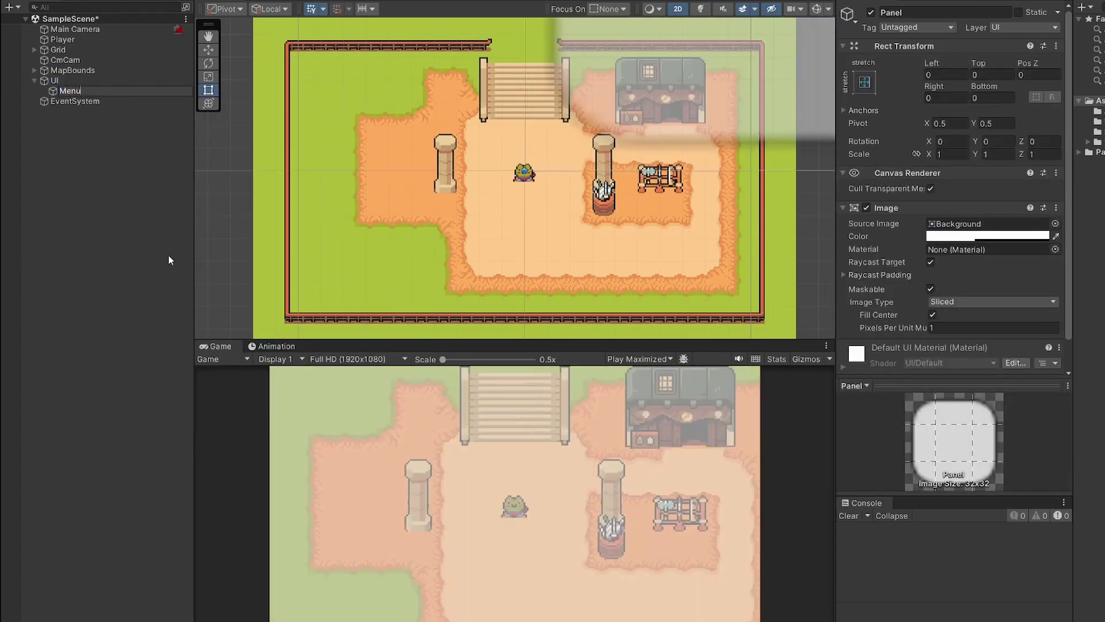
{"action": "key", "text": "Return"}
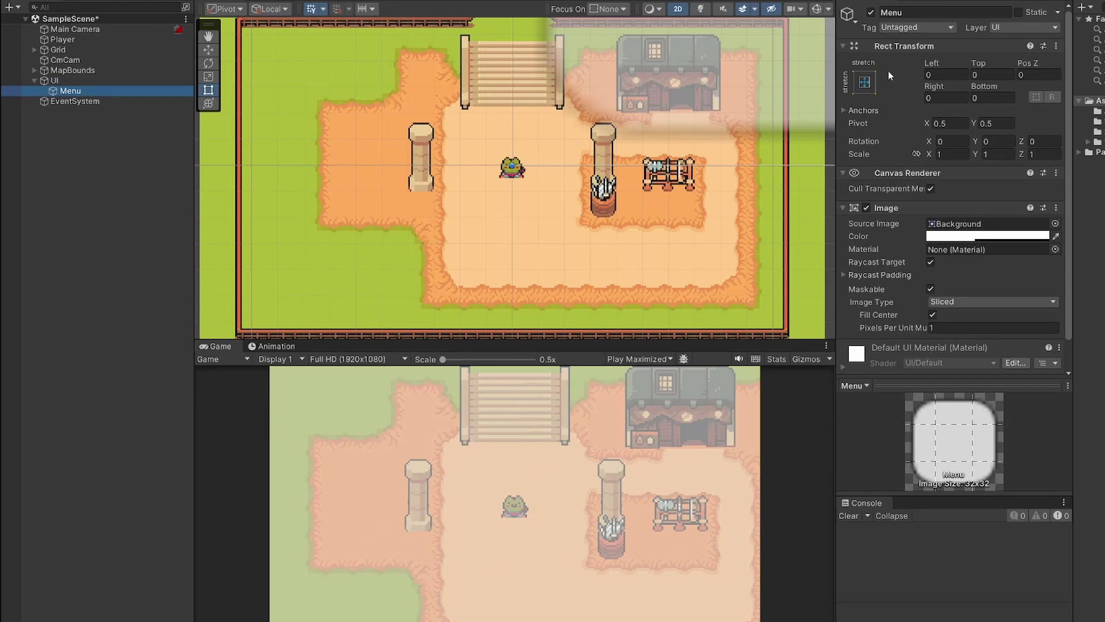
Inset the Menu panel 100 on the left, right, top and bottom.
{"action": "left_click", "coordinate": [949, 76]}
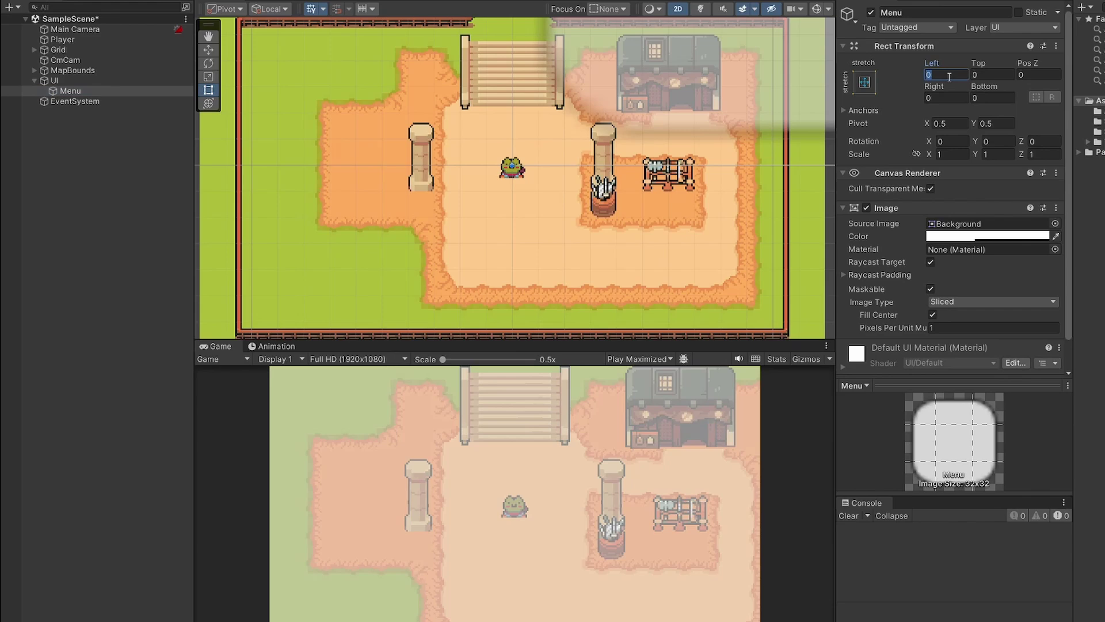
{"action": "type", "text": "100"}
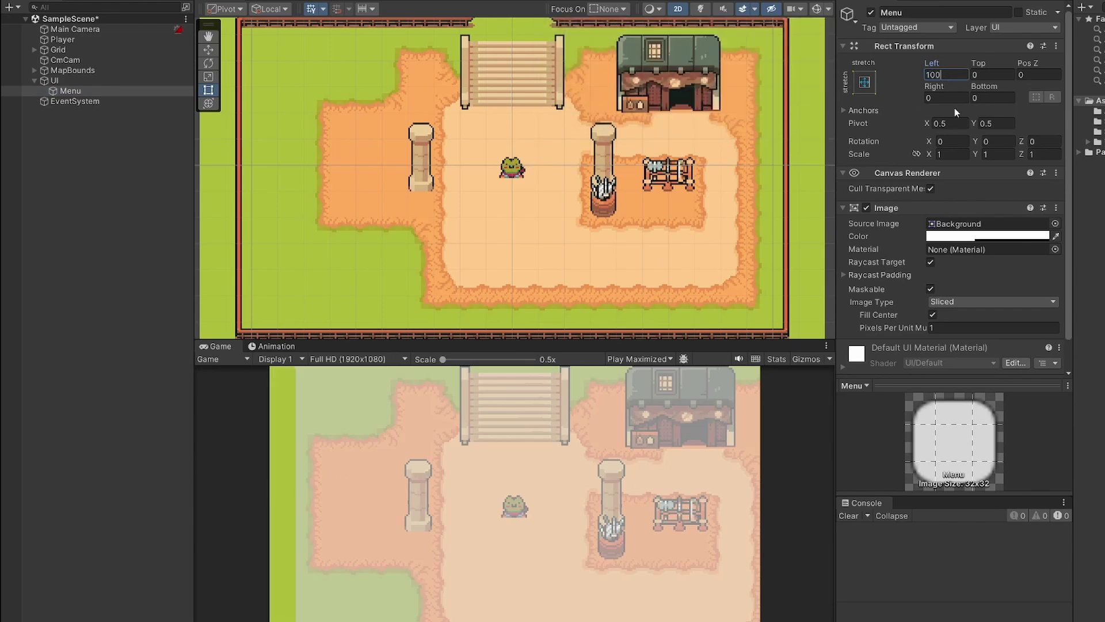
{"action": "left_click", "coordinate": [949, 98]}
{"action": "type", "text": "100"}
{"action": "left_click", "coordinate": [986, 75]}
{"action": "type", "text": "1"}
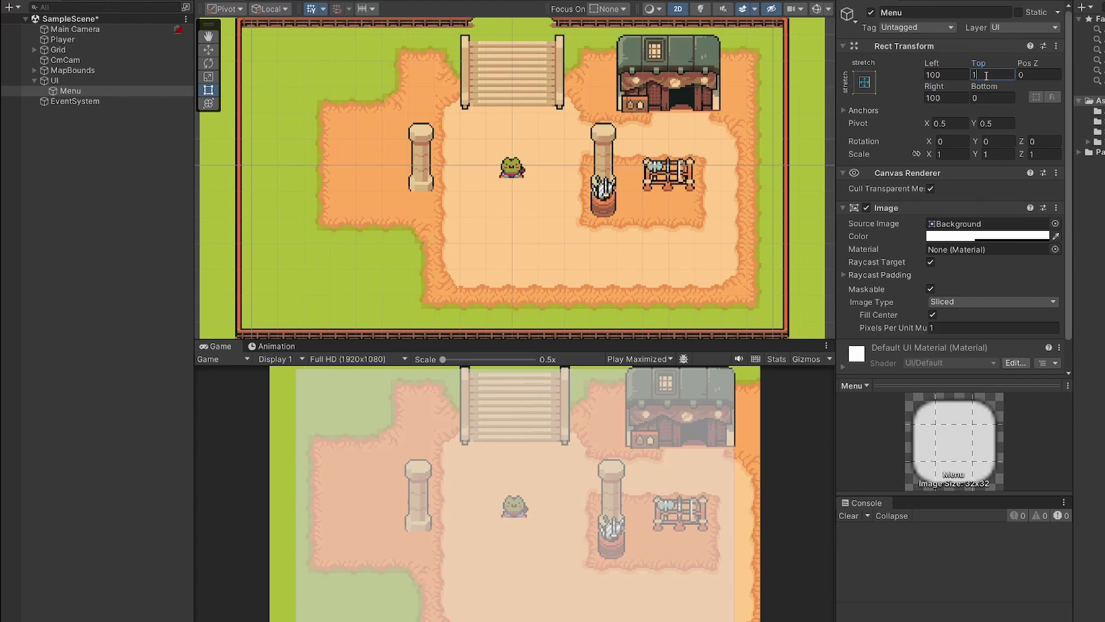
{"action": "type", "text": "00"}
{"action": "left_click", "coordinate": [991, 98]}
{"action": "type", "text": "100"}
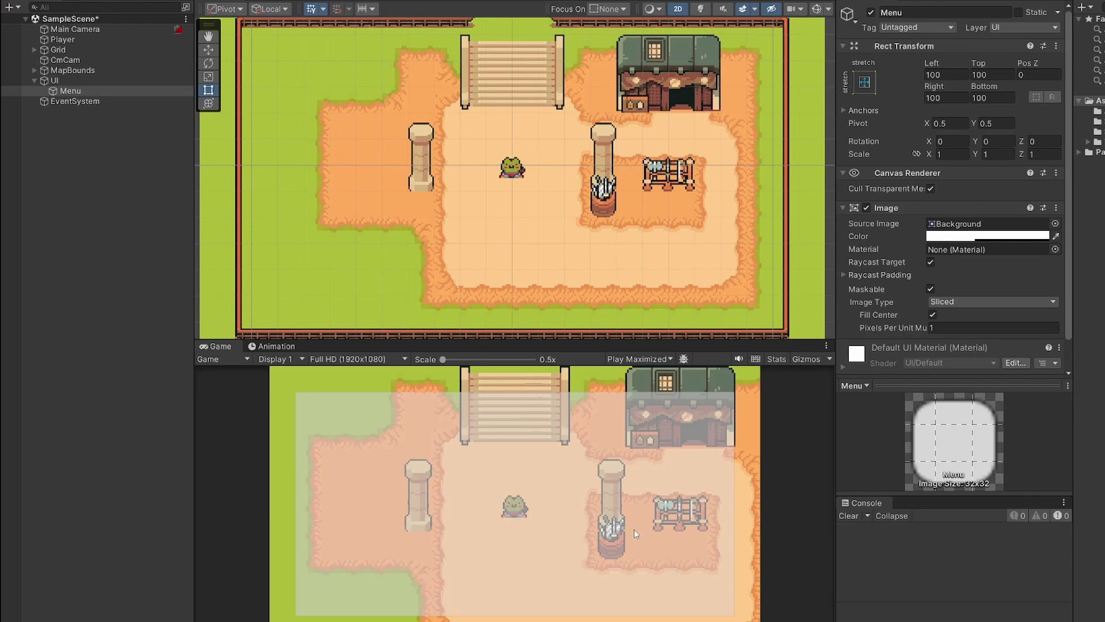
Tint the Menu panel's image colour black.
{"action": "left_click", "coordinate": [988, 237]}
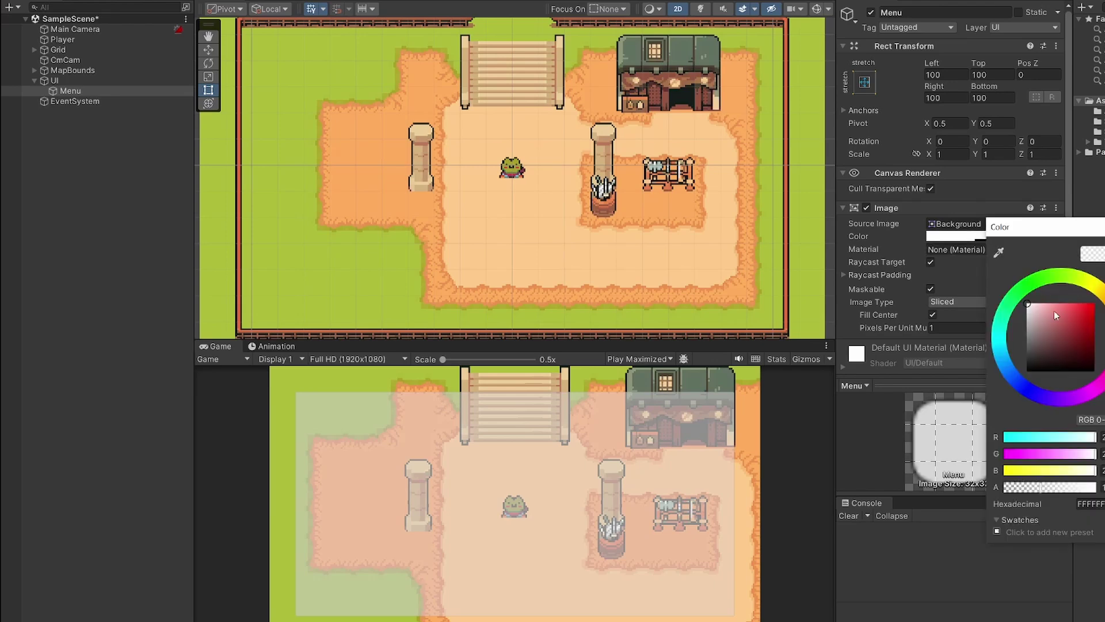
{"action": "left_click_drag", "start_coordinate": [1064, 317], "coordinate": [992, 406]}
{"action": "left_click", "coordinate": [434, 492]}
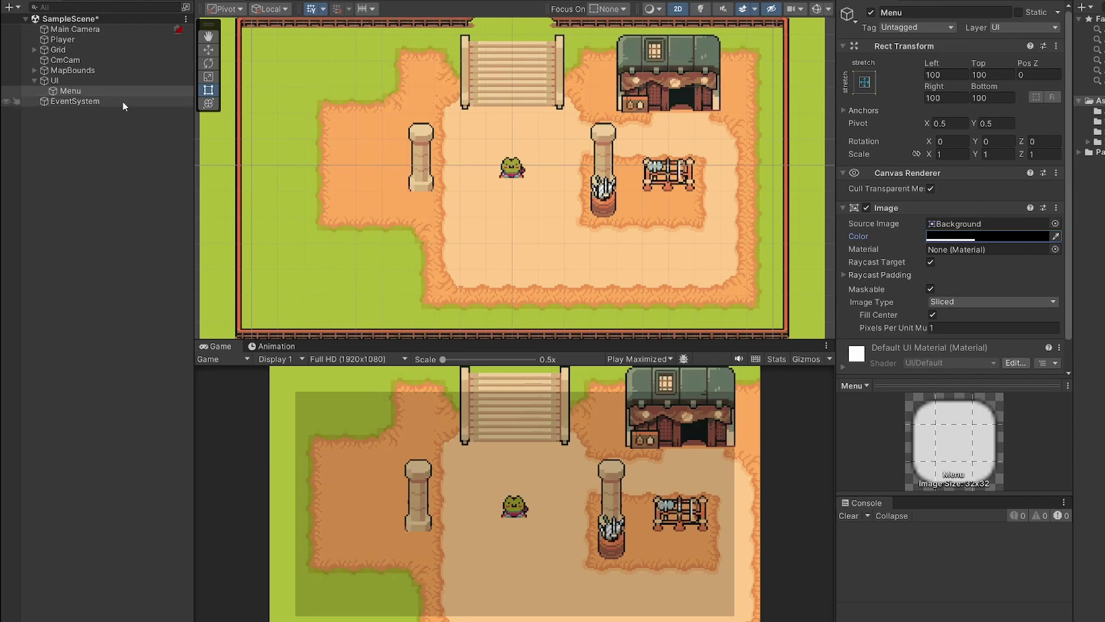
Add two empty child objects named Tabs and Pages under Menu.
{"action": "right_click", "coordinate": [84, 93]}
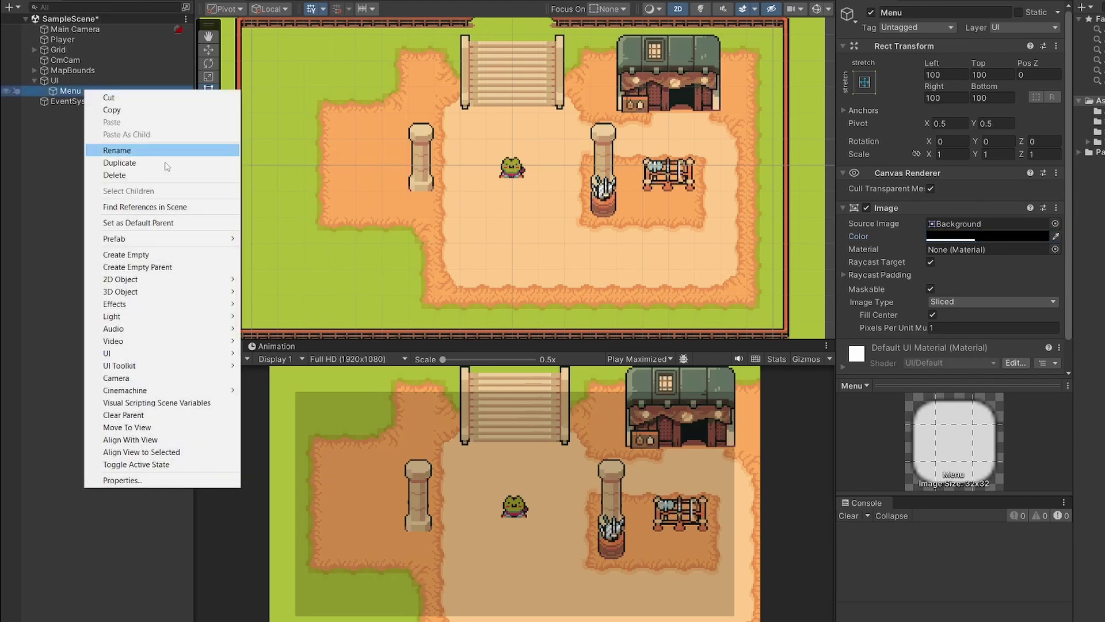
{"action": "left_click", "coordinate": [143, 255]}
{"action": "type", "text": "Tabs"}
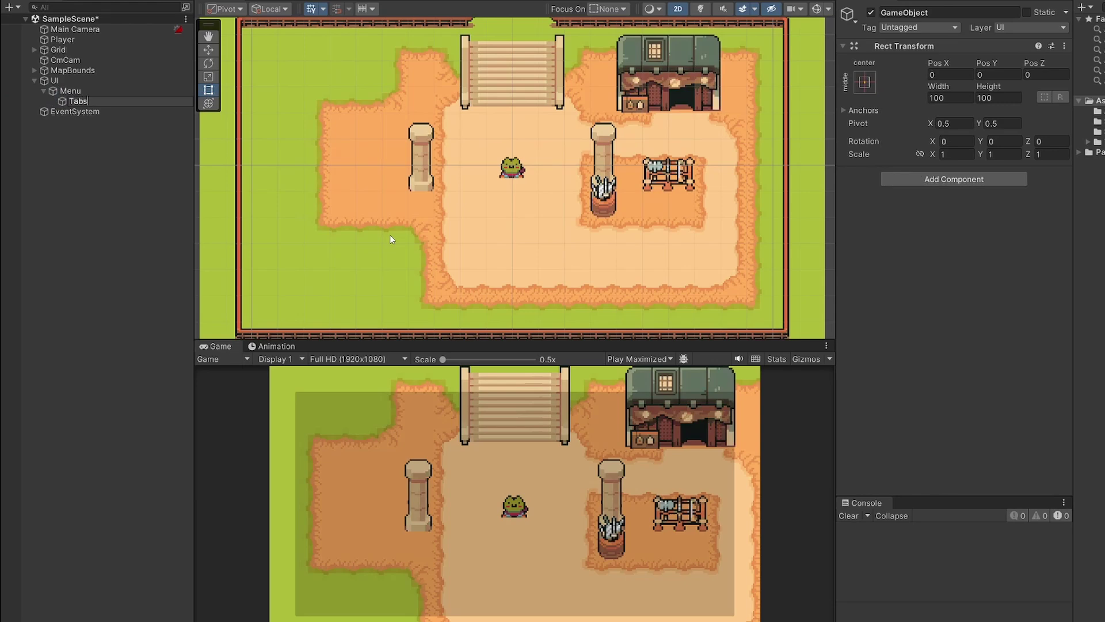
{"action": "key", "text": "Return"}
{"action": "right_click", "coordinate": [68, 91]}
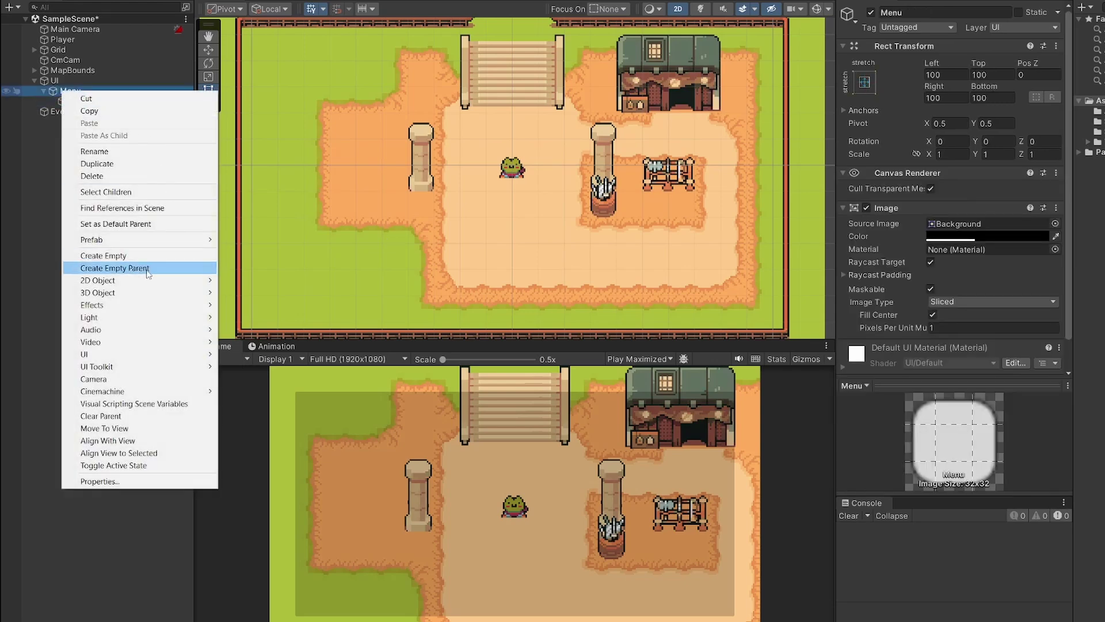
{"action": "left_click", "coordinate": [115, 255]}
{"action": "type", "text": "Pages"}
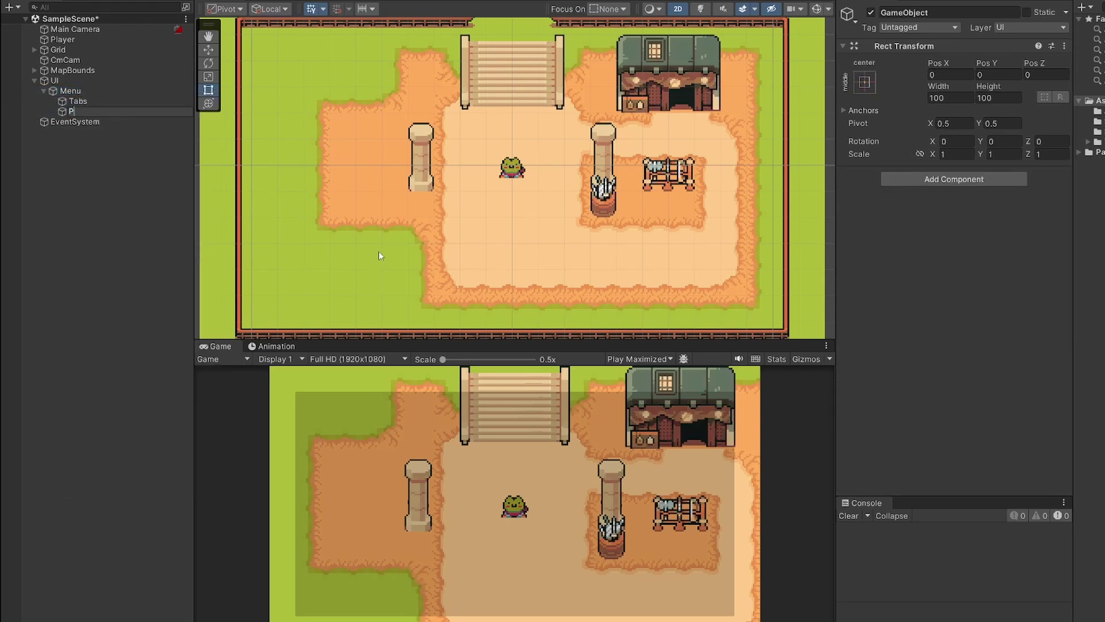
{"action": "key", "text": "Return"}
Create an Image named PlayerTab inside Tabs.
{"action": "right_click", "coordinate": [80, 101]}
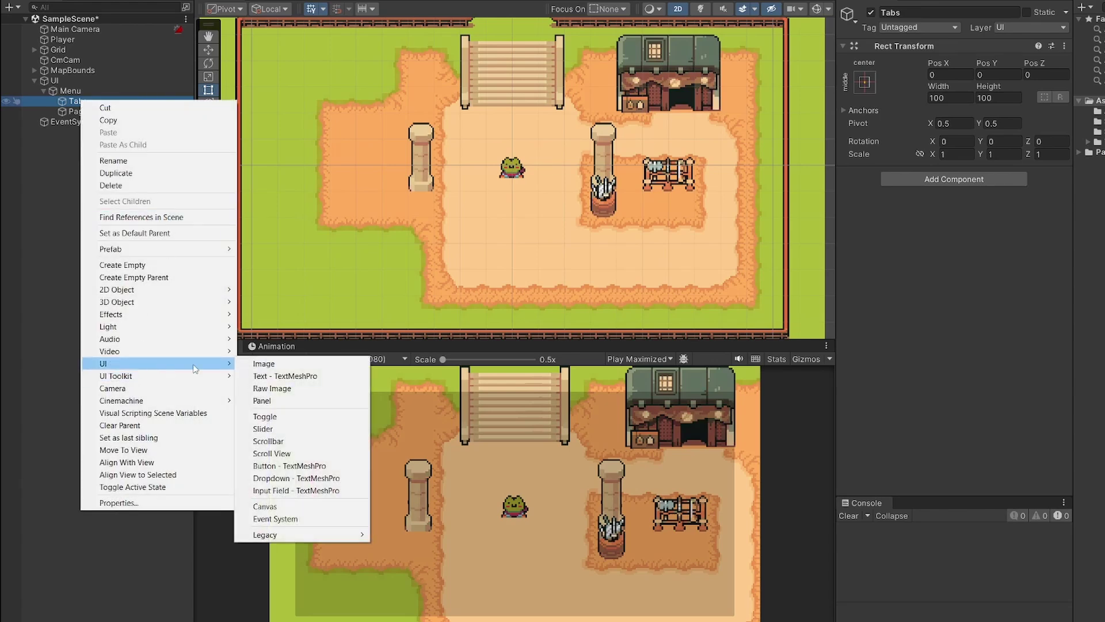
{"action": "left_click", "coordinate": [246, 361]}
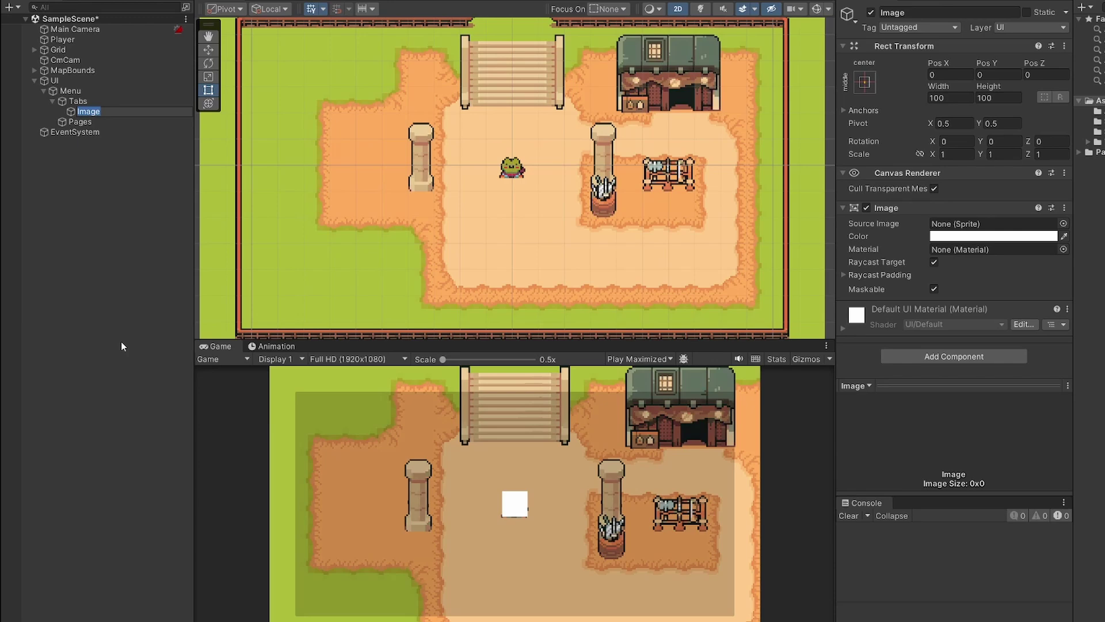
{"action": "type", "text": "PlayerTab"}
{"action": "key", "text": "Return"}
{"action": "key", "text": "alt+Tab"}
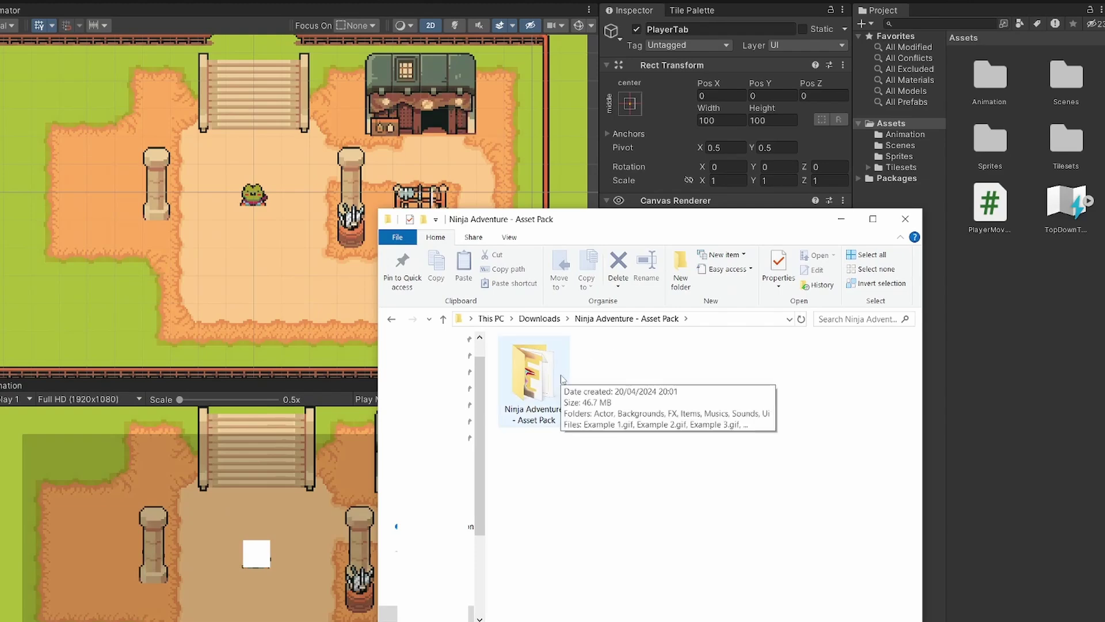
Go to Ninja Adventure - Asset Pack > Ui > Dialog and drag ChoiceBox.png into Unity's Assets.
{"action": "double_click", "coordinate": [562, 379]}
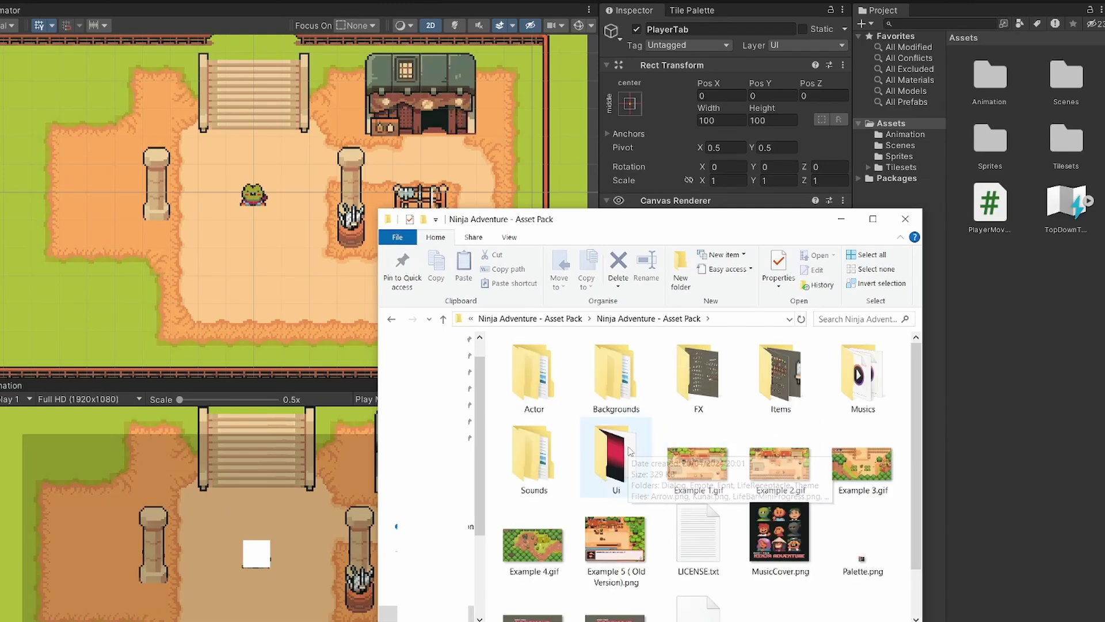
{"action": "double_click", "coordinate": [629, 449]}
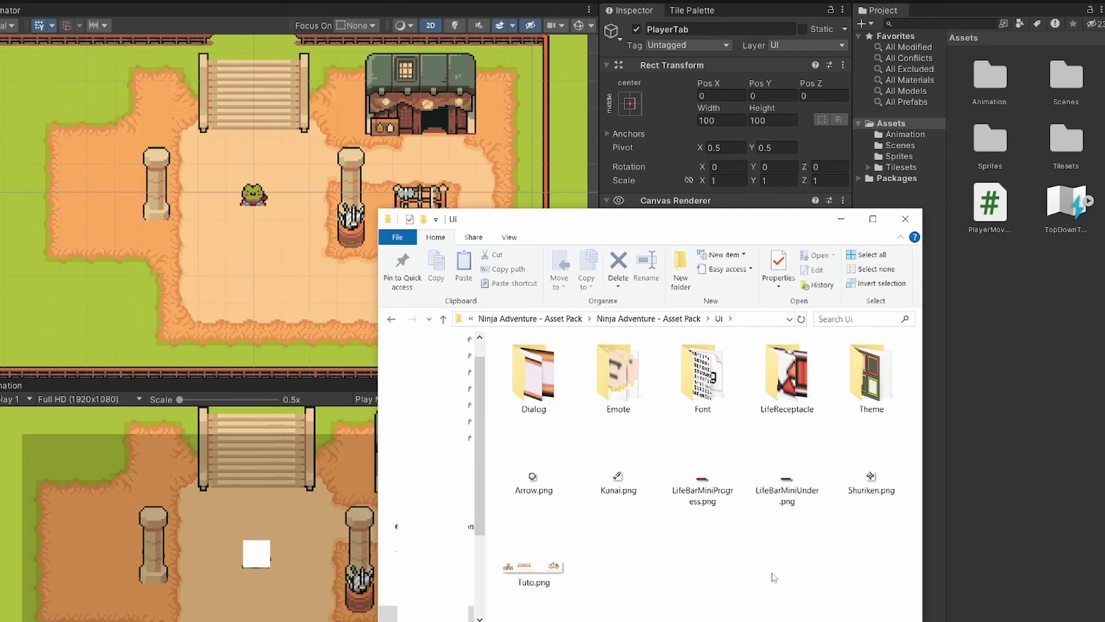
{"action": "double_click", "coordinate": [533, 377]}
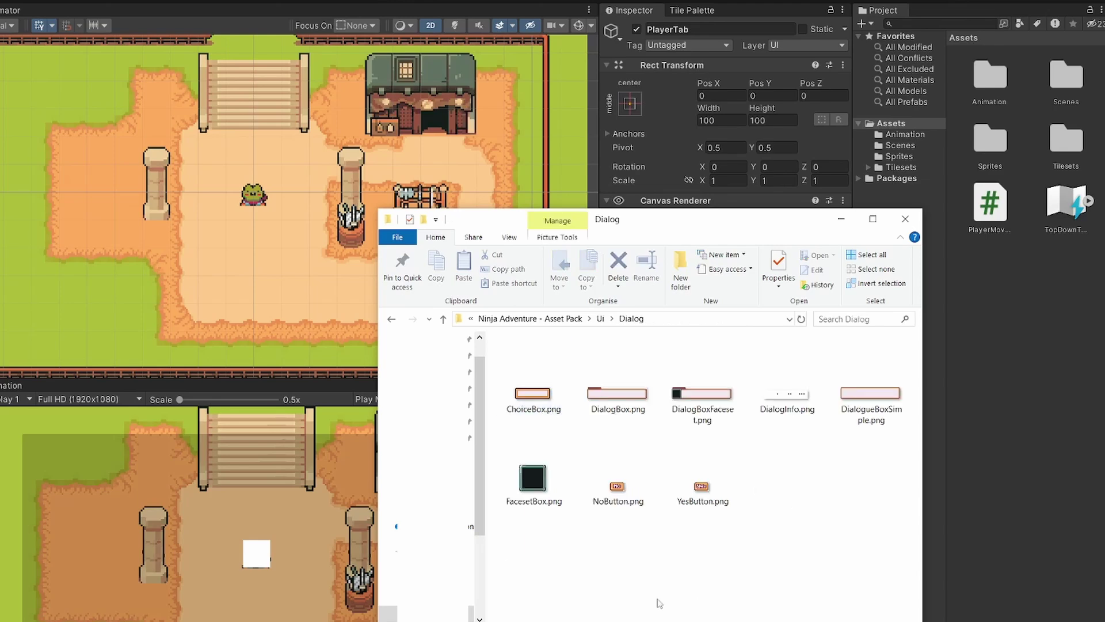
{"action": "left_click", "coordinate": [530, 396]}
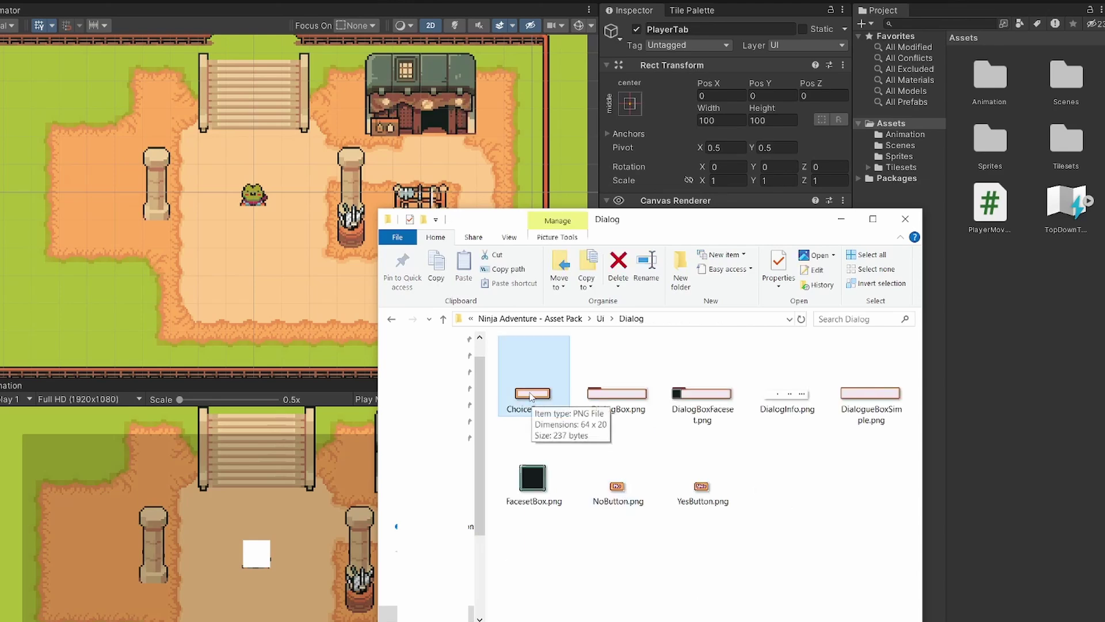
{"action": "left_click_drag", "start_coordinate": [541, 386], "coordinate": [1004, 280]}
Apply ChoiceBox import settings: 20 pixels per unit, Point (no filter), Compression None.
{"action": "left_click", "coordinate": [736, 116]}
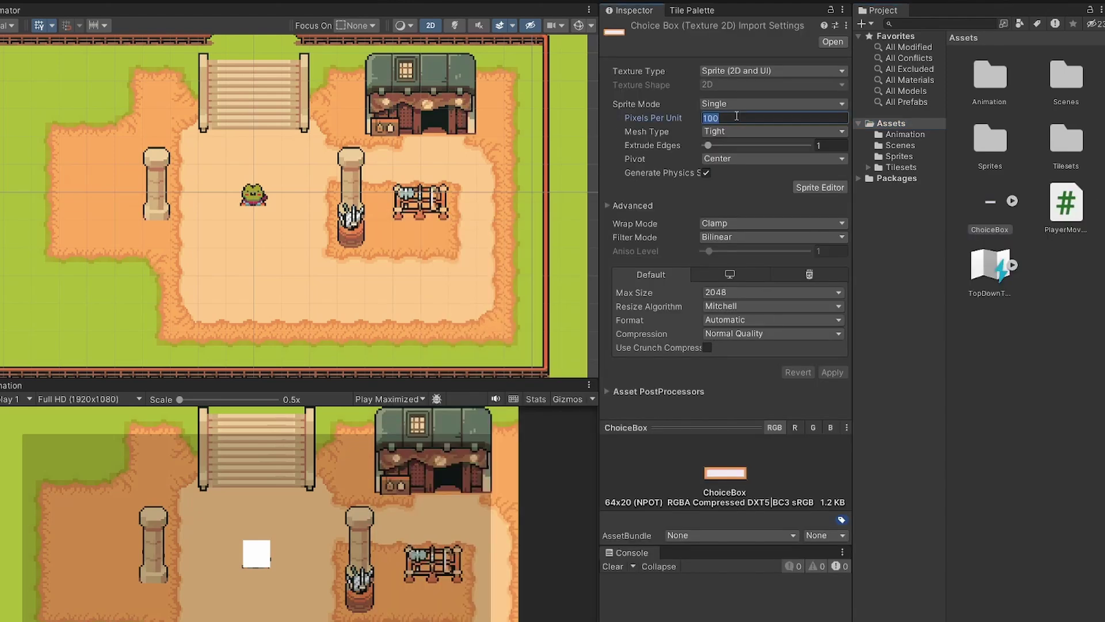
{"action": "type", "text": "20"}
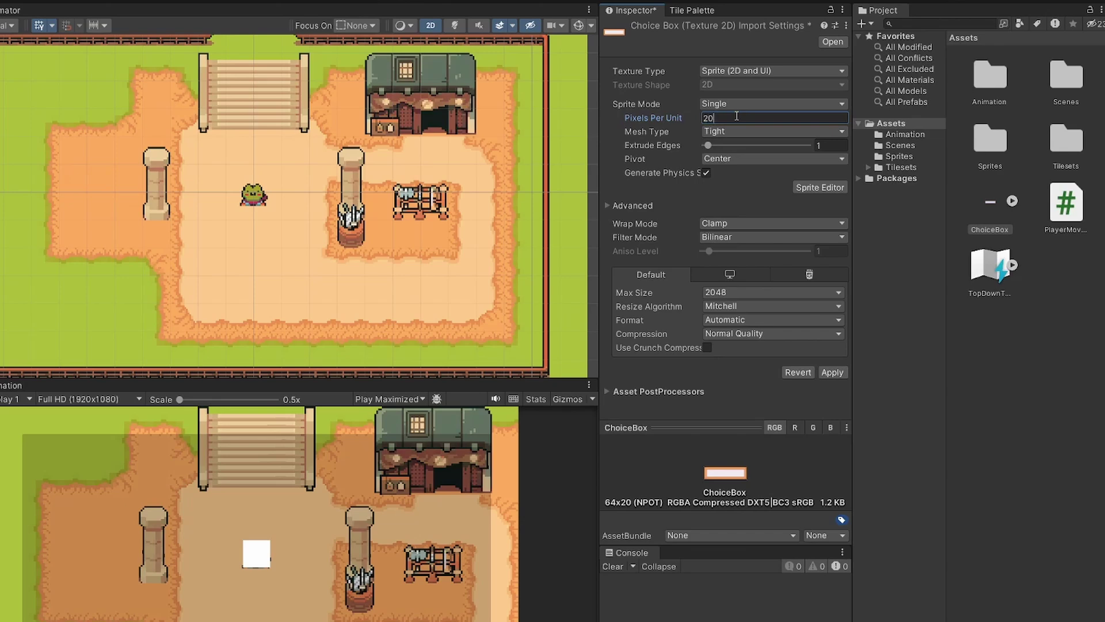
{"action": "left_click", "coordinate": [749, 236]}
{"action": "left_click", "coordinate": [743, 250]}
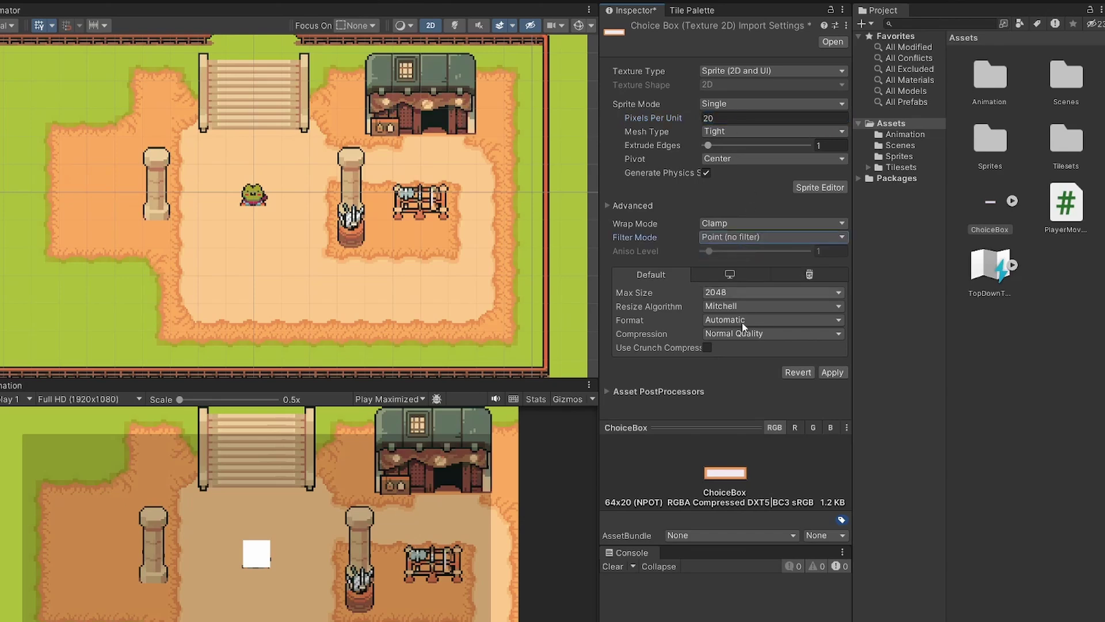
{"action": "left_click", "coordinate": [744, 334]}
{"action": "left_click", "coordinate": [748, 347]}
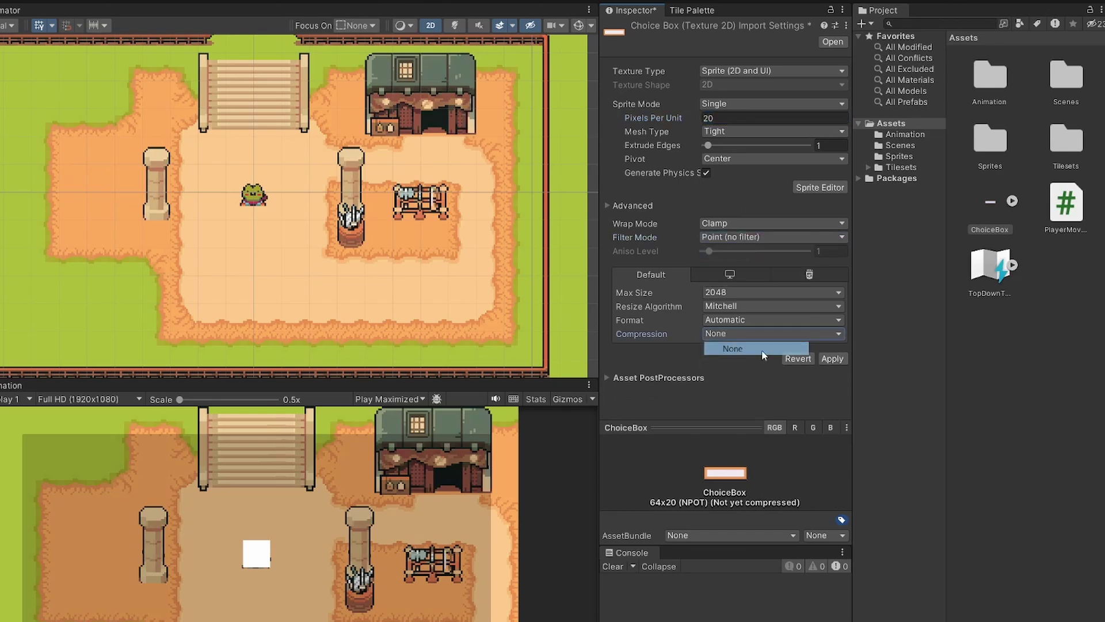
{"action": "left_click", "coordinate": [835, 358]}
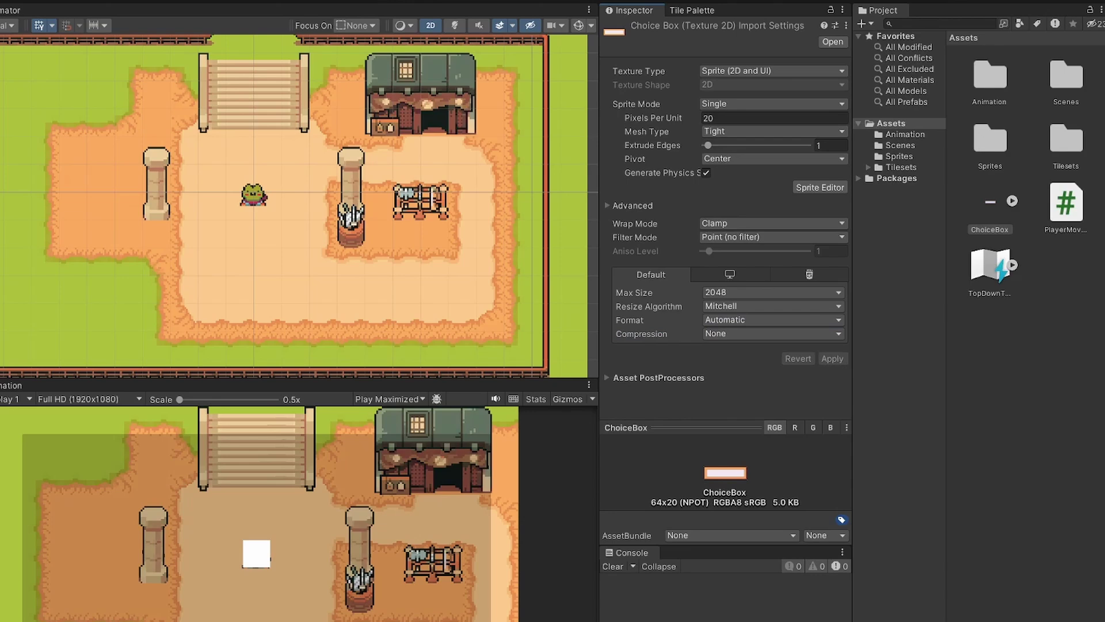
Give PlayerTab the ChoiceBox sprite at native size and duplicate it three times.
{"action": "left_click_drag", "start_coordinate": [989, 206], "coordinate": [743, 256]}
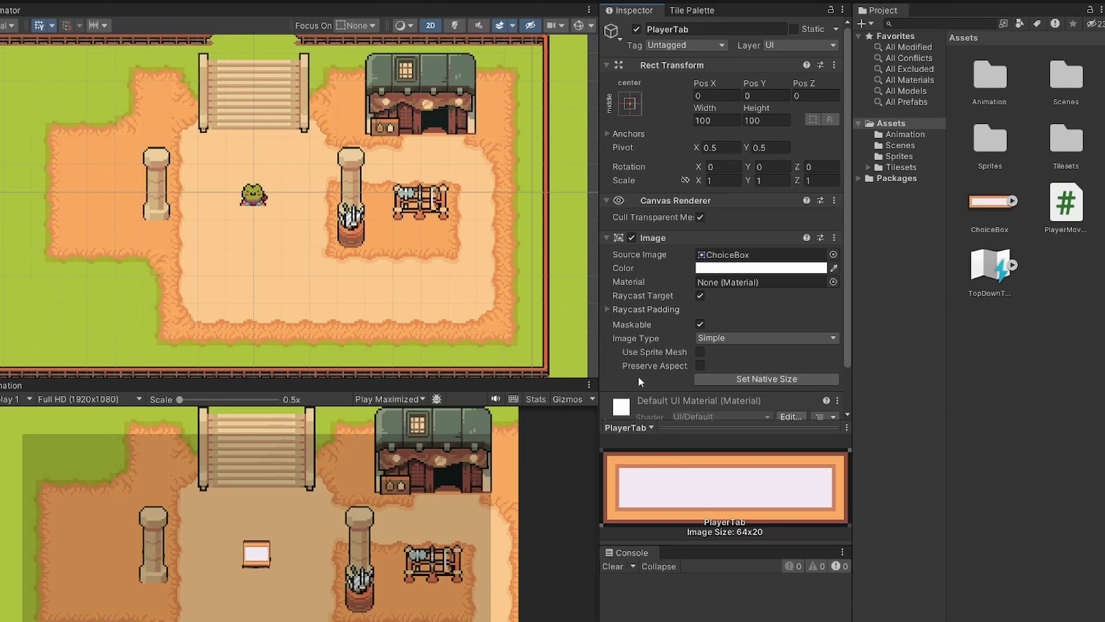
{"action": "left_click", "coordinate": [756, 380]}
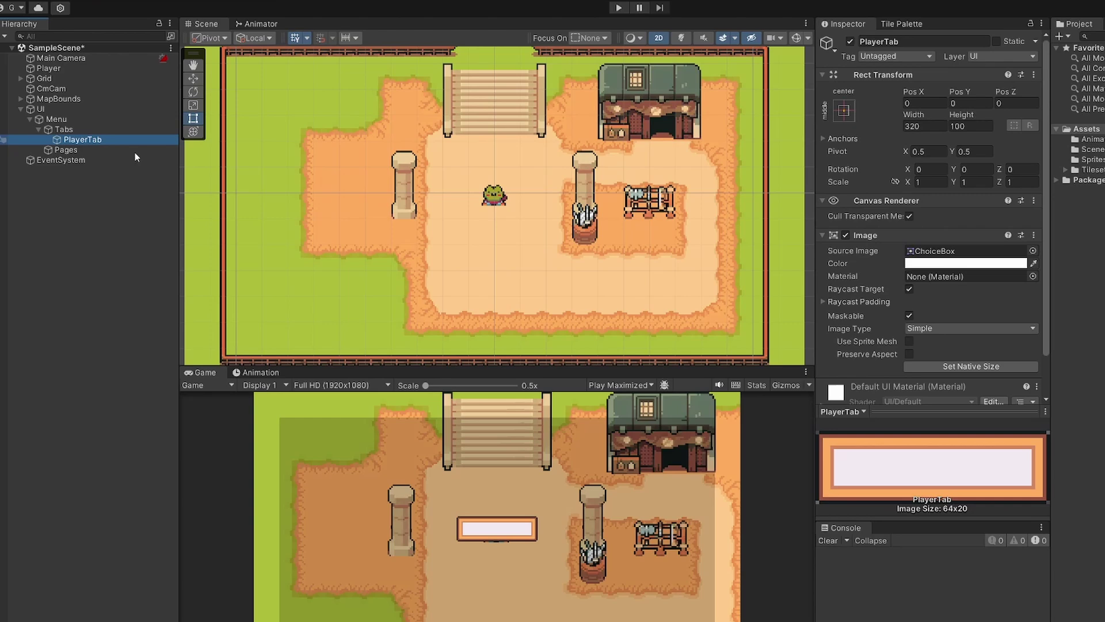
{"action": "key", "text": "ctrl+d"}
{"action": "key", "text": "ctrl+d"}
{"action": "key", "text": "ctrl+d"}
Rename the three PlayerTab copies InventoryTab, MapTab and SettingsTab.
{"action": "left_click", "coordinate": [123, 149]}
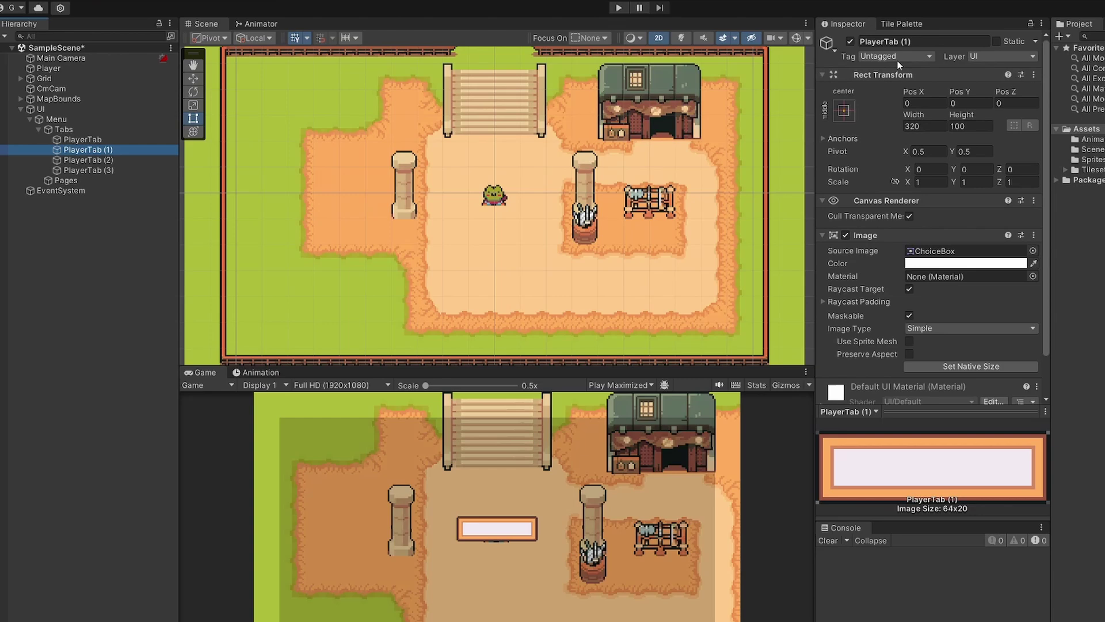
{"action": "left_click", "coordinate": [924, 42]}
{"action": "type", "text": "In"}
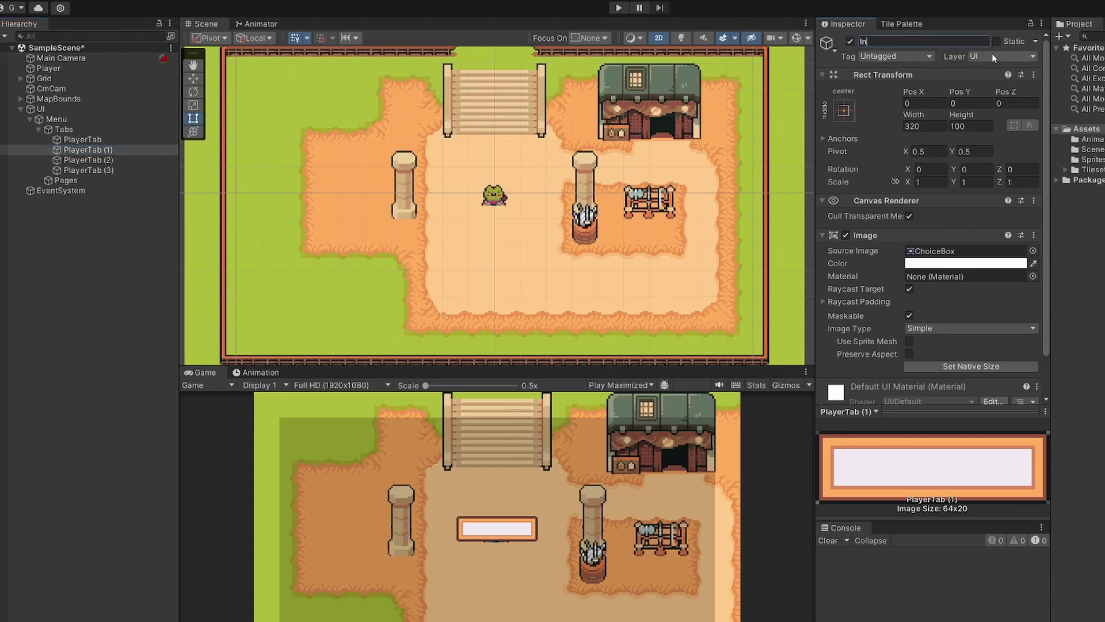
{"action": "type", "text": "veotoryTab"}
{"action": "key", "text": "Return"}
{"action": "key", "text": "Down"}
{"action": "type", "text": "MapTab"}
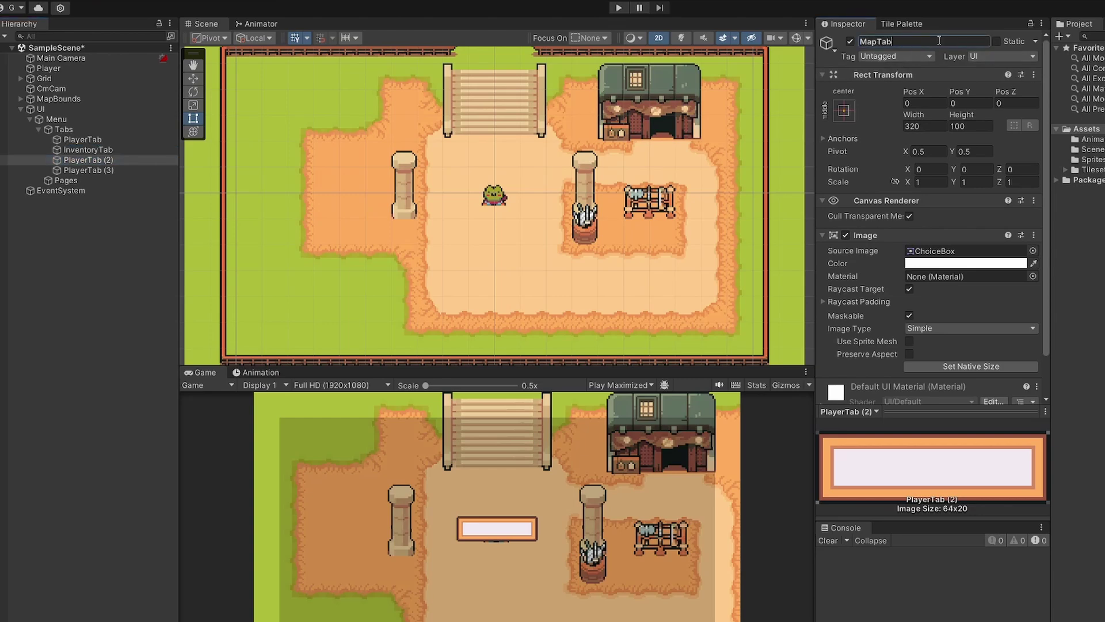
{"action": "key", "text": "Return"}
{"action": "key", "text": "Down"}
{"action": "type", "text": "SettingsTab"}
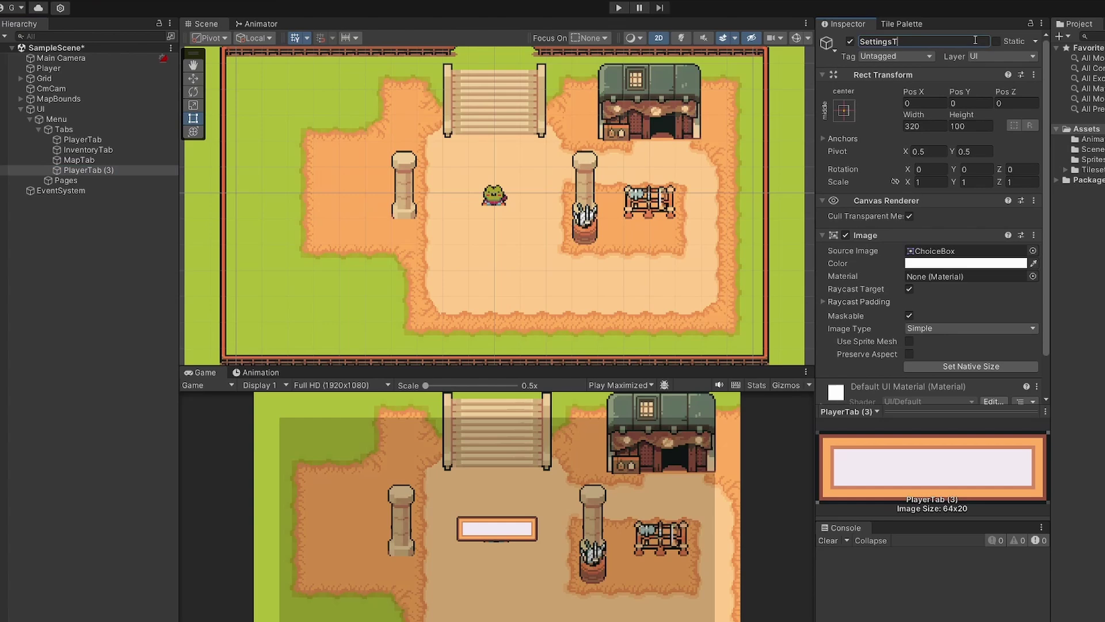
{"action": "key", "text": "Return"}
{"action": "key", "text": "Up"}
{"action": "key", "text": "Up"}
{"action": "key", "text": "Up"}
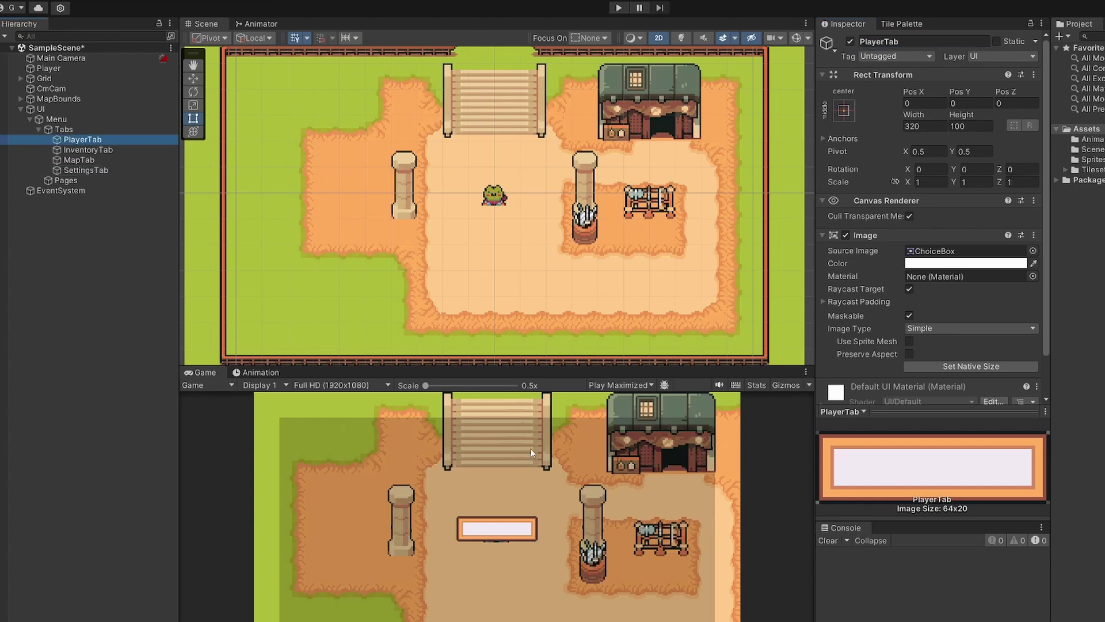
Add a Grid Layout Group component to Tabs and frame the Menu in the Scene view.
{"action": "left_click", "coordinate": [87, 131]}
{"action": "left_click", "coordinate": [938, 207]}
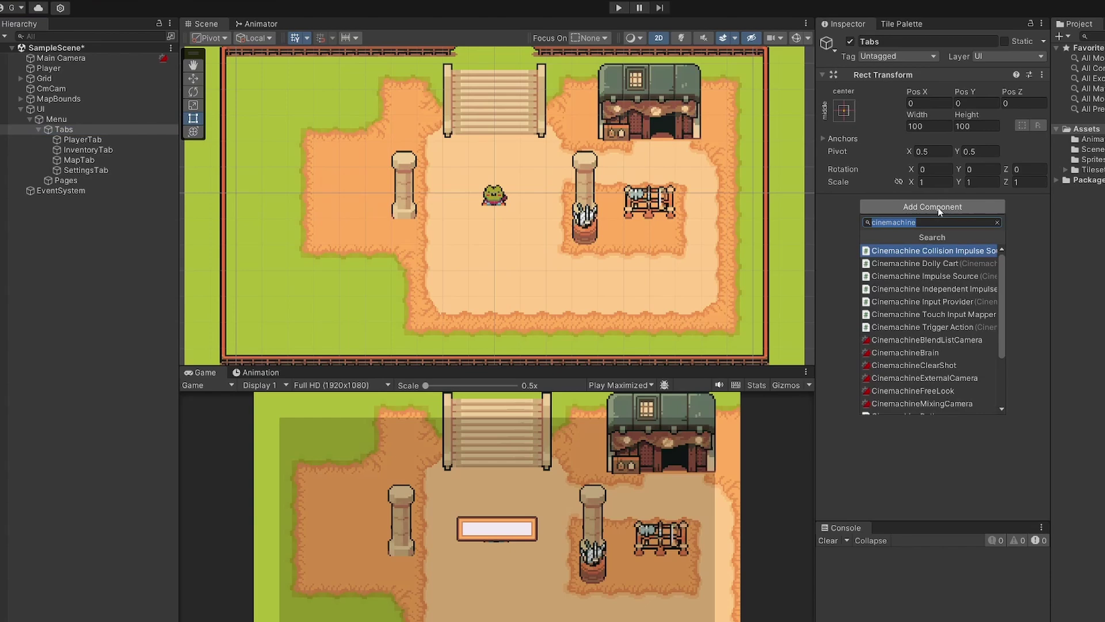
{"action": "type", "text": "grid la"}
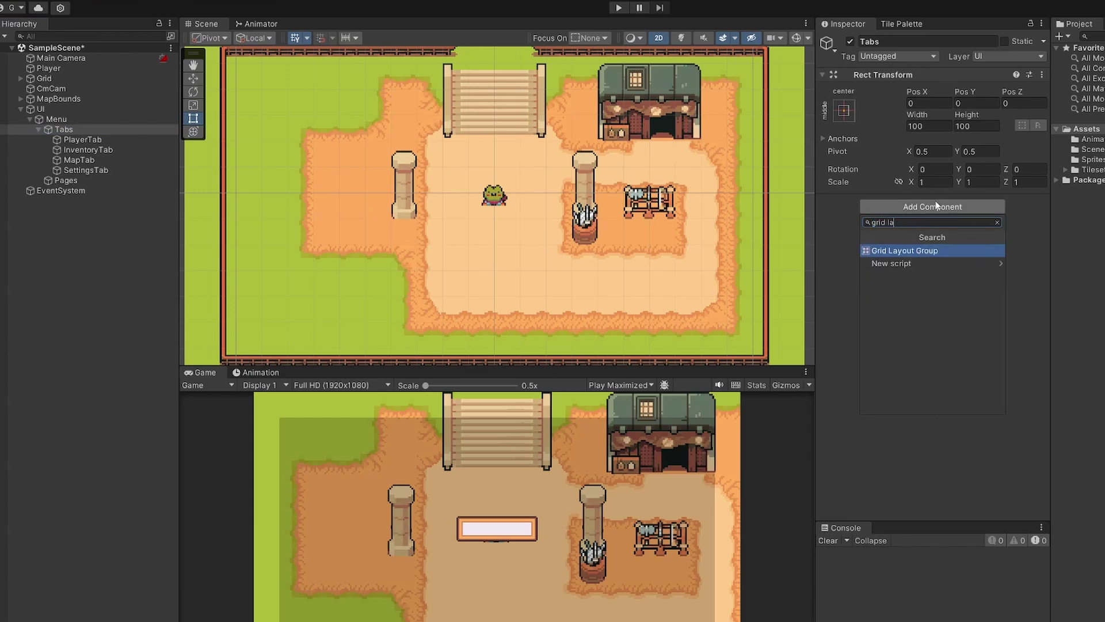
{"action": "left_click", "coordinate": [930, 251]}
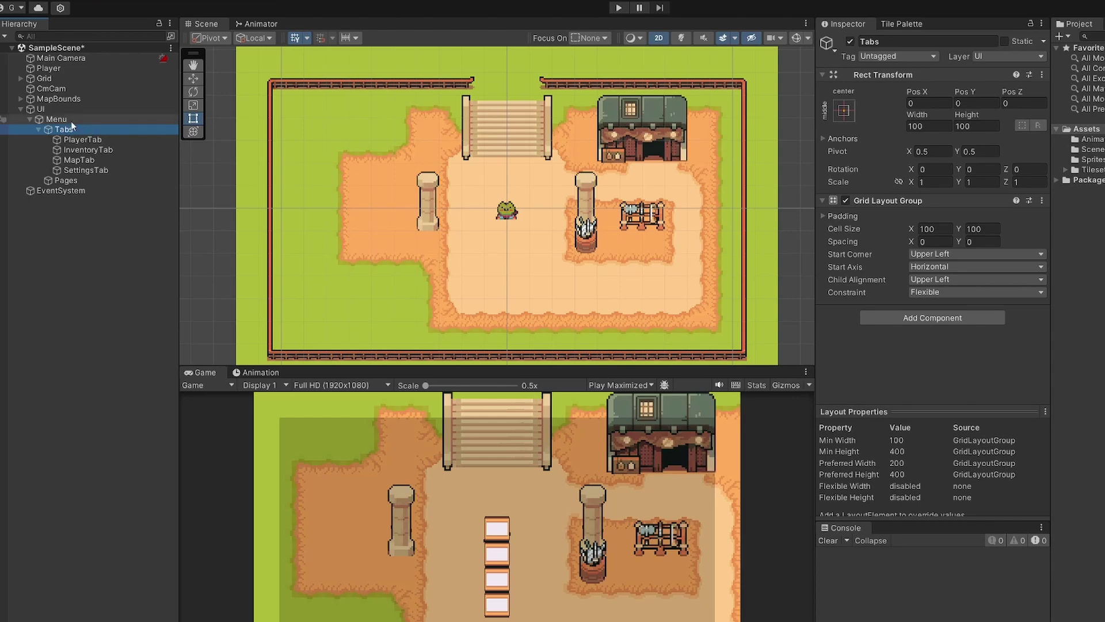
{"action": "key", "text": "f"}
{"action": "double_click", "coordinate": [75, 121]}
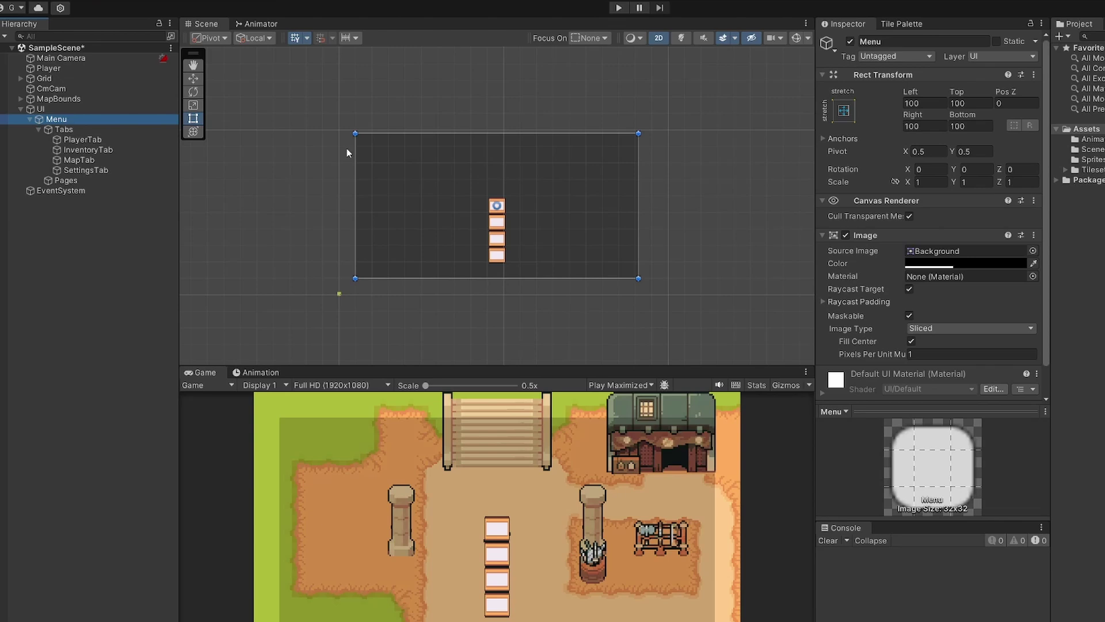
{"action": "left_click", "coordinate": [95, 132]}
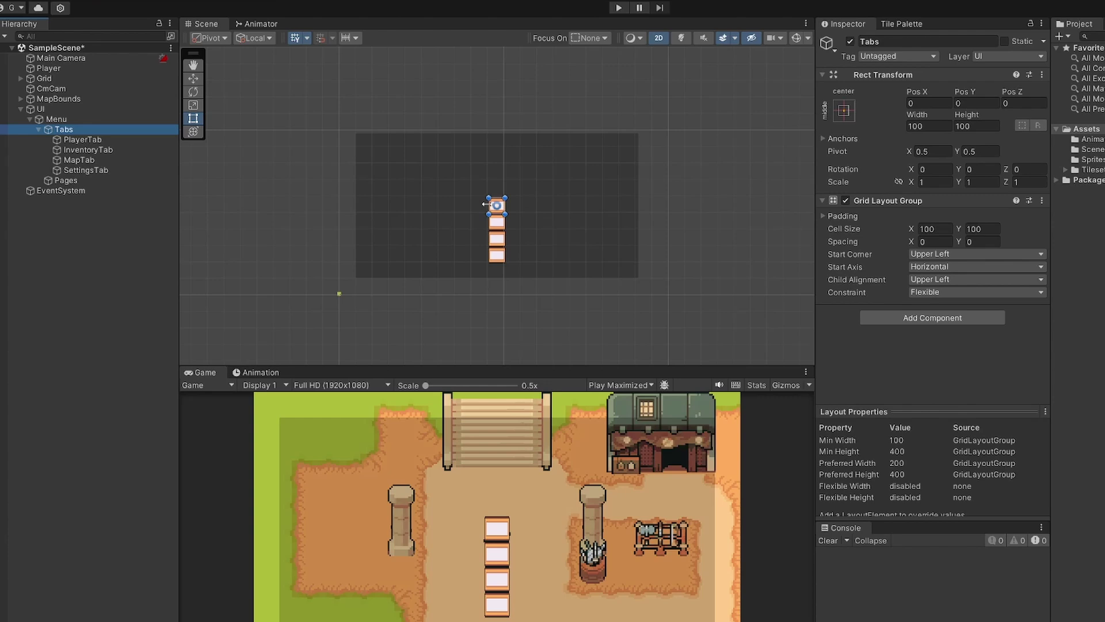
Stretch the Tabs rect to 1720 wide and move it to the Menu's top.
{"action": "left_click_drag", "start_coordinate": [488, 210], "coordinate": [356, 211]}
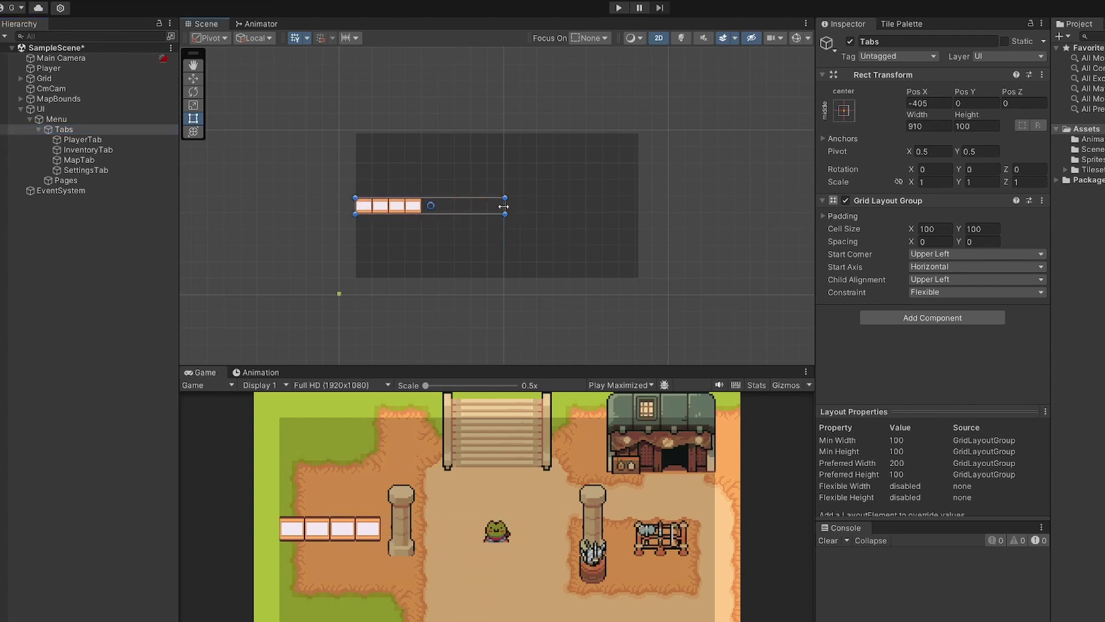
{"action": "left_click_drag", "start_coordinate": [505, 213], "coordinate": [635, 213]}
{"action": "left_click", "coordinate": [199, 79]}
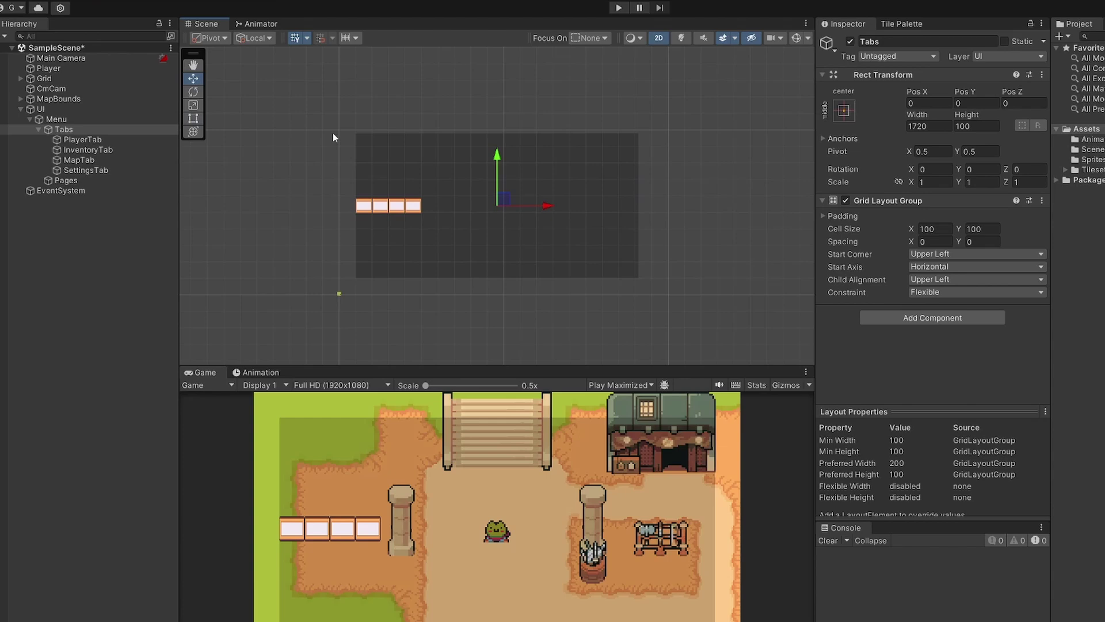
{"action": "left_click_drag", "start_coordinate": [496, 161], "coordinate": [499, 95]}
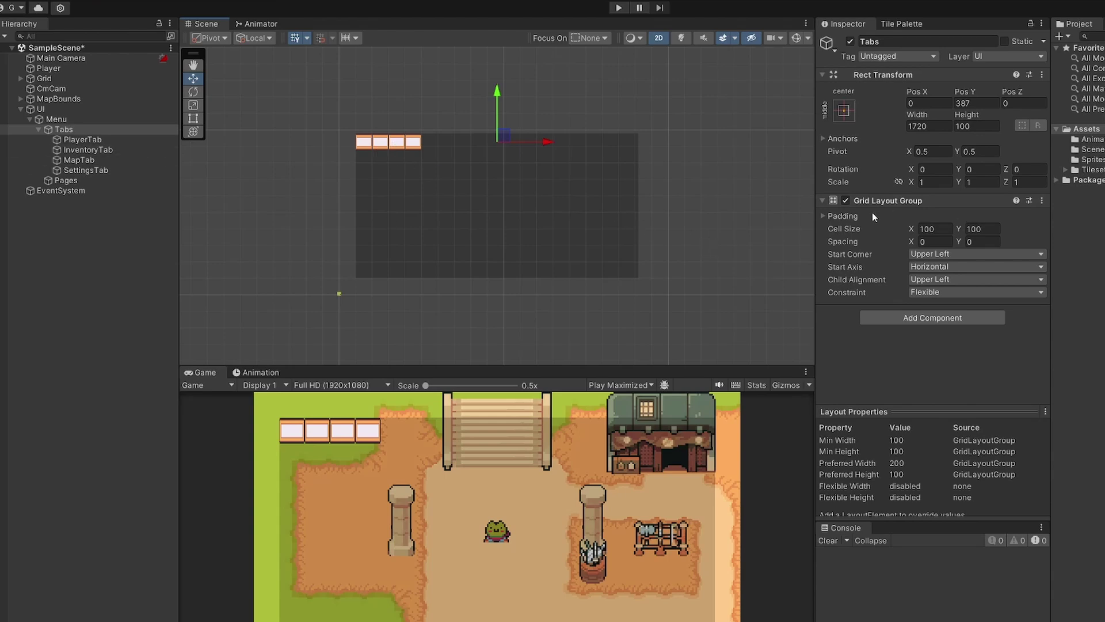
Set the Tabs grid to cell width 400, spacing 20 and Middle Center alignment.
{"action": "left_click", "coordinate": [941, 224]}
{"action": "type", "text": "400"}
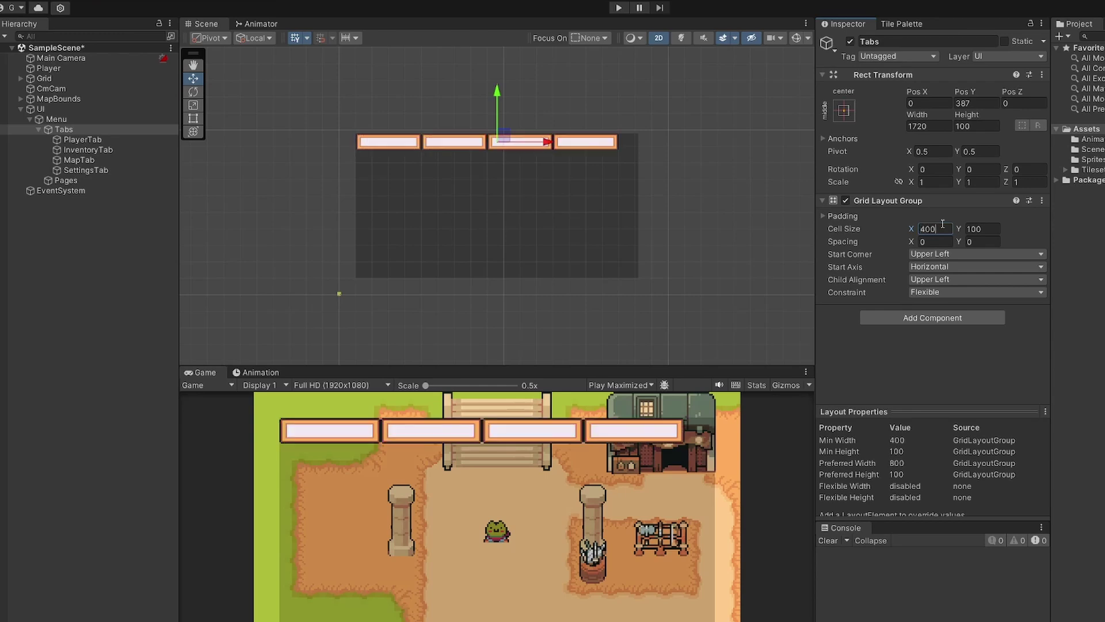
{"action": "left_click", "coordinate": [934, 242]}
{"action": "type", "text": "20"}
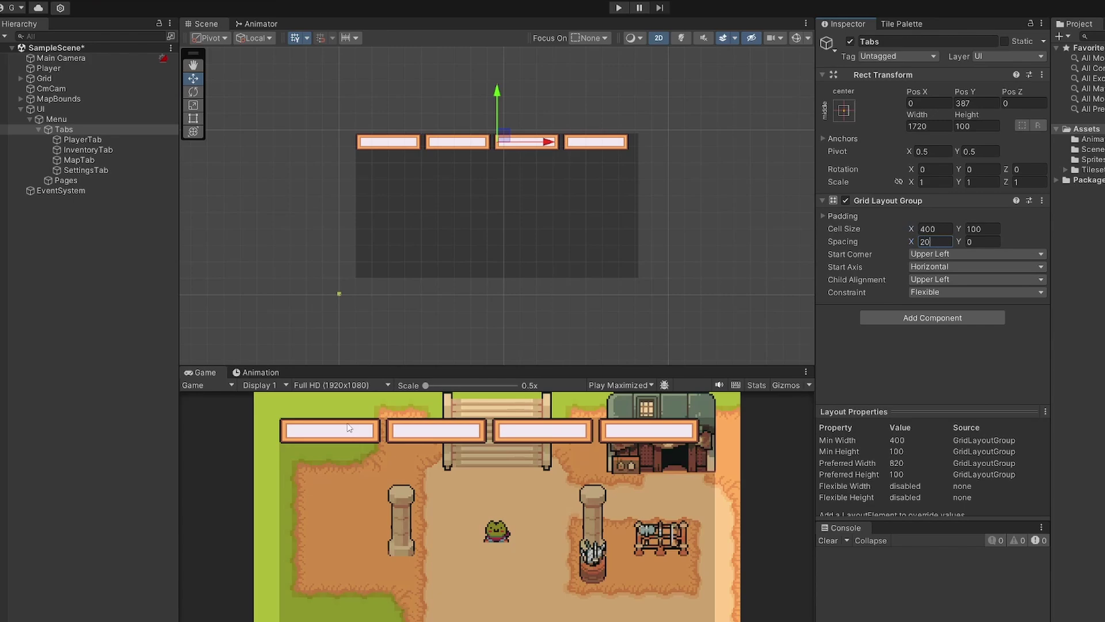
{"action": "left_click", "coordinate": [957, 281]}
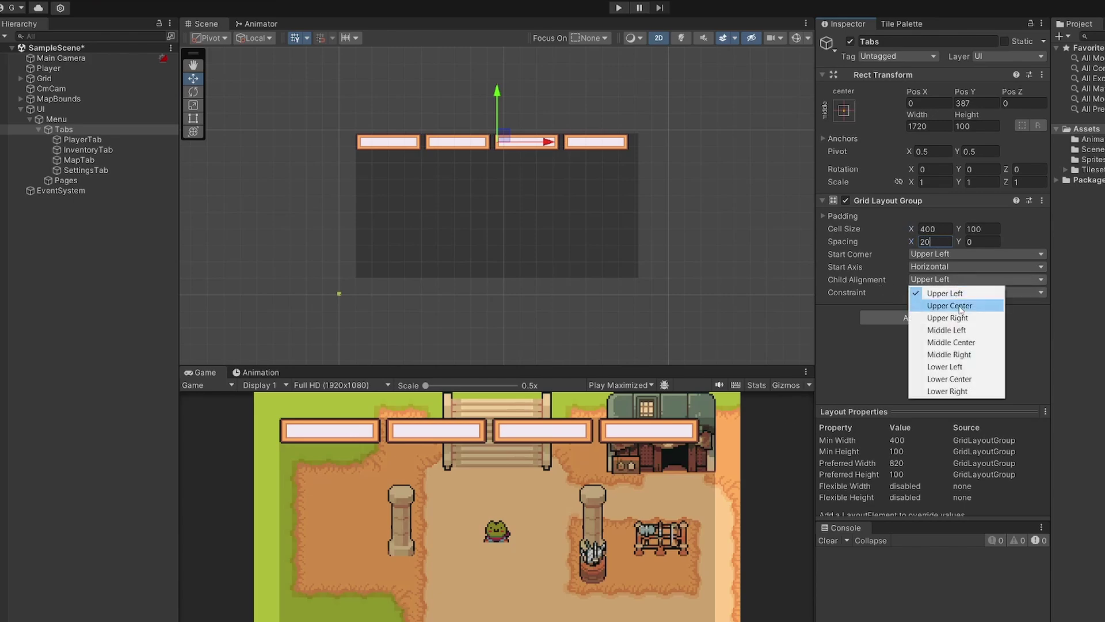
{"action": "left_click", "coordinate": [951, 342]}
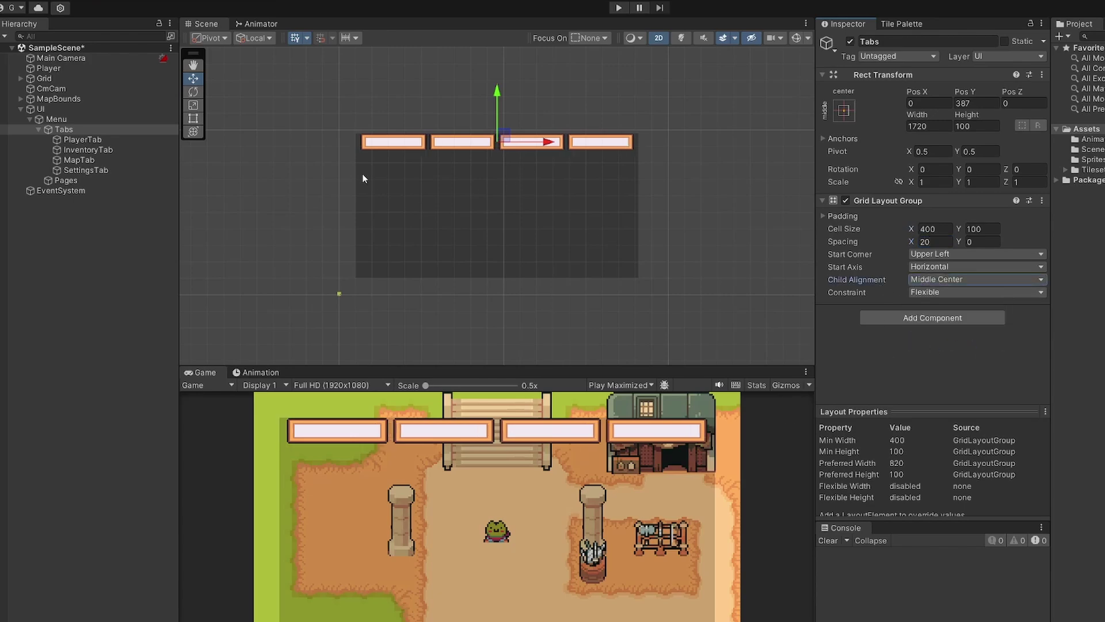
{"action": "left_click", "coordinate": [38, 129]}
Create a UI Image inside Pages and name it PlayerPage.
{"action": "left_click", "coordinate": [60, 140]}
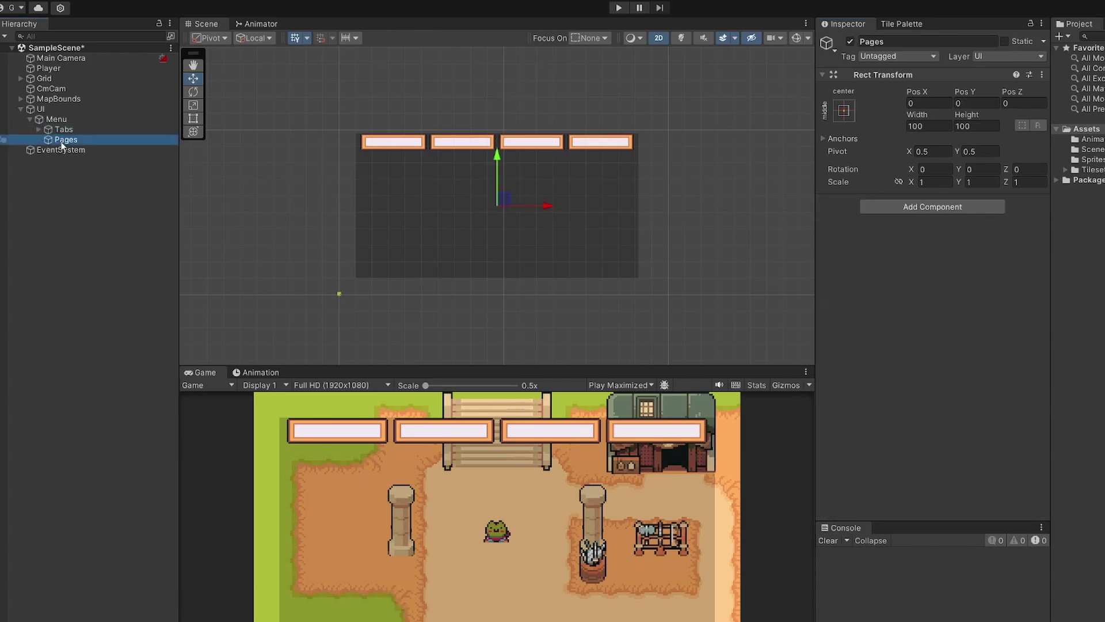
{"action": "right_click", "coordinate": [61, 144]}
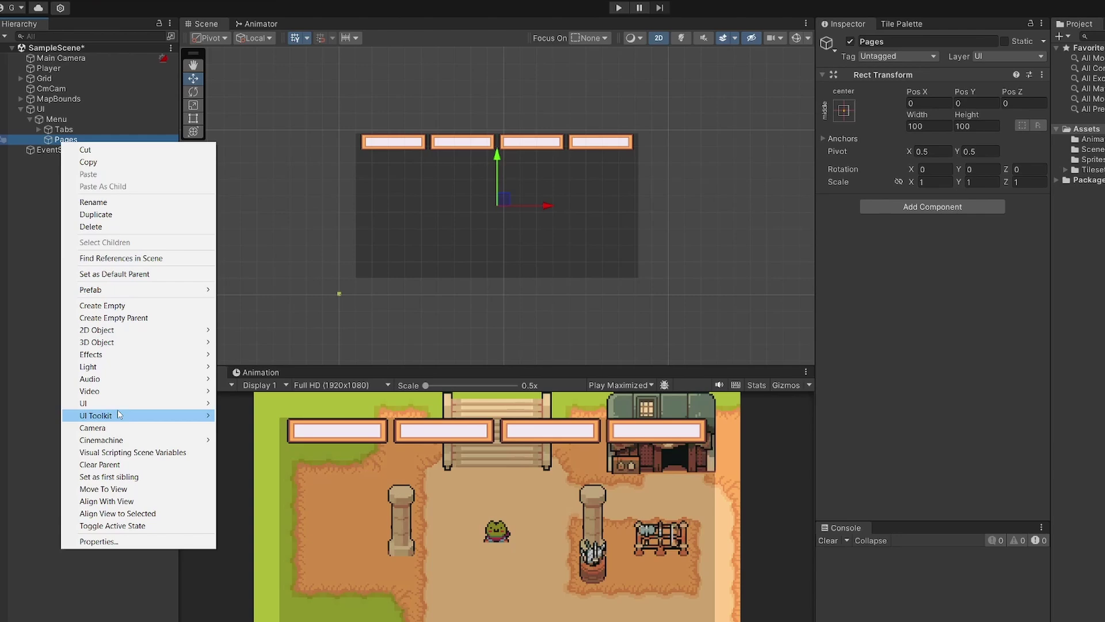
{"action": "mouse_move", "coordinate": [92, 403]}
{"action": "left_click", "coordinate": [242, 401]}
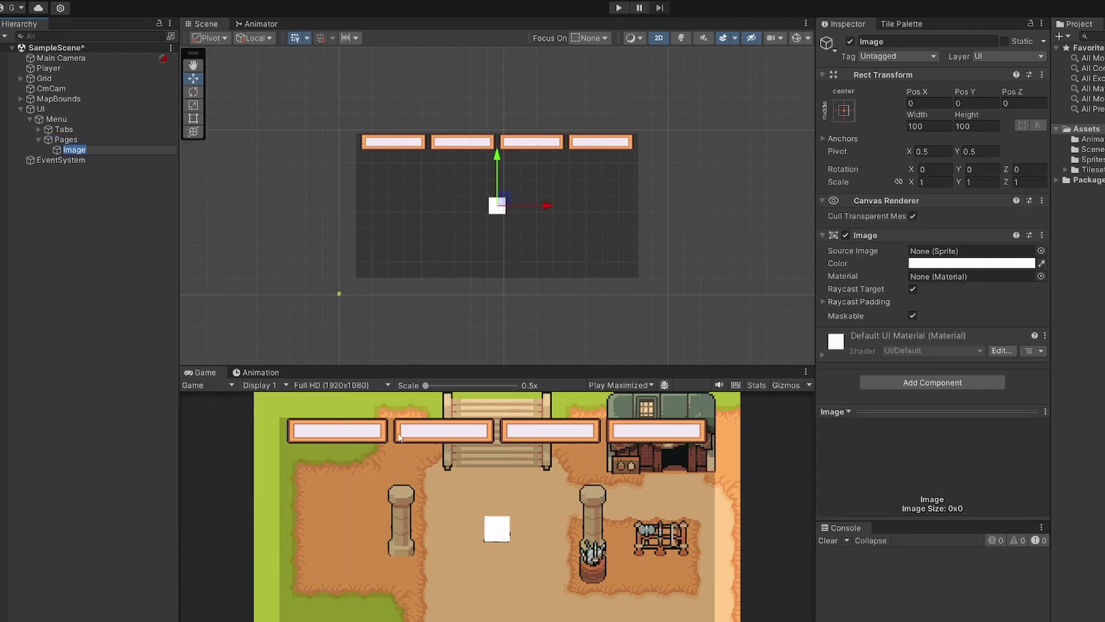
{"action": "type", "text": "PlayerPage"}
{"action": "key", "text": "Return"}
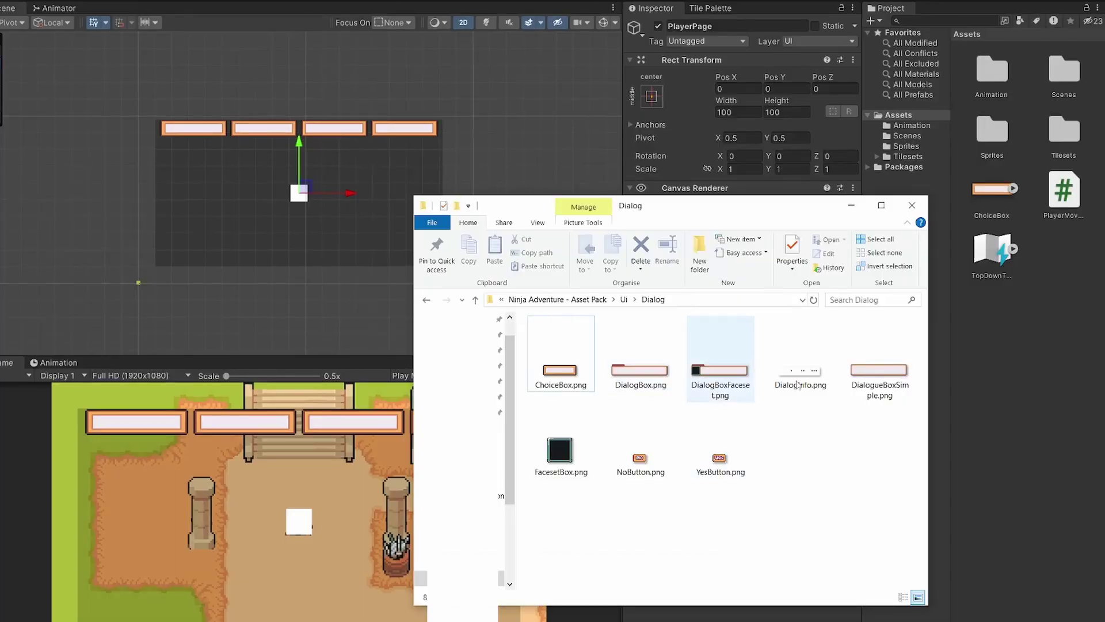
Drag DialogueBoxSimple.png from Explorer into the Unity project's Assets and select it.
{"action": "left_click", "coordinate": [879, 360]}
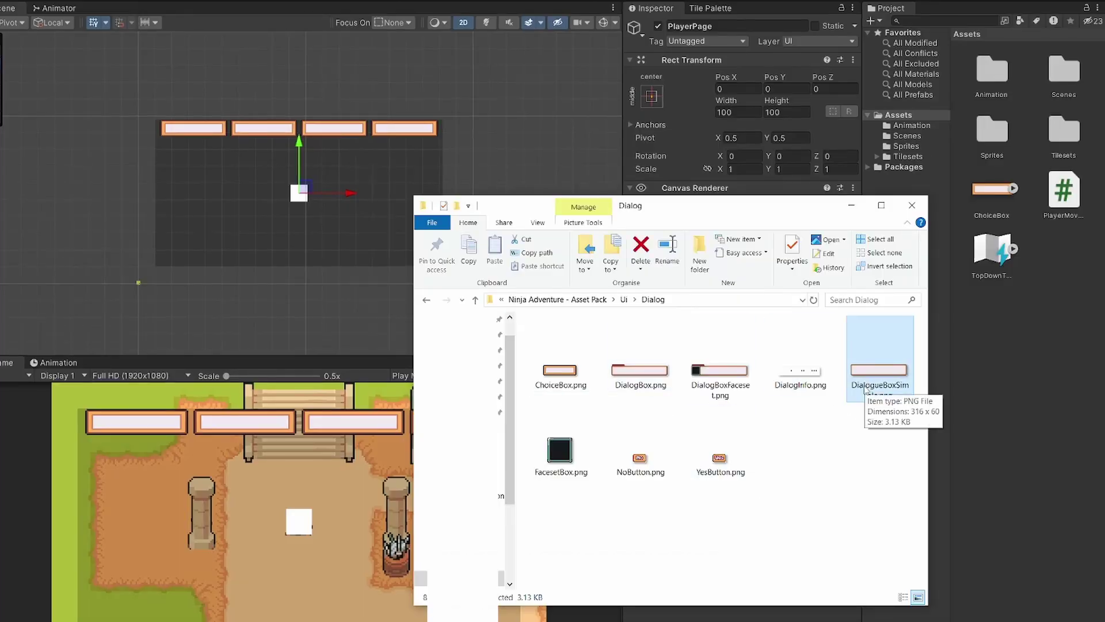
{"action": "left_click_drag", "start_coordinate": [867, 390], "coordinate": [1043, 270]}
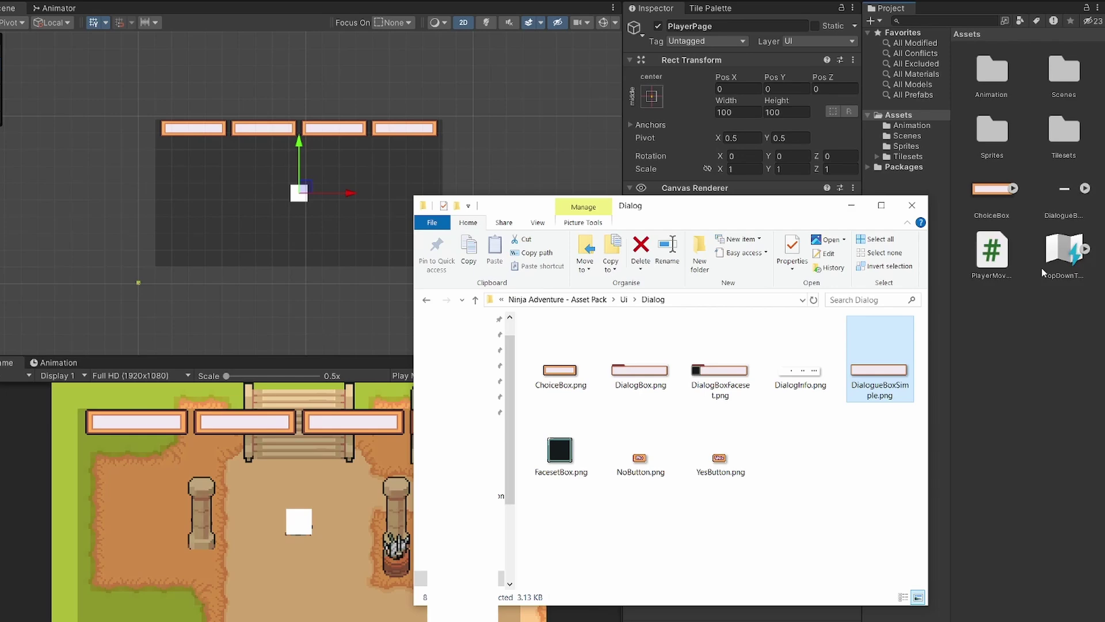
{"action": "left_click", "coordinate": [1057, 195]}
Set its import settings to 60 pixels per unit, Point filter mode and no compression, then apply.
{"action": "left_click", "coordinate": [753, 111]}
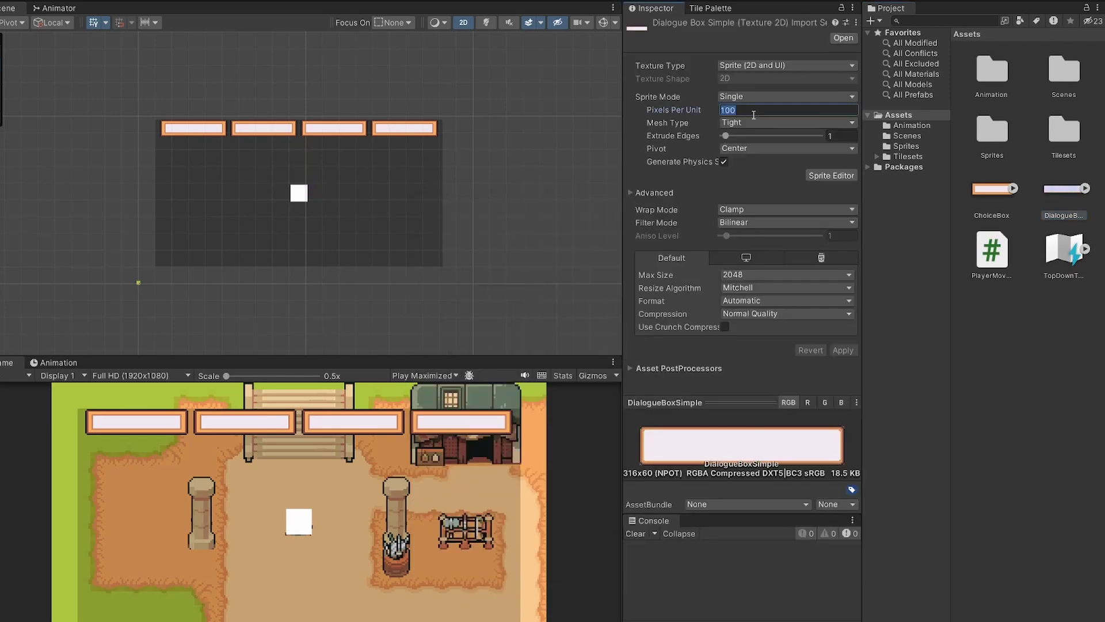
{"action": "type", "text": "60"}
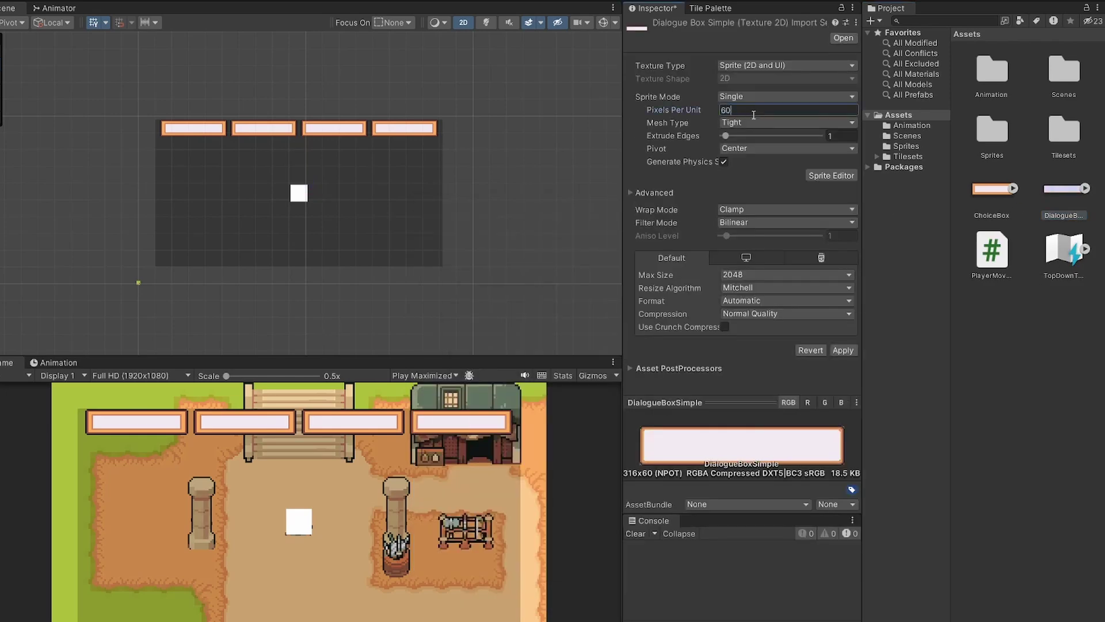
{"action": "left_click", "coordinate": [740, 220]}
{"action": "left_click", "coordinate": [742, 235]}
{"action": "left_click", "coordinate": [756, 315]}
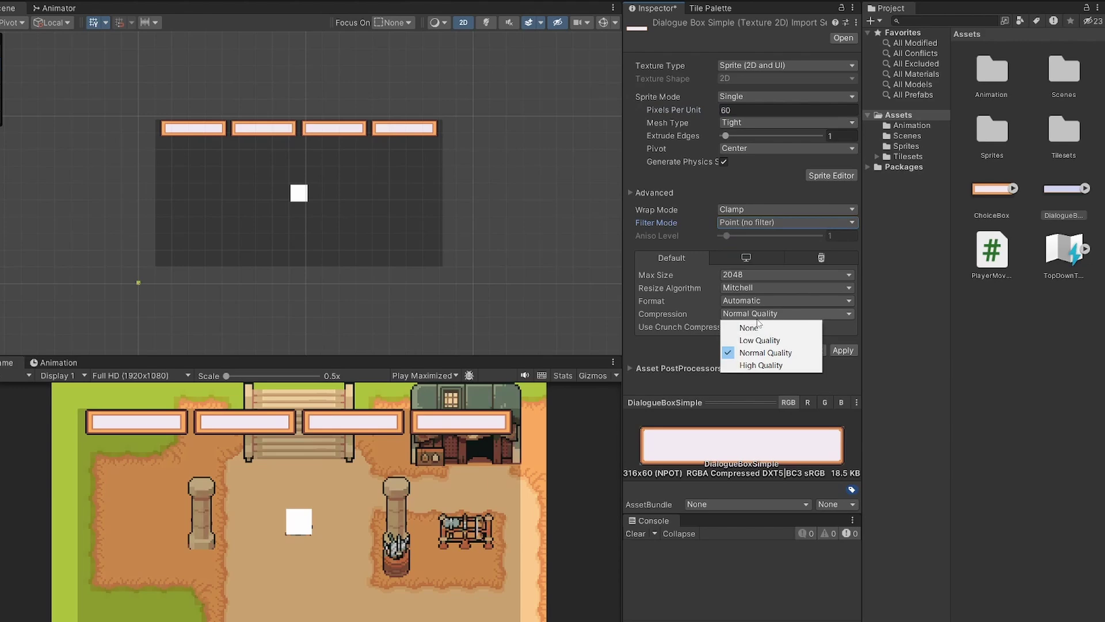
{"action": "left_click", "coordinate": [757, 324]}
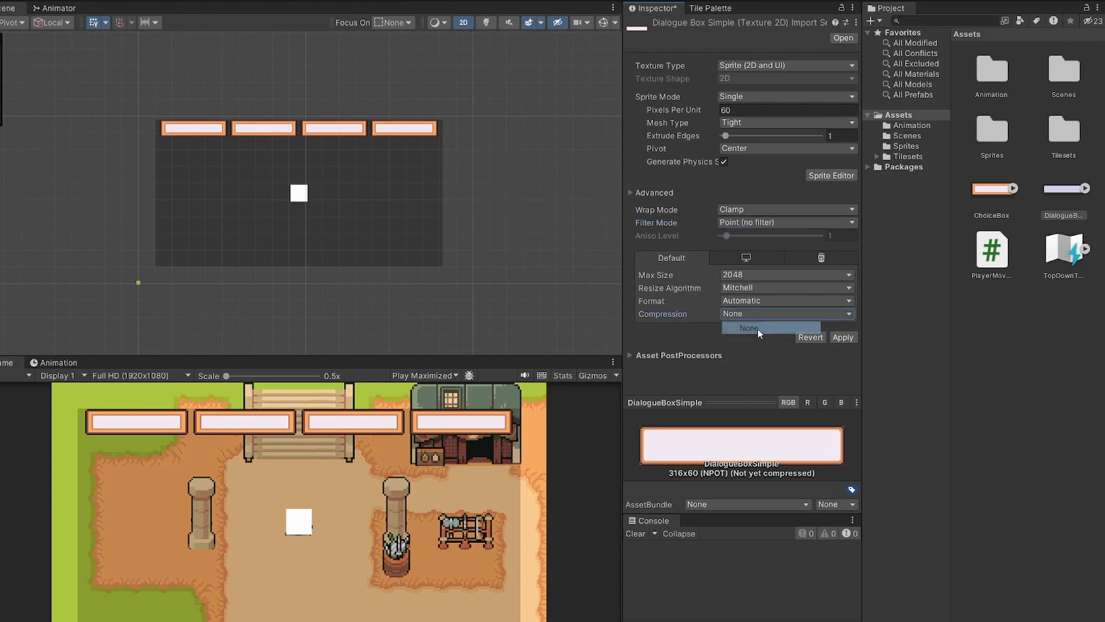
{"action": "left_click", "coordinate": [843, 337]}
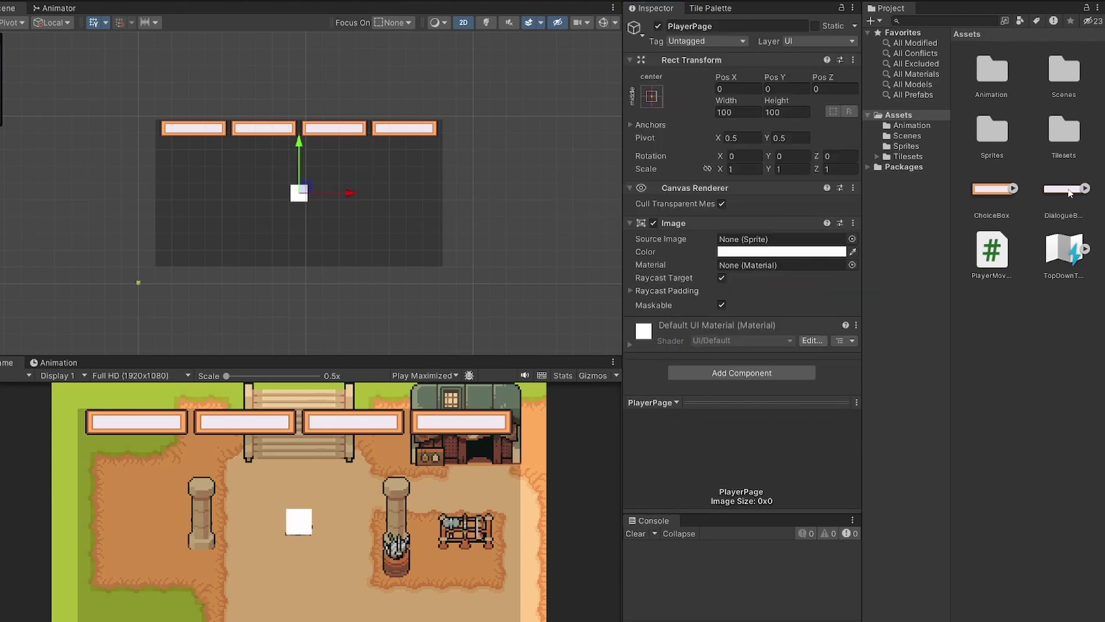
Assign the DialogueBoxSimple sprite to PlayerPage and stretch it to about 1716×775 below the tabs.
{"action": "left_click_drag", "start_coordinate": [1063, 189], "coordinate": [758, 244]}
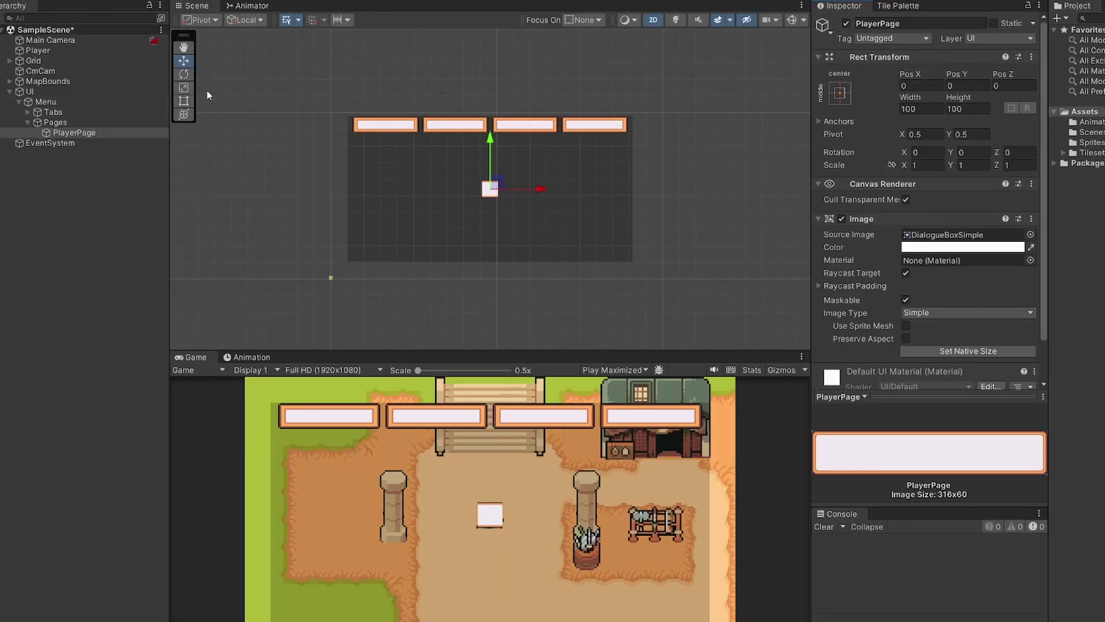
{"action": "left_click", "coordinate": [184, 101]}
{"action": "left_click_drag", "start_coordinate": [483, 190], "coordinate": [345, 194]}
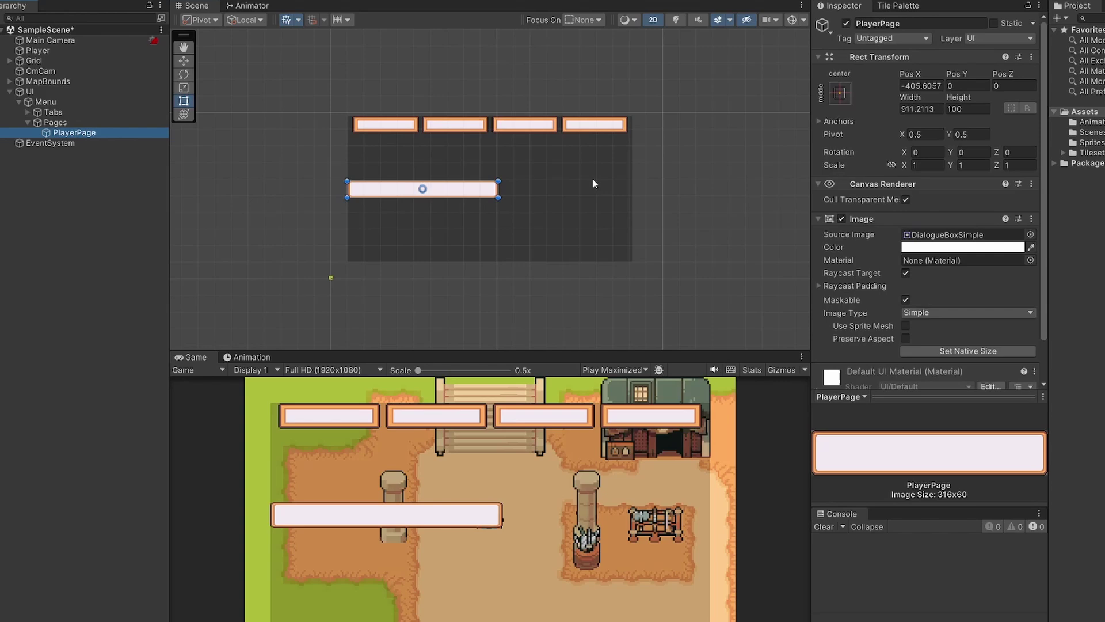
{"action": "left_click_drag", "start_coordinate": [499, 194], "coordinate": [633, 198]}
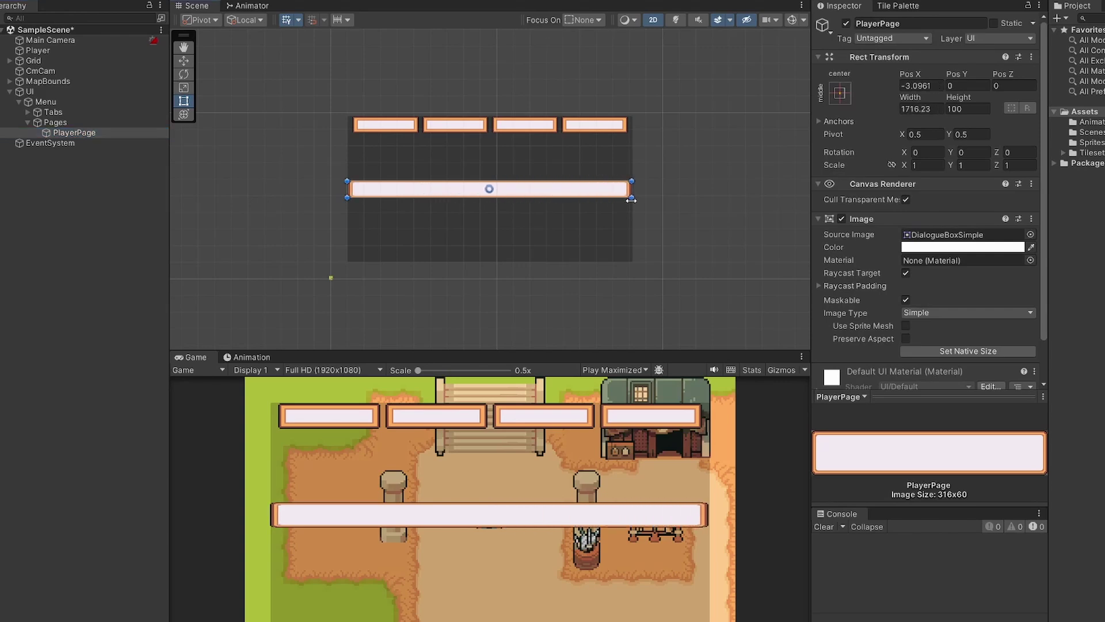
{"action": "left_click_drag", "start_coordinate": [546, 197], "coordinate": [536, 132]}
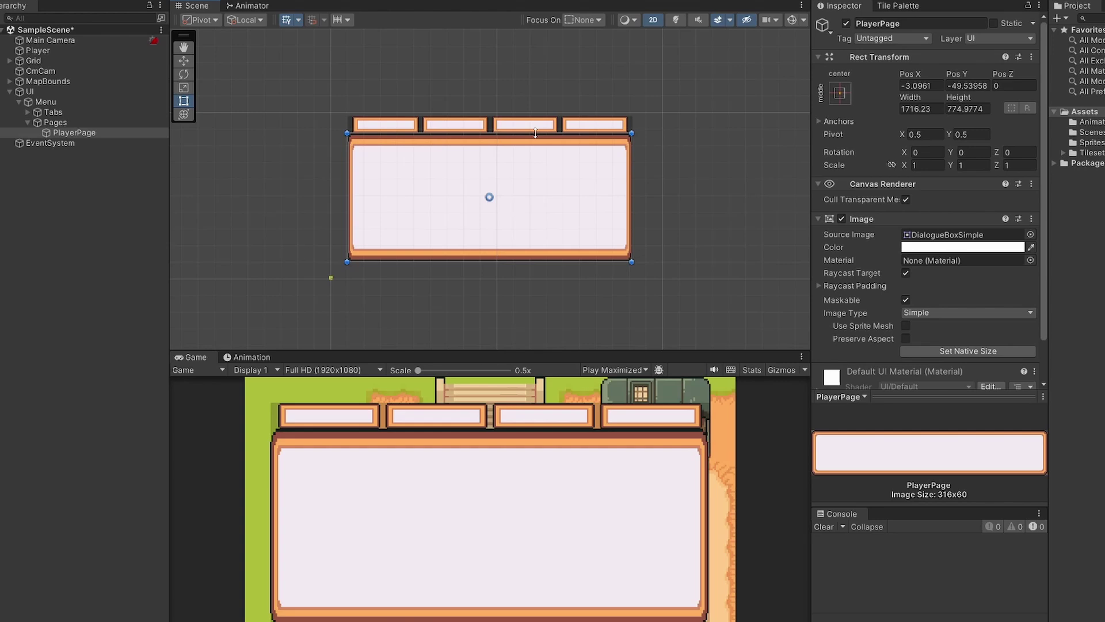
{"action": "left_click", "coordinate": [97, 133]}
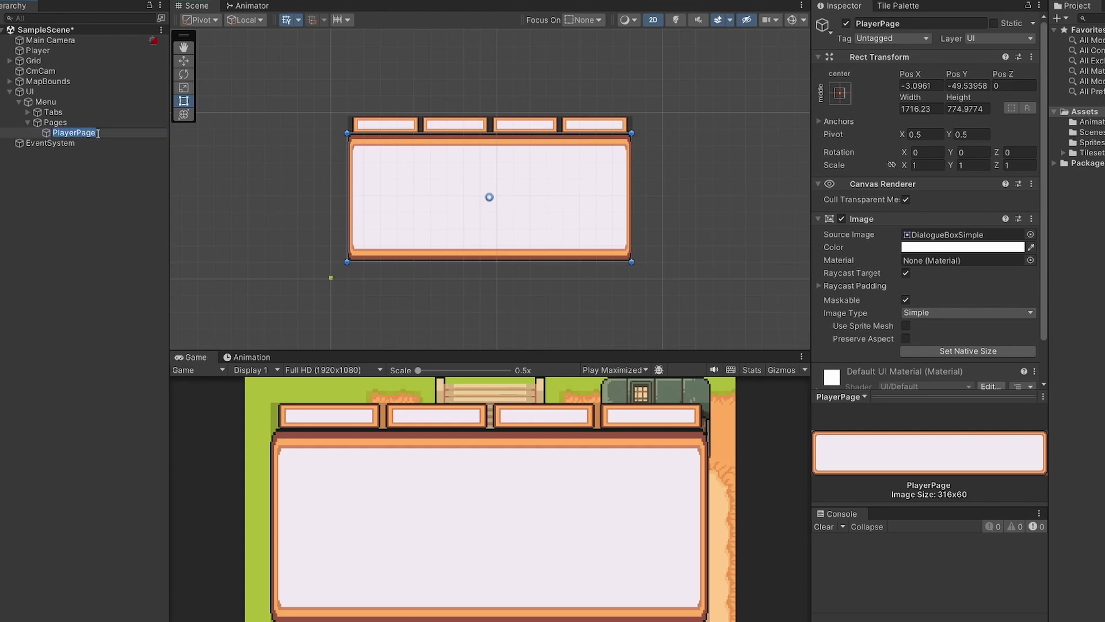
Duplicate PlayerPage three times and rename the first copy InventoryPage.
{"action": "key", "text": "Return"}
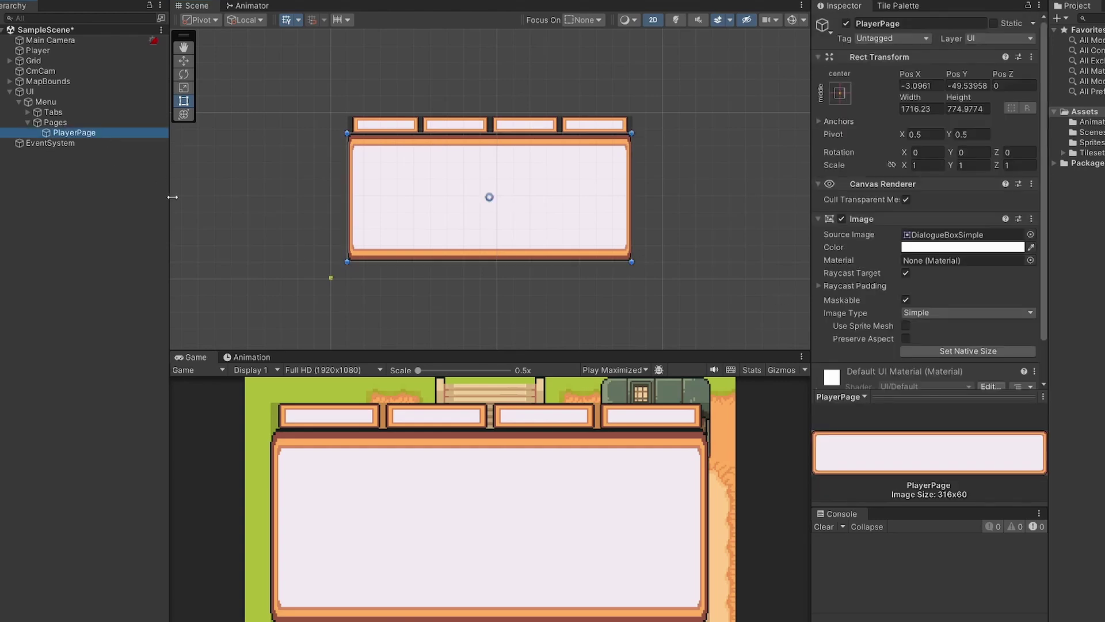
{"action": "key", "text": "ctrl+d"}
{"action": "key", "text": "ctrl+d"}
{"action": "key", "text": "ctrl+d"}
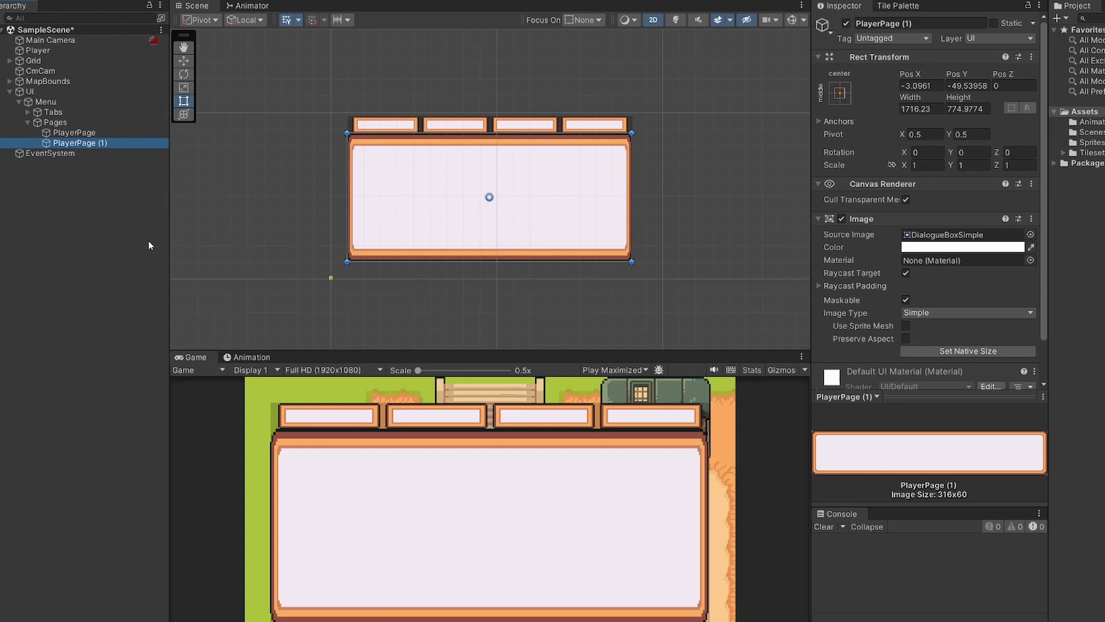
{"action": "left_click", "coordinate": [109, 143]}
{"action": "left_click", "coordinate": [959, 27]}
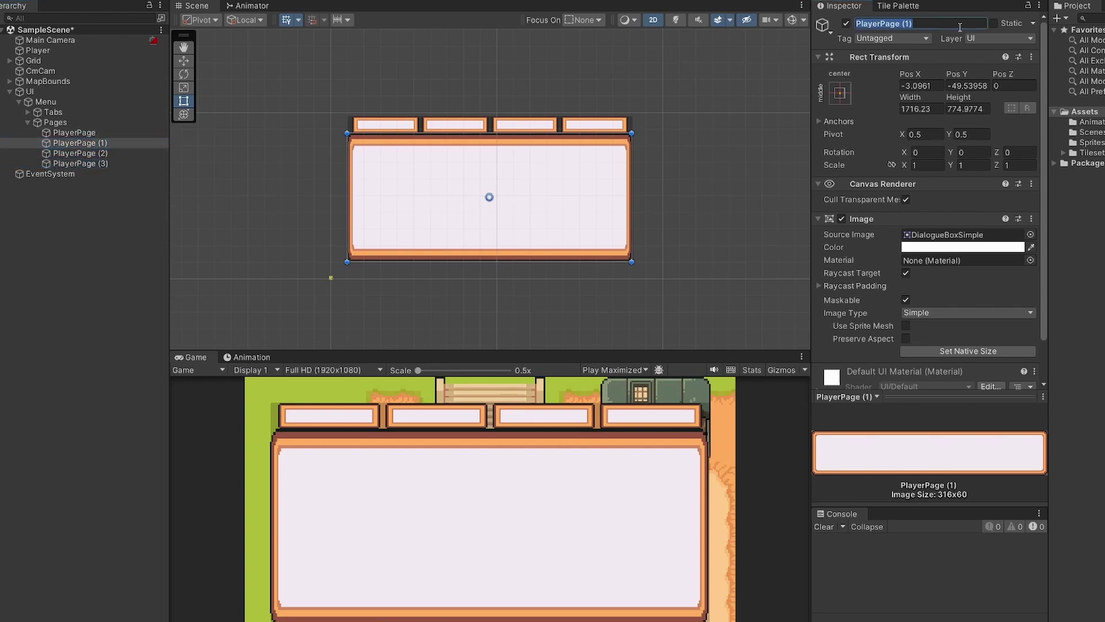
{"action": "key", "text": "BackSpace"}
{"action": "type", "text": "InventoryPage"}
{"action": "key", "text": "Return"}
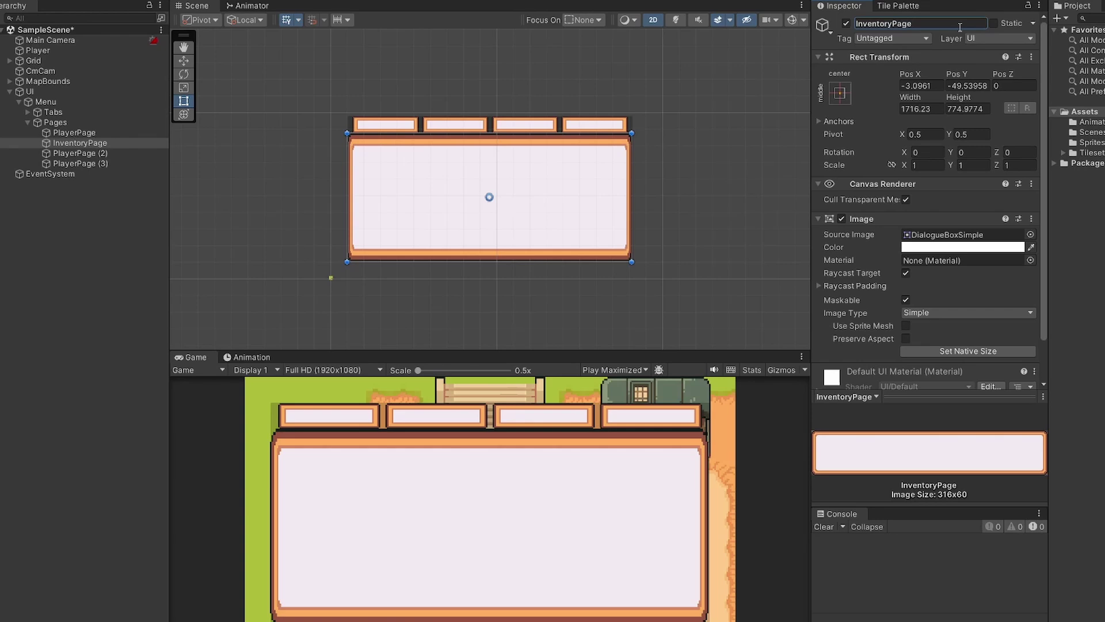
Rename the second page copy MapPage.
{"action": "left_click", "coordinate": [110, 153]}
{"action": "left_click", "coordinate": [964, 23]}
{"action": "type", "text": "MapPage"}
{"action": "key", "text": "Return"}
Rename the third page copy SettingsPage, collapse Pages and save the scene.
{"action": "left_click", "coordinate": [109, 164]}
{"action": "left_click", "coordinate": [932, 23]}
{"action": "type", "text": "SettingsPage"}
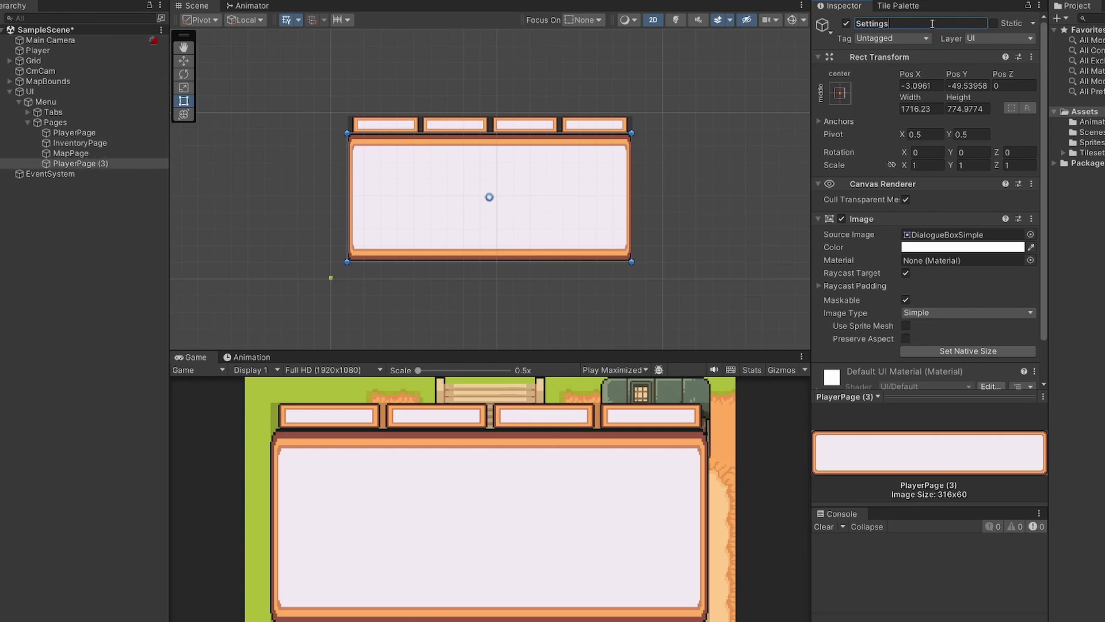
{"action": "key", "text": "Return"}
{"action": "left_click", "coordinate": [27, 122]}
{"action": "key", "text": "ctrl+s"}
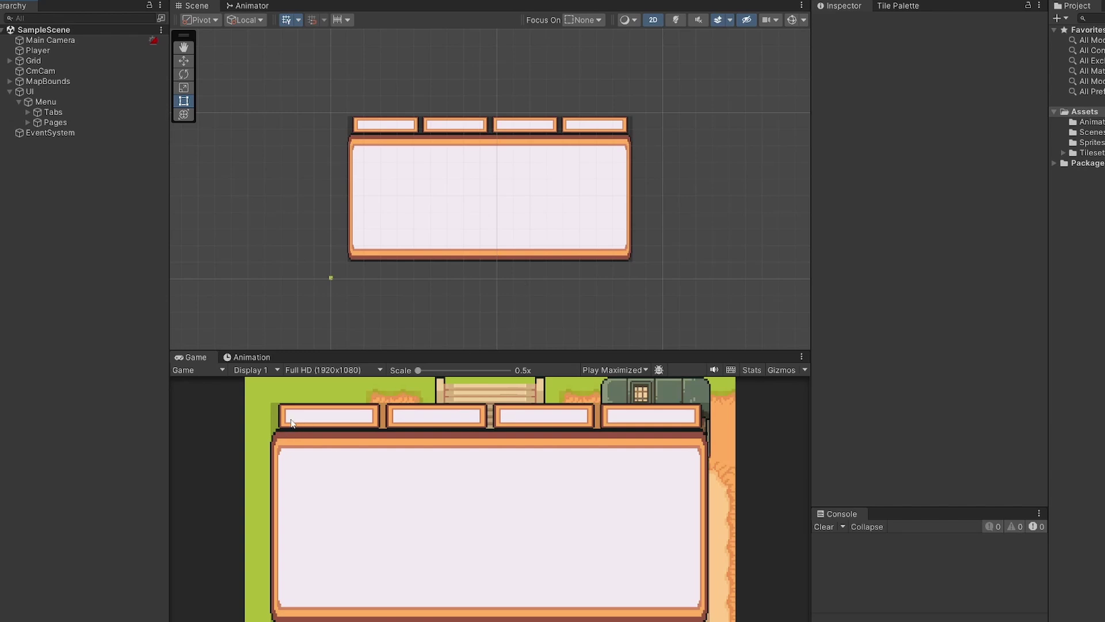
Add a Text - TextMeshPro child under PlayerTab and import the TMP Essentials.
{"action": "left_click", "coordinate": [28, 112]}
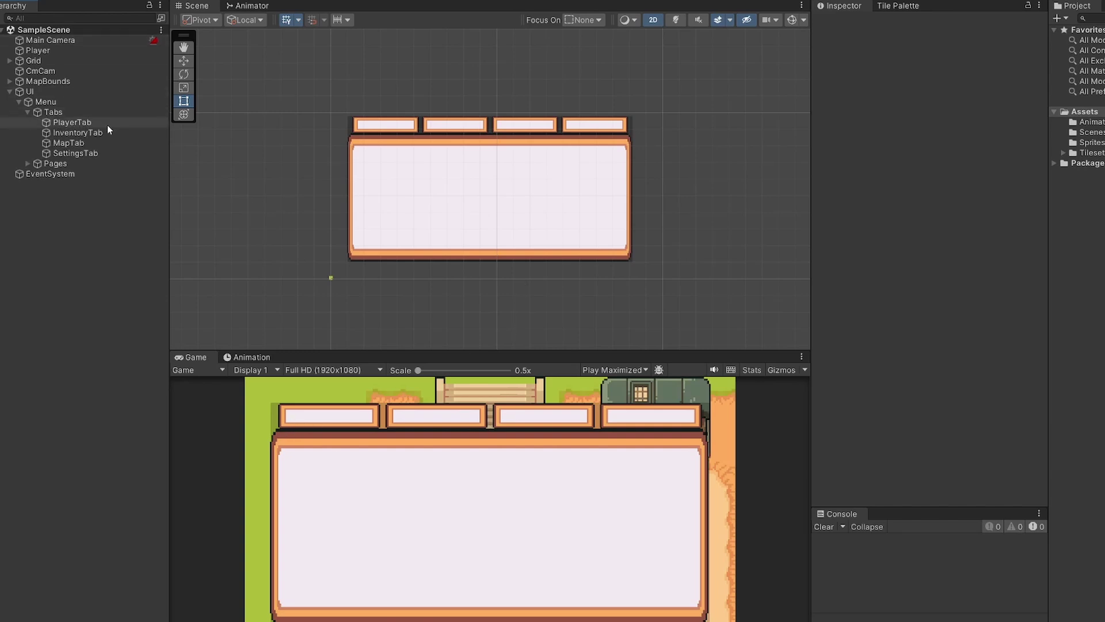
{"action": "right_click", "coordinate": [96, 122]}
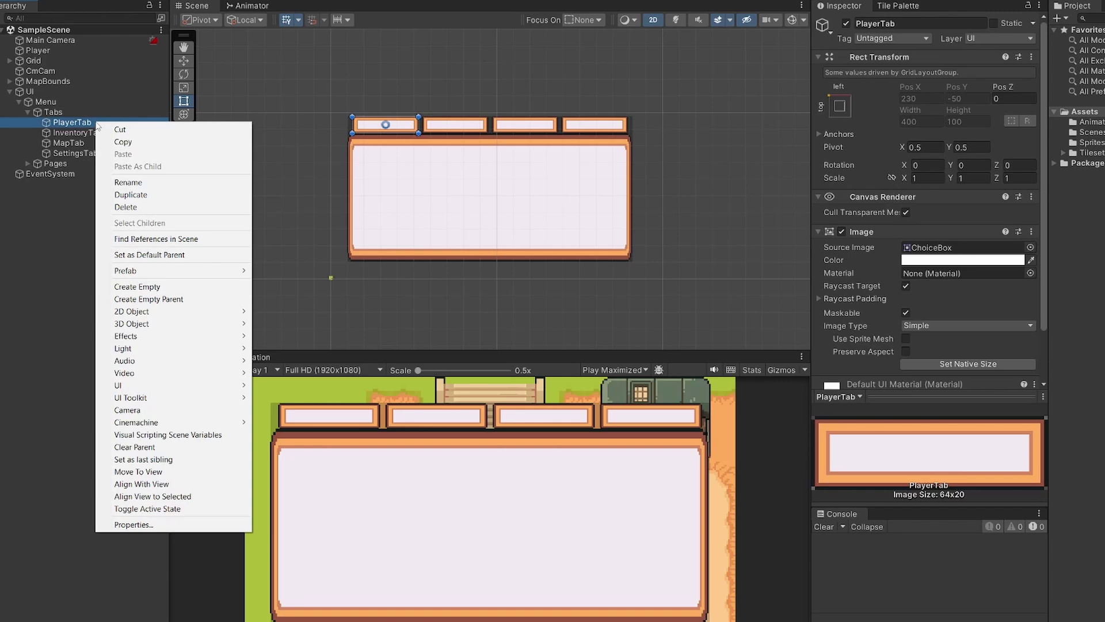
{"action": "mouse_move", "coordinate": [181, 385]}
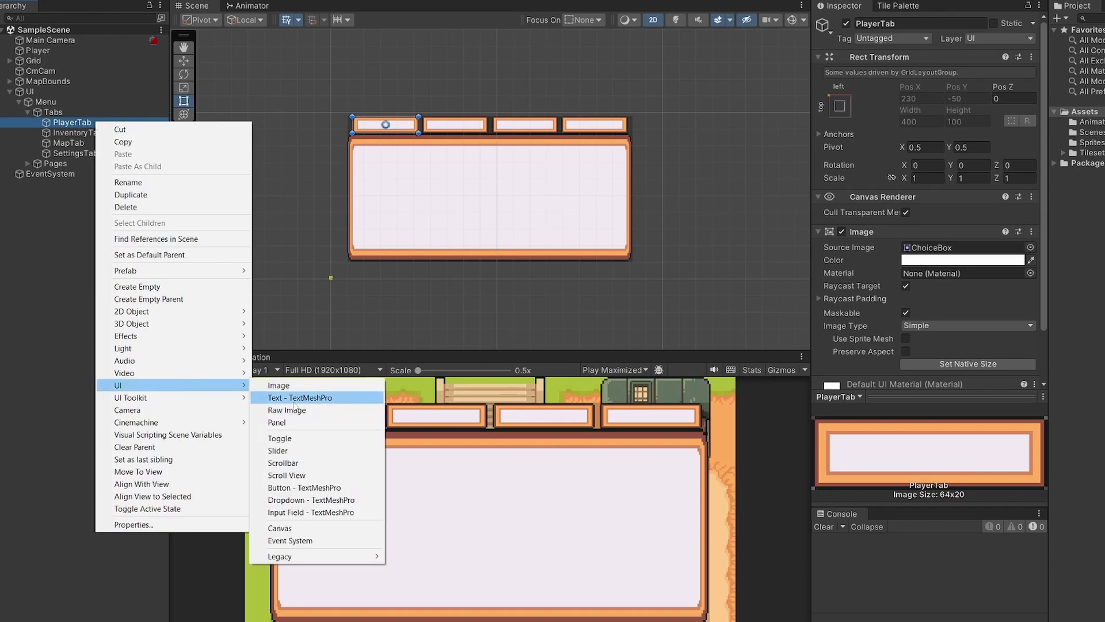
{"action": "left_click", "coordinate": [354, 400]}
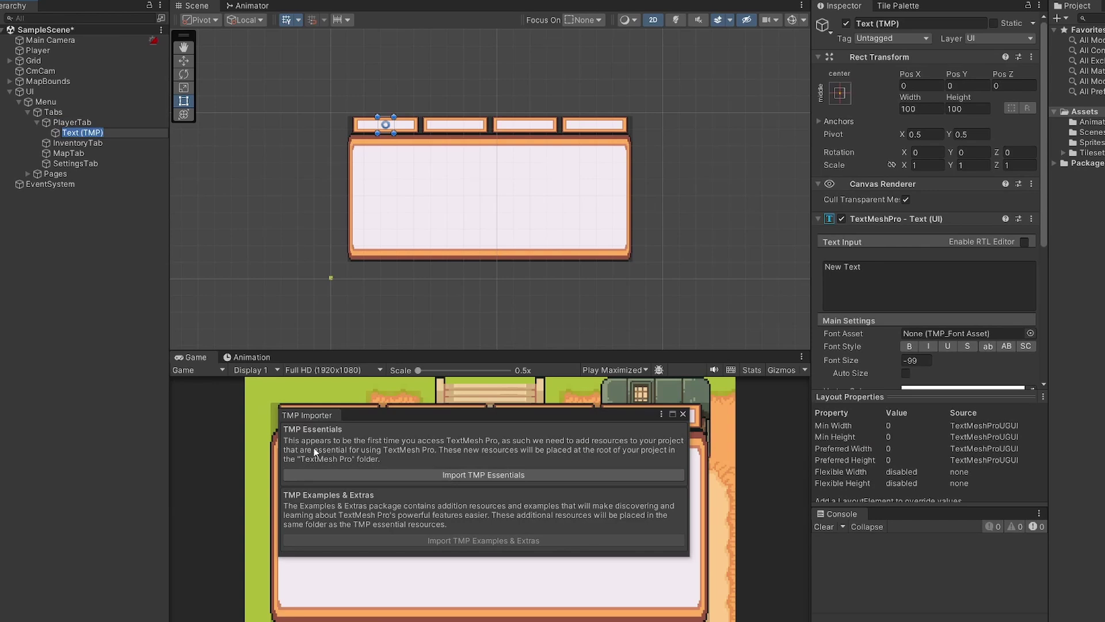
{"action": "left_click", "coordinate": [458, 474]}
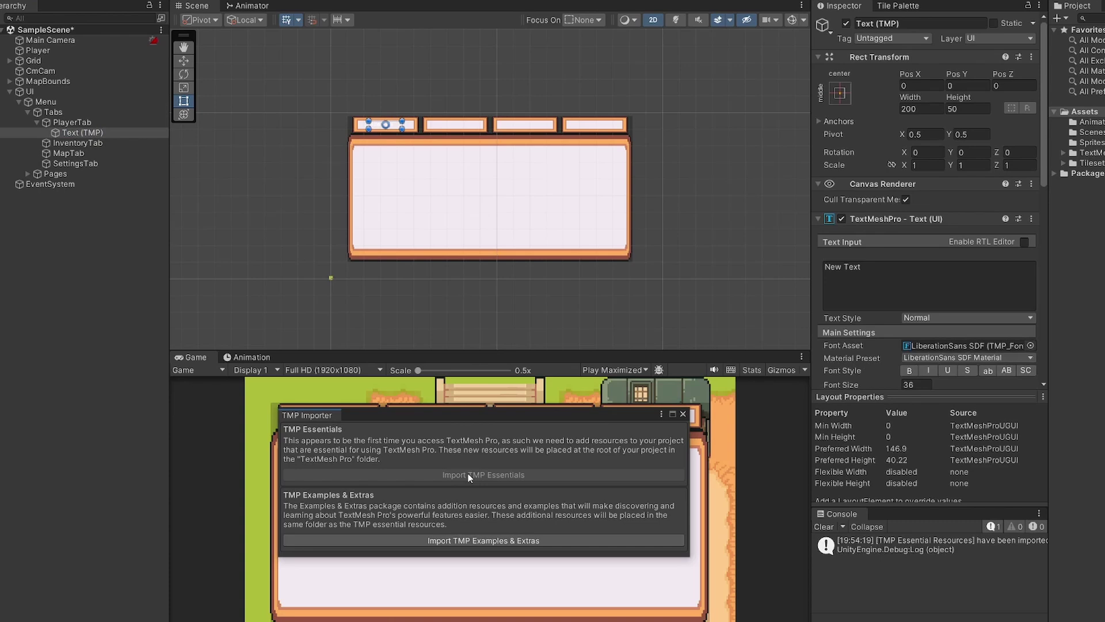
Close the TMP Importer and set the label's vertex colour to black.
{"action": "left_click", "coordinate": [682, 414]}
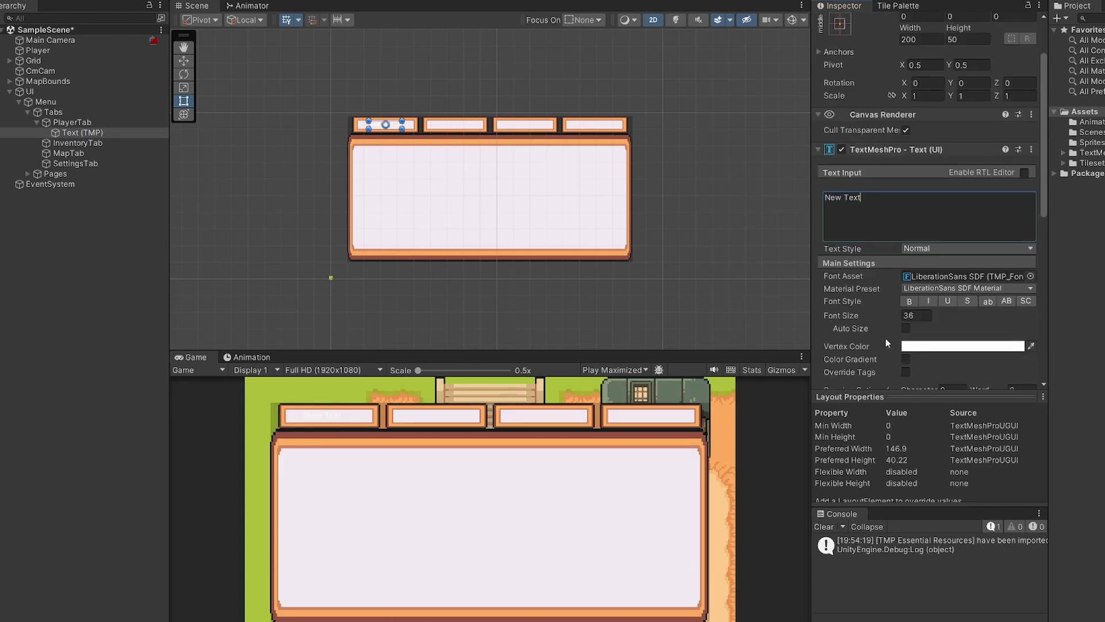
{"action": "left_click", "coordinate": [943, 347]}
{"action": "left_click_drag", "start_coordinate": [1006, 431], "coordinate": [944, 537]}
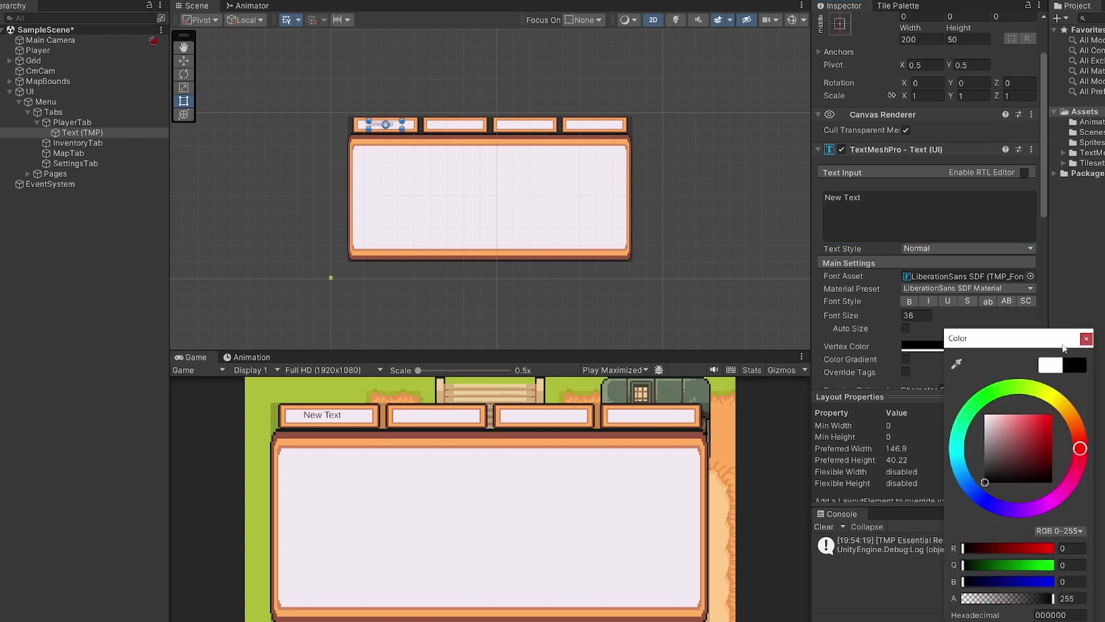
Make the label read PARTY at font size 42 with centre alignment.
{"action": "left_click", "coordinate": [889, 214]}
{"action": "type", "text": "PAT"}
{"action": "key", "text": "BackSpace"}
{"action": "type", "text": "RTY"}
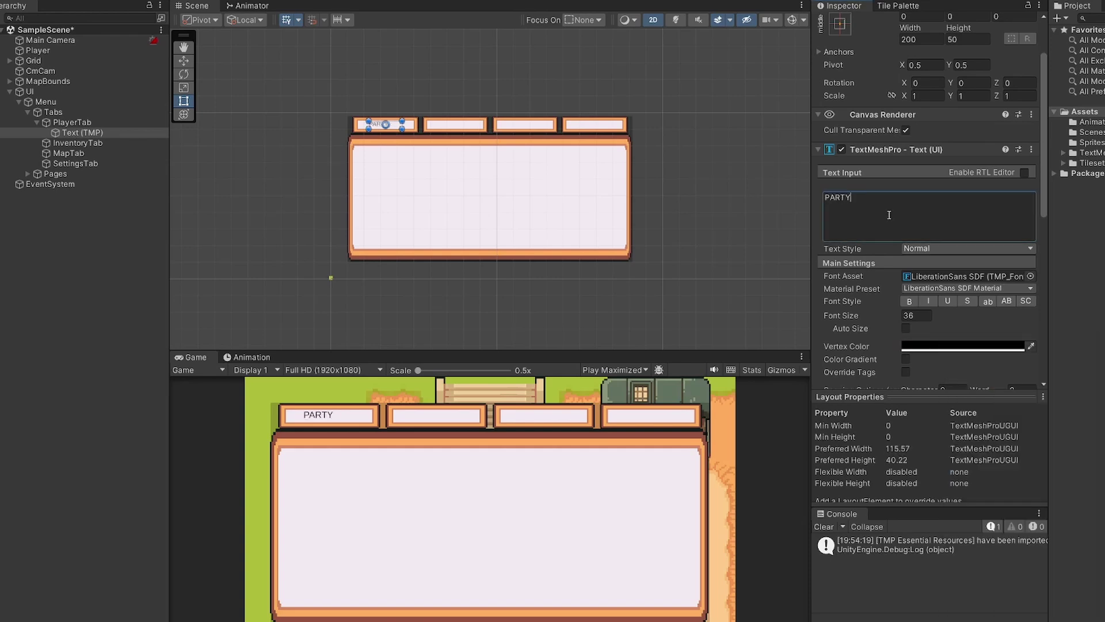
{"action": "left_click", "coordinate": [924, 315]}
{"action": "type", "text": "42"}
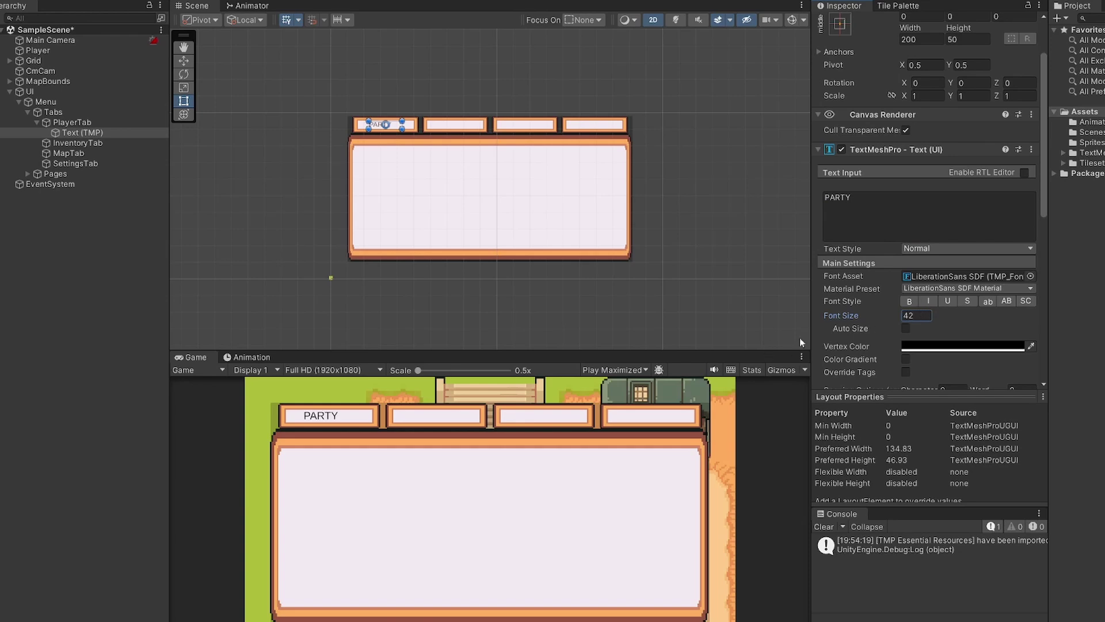
{"action": "scroll", "coordinate": [921, 288], "scroll_direction": "down", "scroll_amount": 3}
{"action": "left_click", "coordinate": [921, 353]}
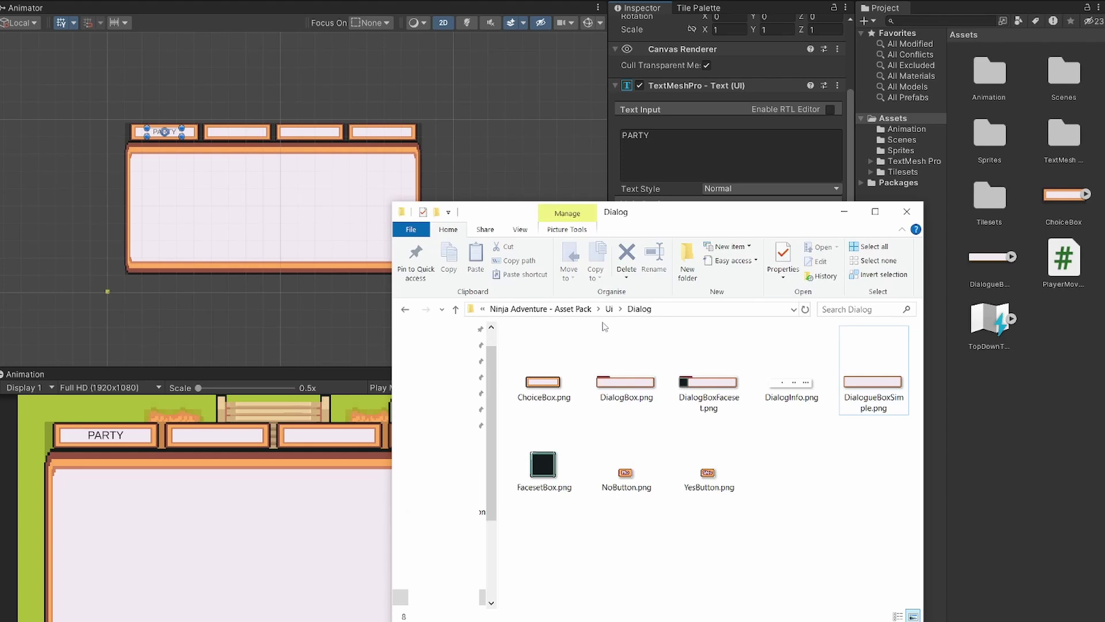
Open the pack's Ui/Font folder and drag NormalFont.ttf into Unity's Assets.
{"action": "left_click", "coordinate": [609, 311]}
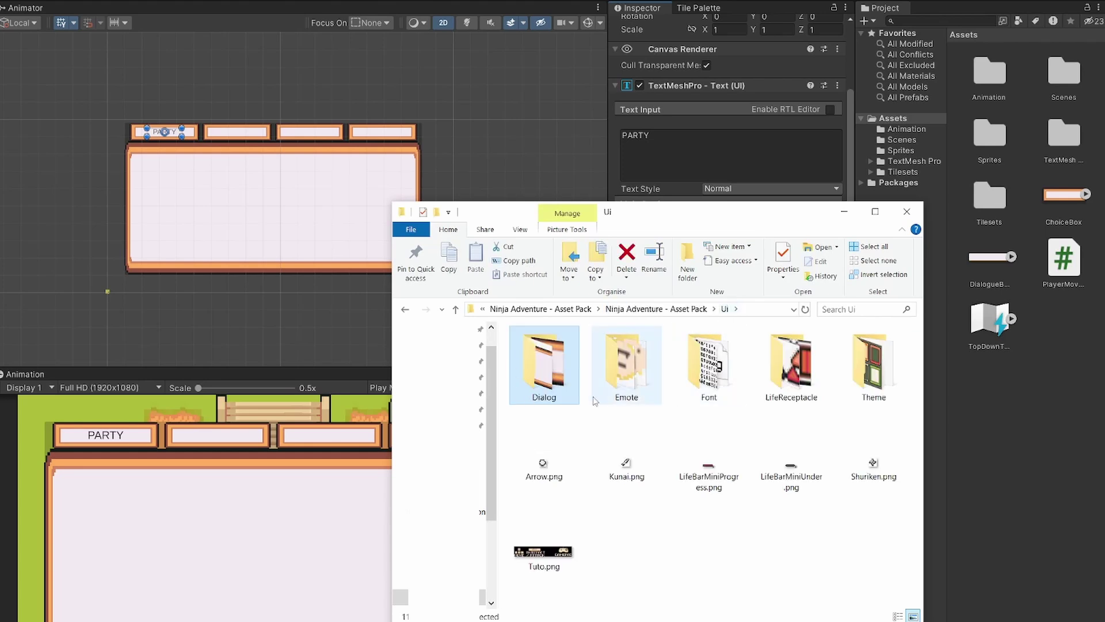
{"action": "double_click", "coordinate": [720, 366]}
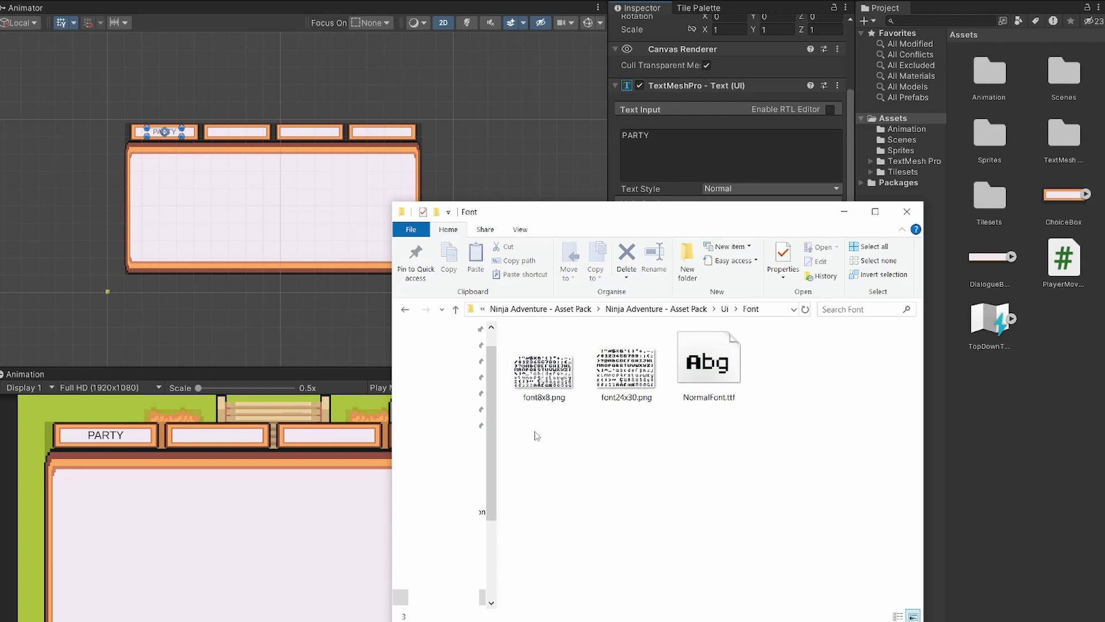
{"action": "left_click_drag", "start_coordinate": [536, 435], "coordinate": [661, 328]}
{"action": "left_click", "coordinate": [684, 440]}
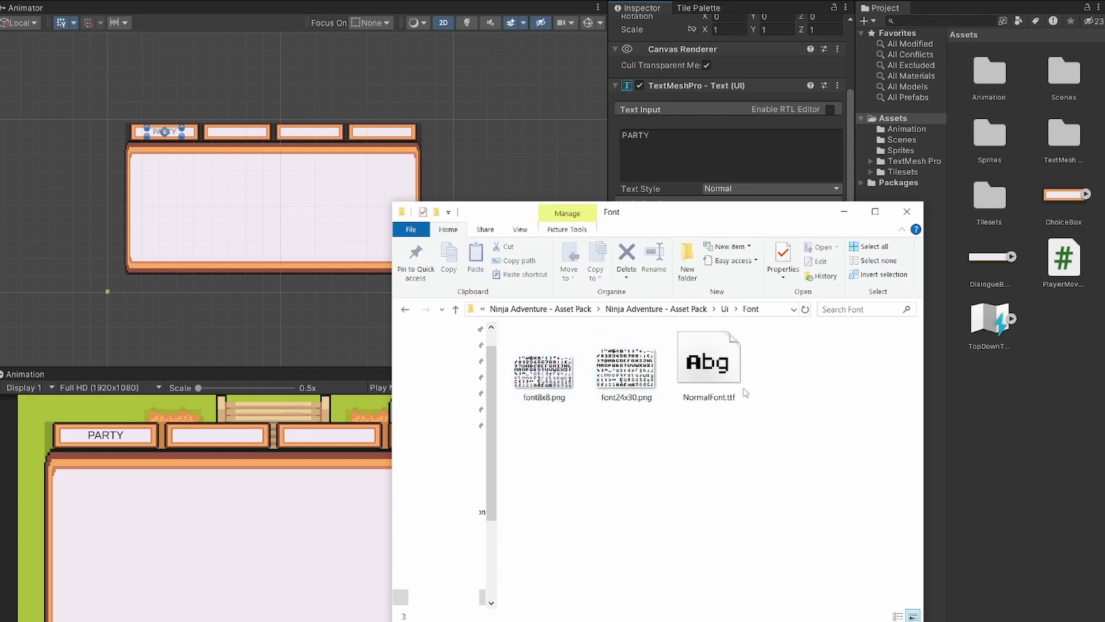
{"action": "left_click", "coordinate": [713, 380]}
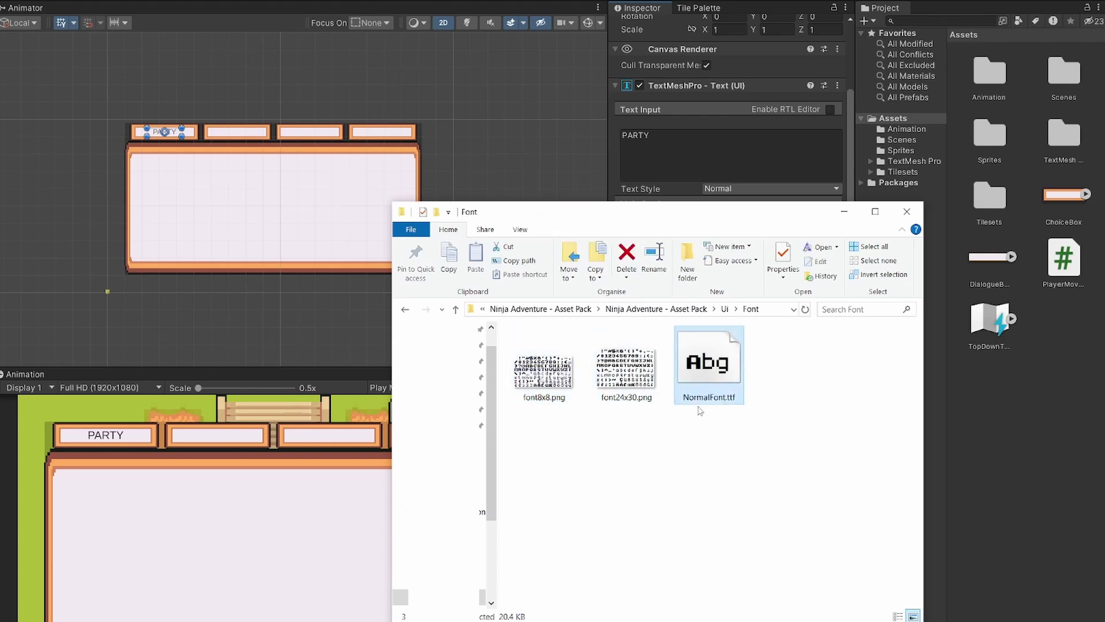
{"action": "left_click_drag", "start_coordinate": [701, 370], "coordinate": [1062, 333]}
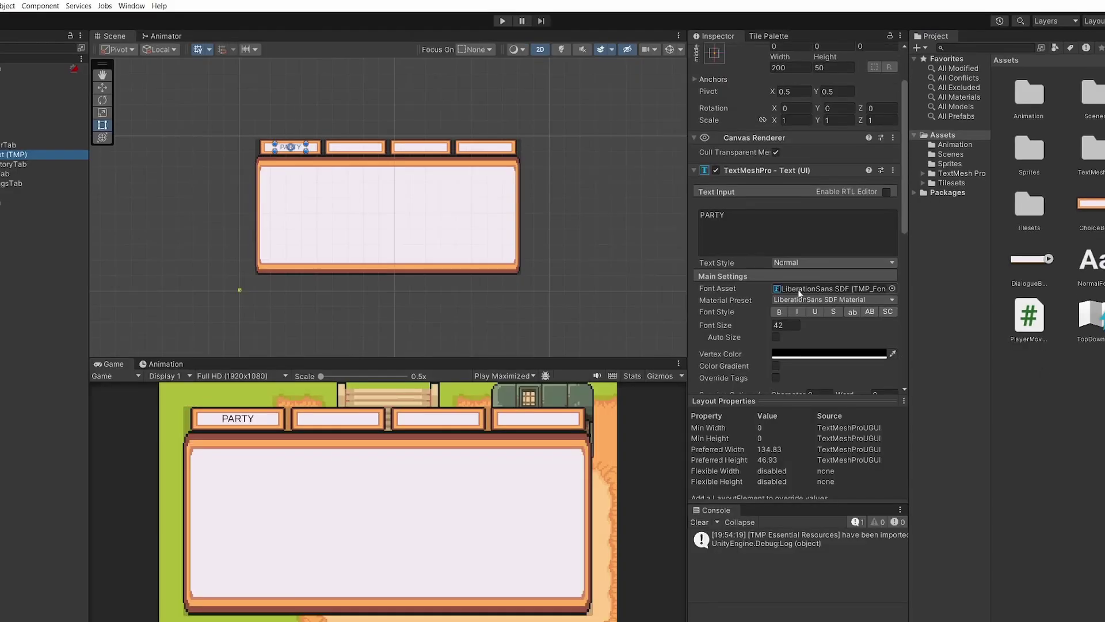
Try dropping NormalFont into the label's Font Asset field, then bring up Window > TextMeshPro.
{"action": "left_click_drag", "start_coordinate": [1098, 266], "coordinate": [804, 225]}
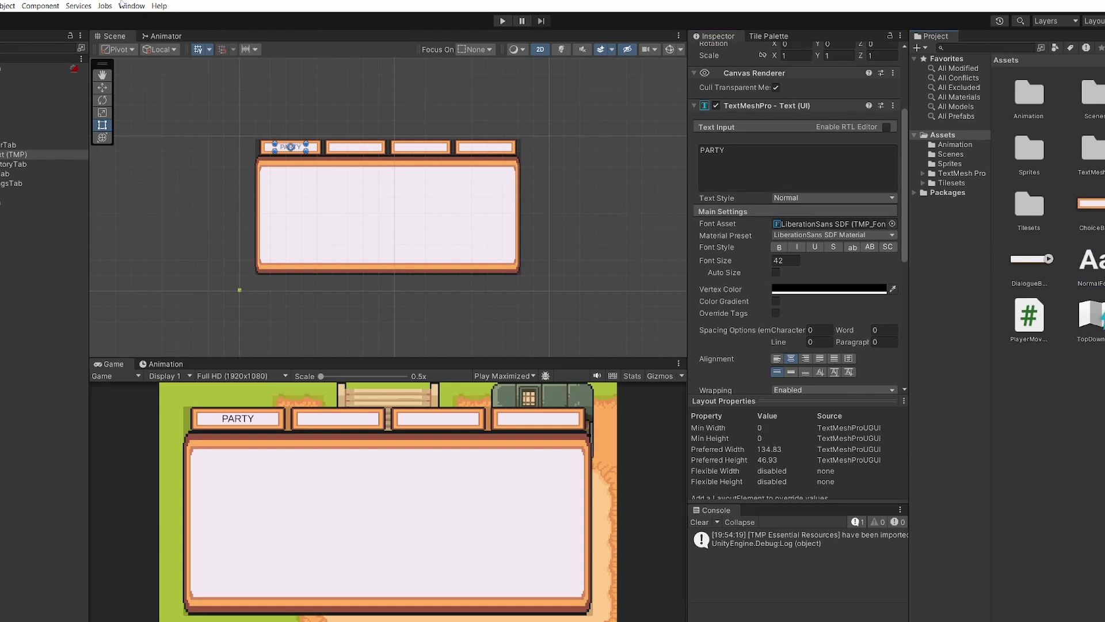
{"action": "left_click", "coordinate": [123, 6]}
{"action": "mouse_move", "coordinate": [178, 144]}
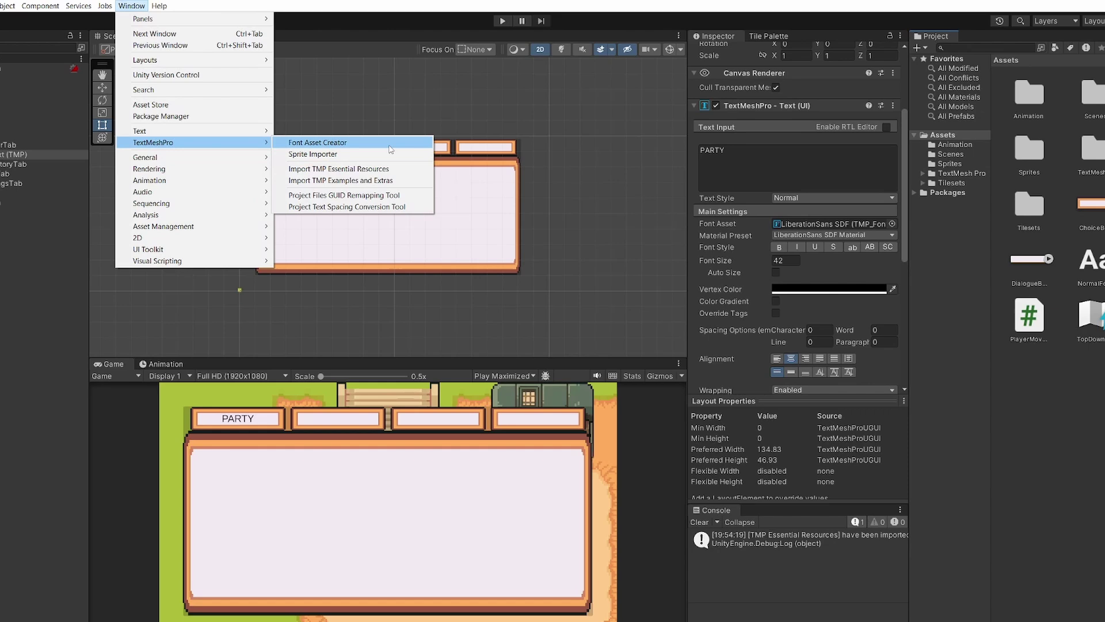
In Font Asset Creator, generate an atlas from NormalFont and save it as NormalFont SDF.
{"action": "left_click", "coordinate": [357, 144]}
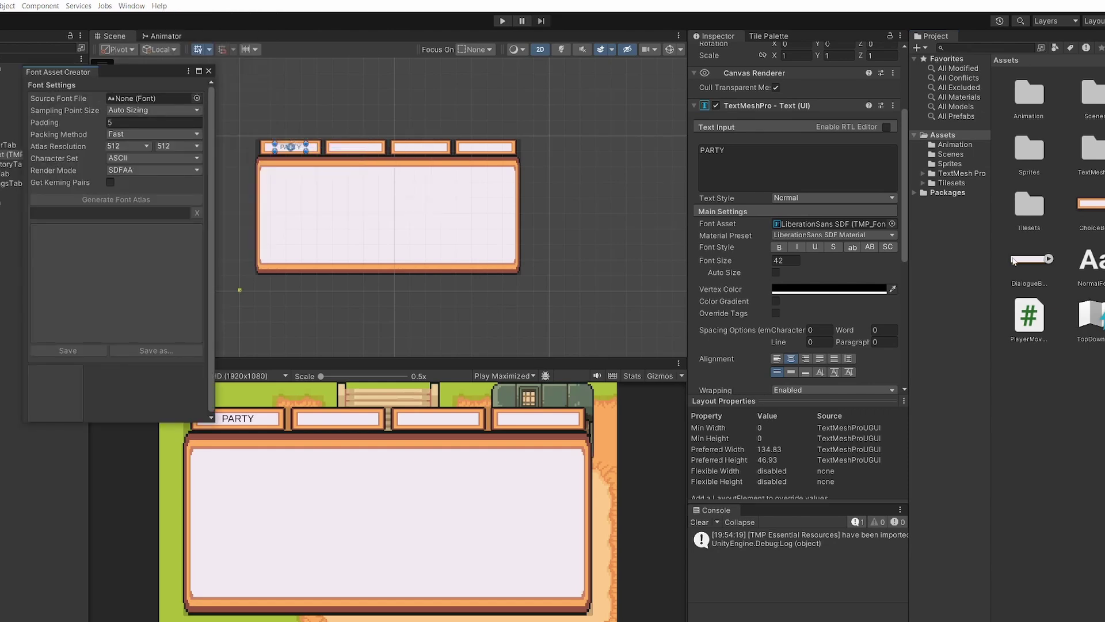
{"action": "left_click_drag", "start_coordinate": [1089, 262], "coordinate": [126, 98]}
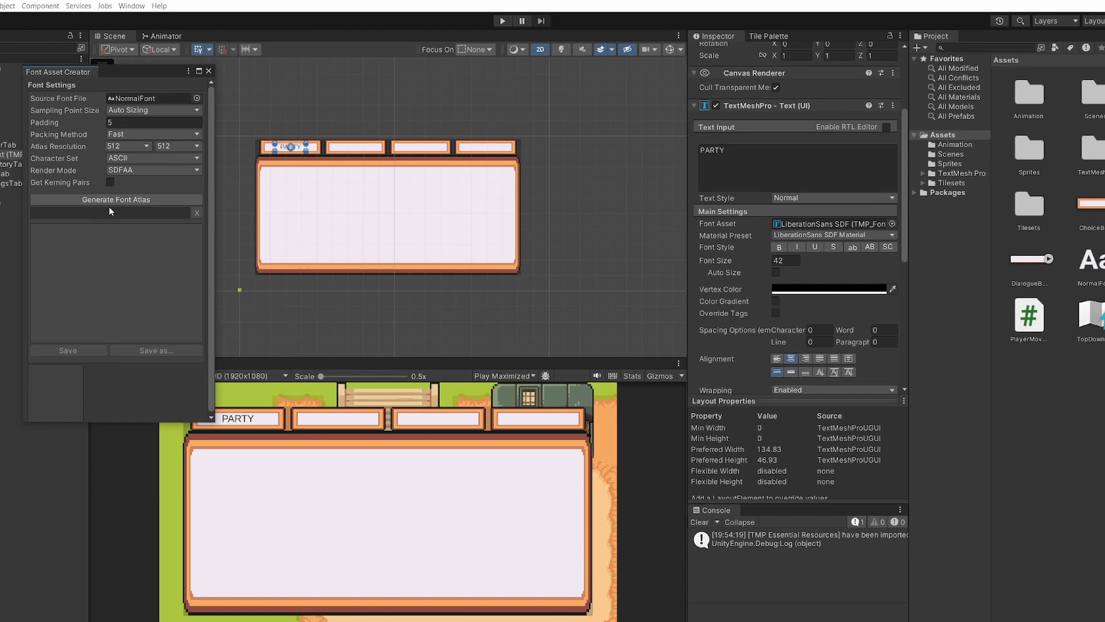
{"action": "left_click", "coordinate": [91, 200]}
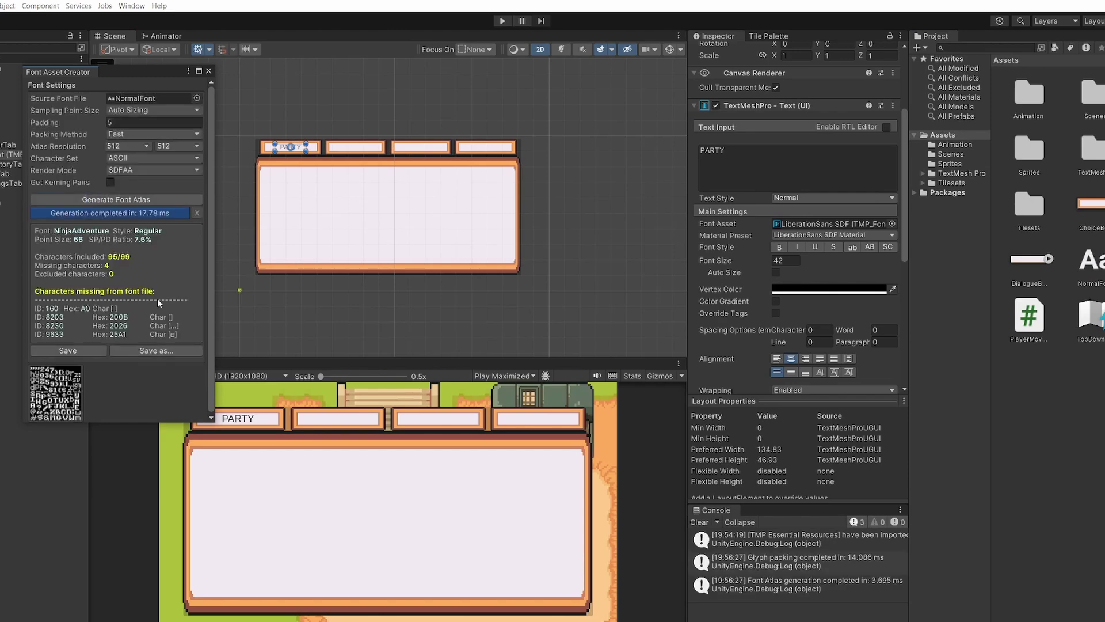
{"action": "left_click", "coordinate": [68, 350]}
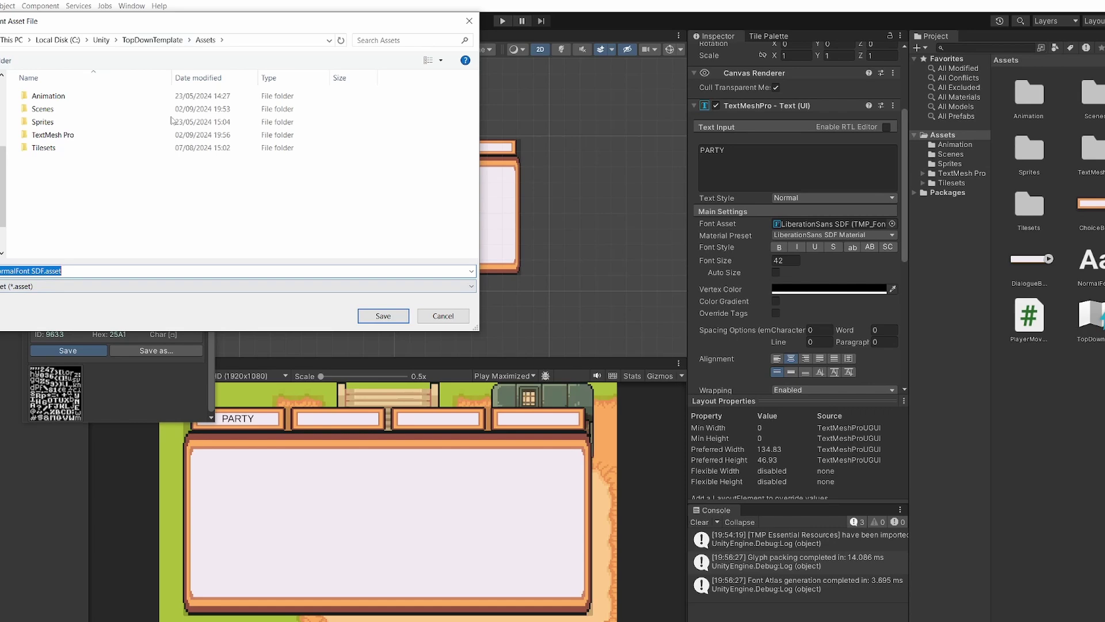
Save NormalFont SDF.asset, assign it to the PARTY label, and set Middle then Bottom alignment.
{"action": "left_click", "coordinate": [383, 315]}
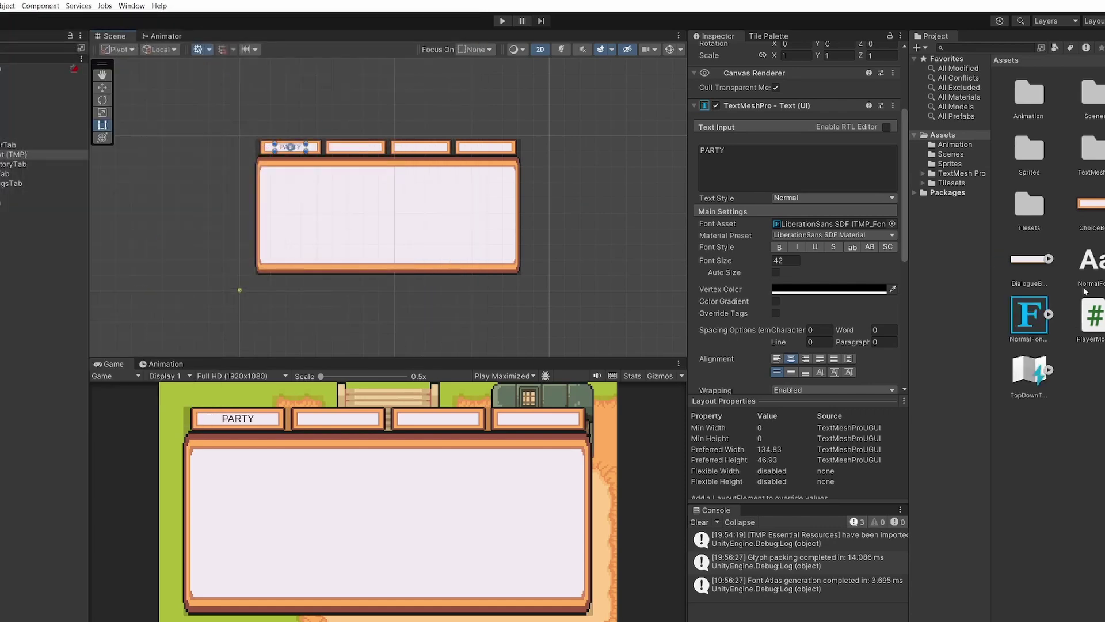
{"action": "left_click_drag", "start_coordinate": [1028, 322], "coordinate": [797, 226]}
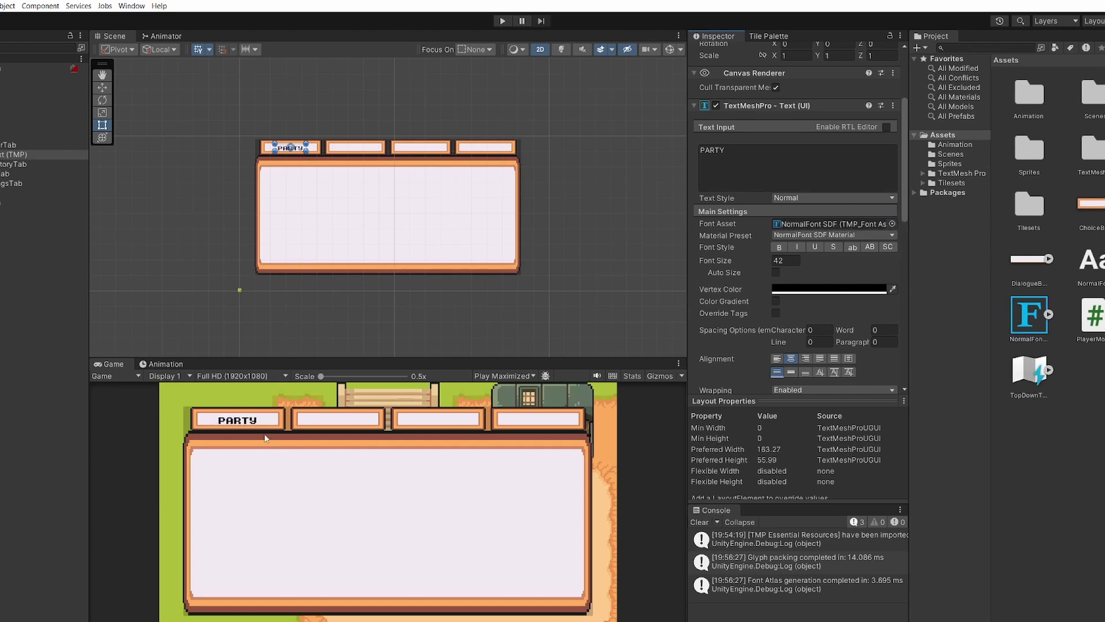
{"action": "left_click", "coordinate": [790, 372]}
{"action": "left_click", "coordinate": [805, 373]}
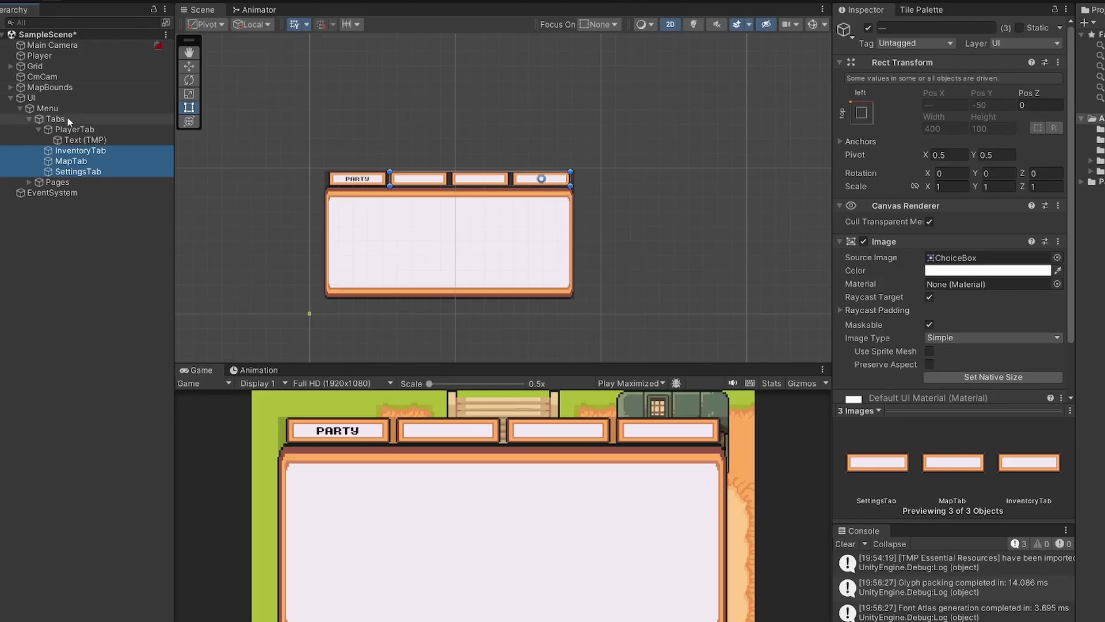
Delete the old InventoryTab, MapTab and SettingsTab objects.
{"action": "left_click", "coordinate": [72, 129]}
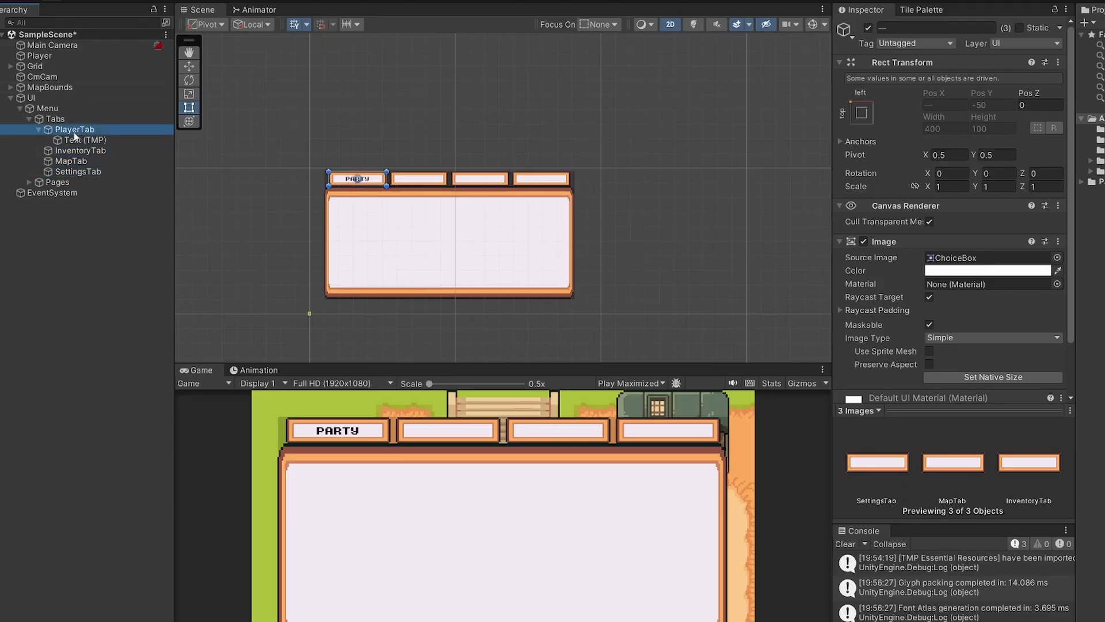
{"action": "left_click", "coordinate": [39, 130]}
{"action": "left_click", "coordinate": [39, 130]}
{"action": "left_click", "coordinate": [85, 152]}
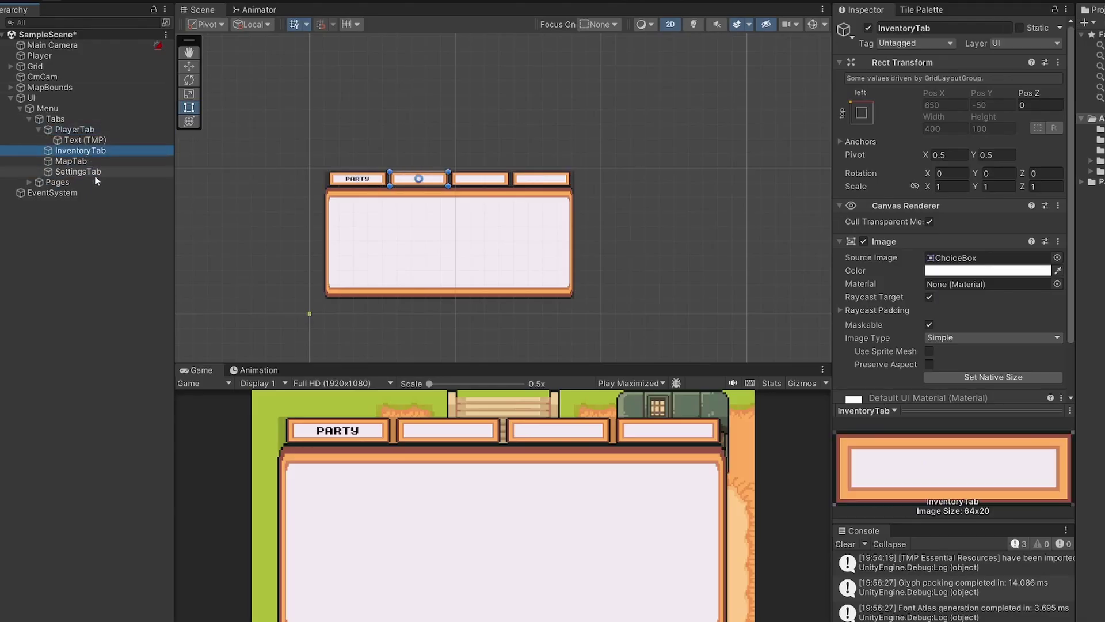
{"action": "left_click", "coordinate": [77, 171], "text": "shift"}
{"action": "key", "text": "Delete"}
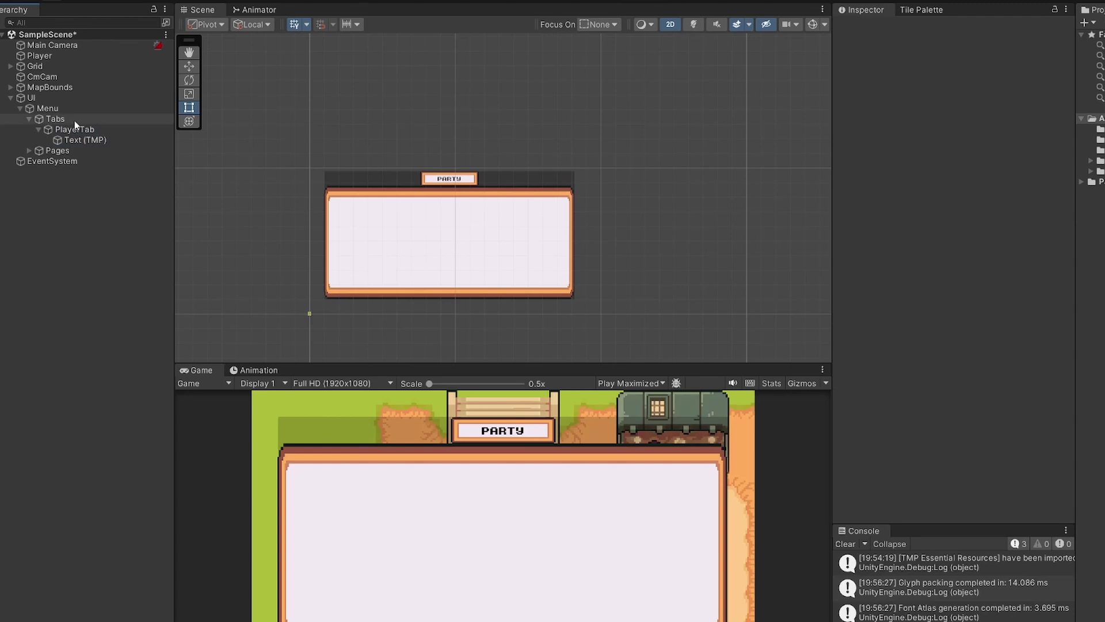
Duplicate PlayerTab three times and rename the copies InventoryTab, MapTab and SettingsTab.
{"action": "left_click", "coordinate": [74, 130]}
{"action": "left_click", "coordinate": [39, 132]}
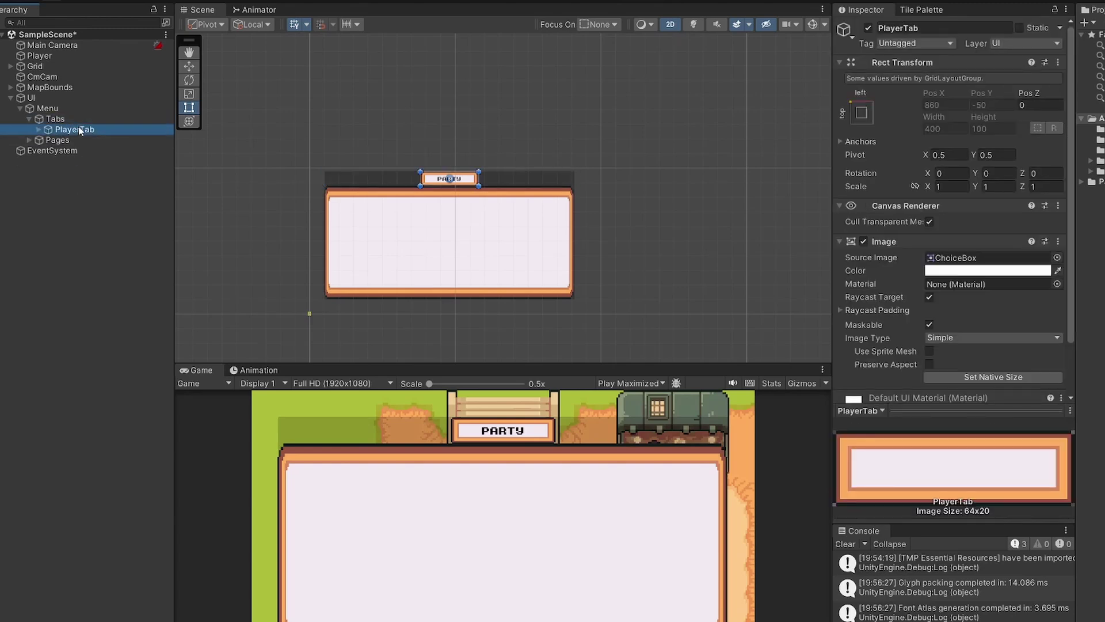
{"action": "key", "text": "ctrl+d"}
{"action": "key", "text": "ctrl+d"}
{"action": "key", "text": "ctrl+d"}
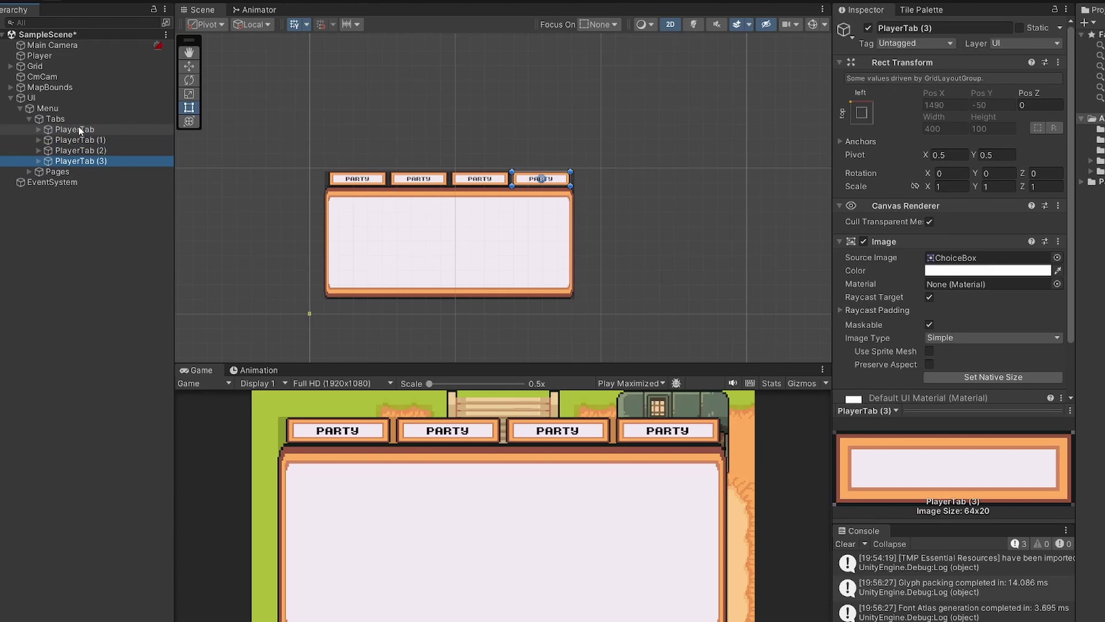
{"action": "left_click", "coordinate": [74, 141]}
{"action": "left_click", "coordinate": [935, 27]}
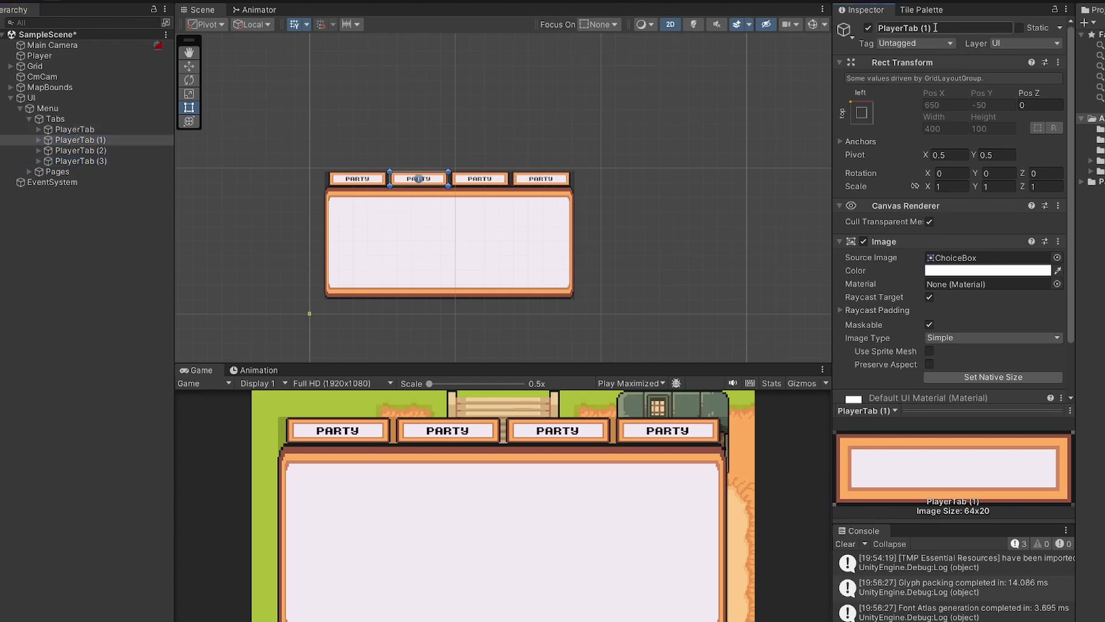
{"action": "left_click", "coordinate": [935, 27]}
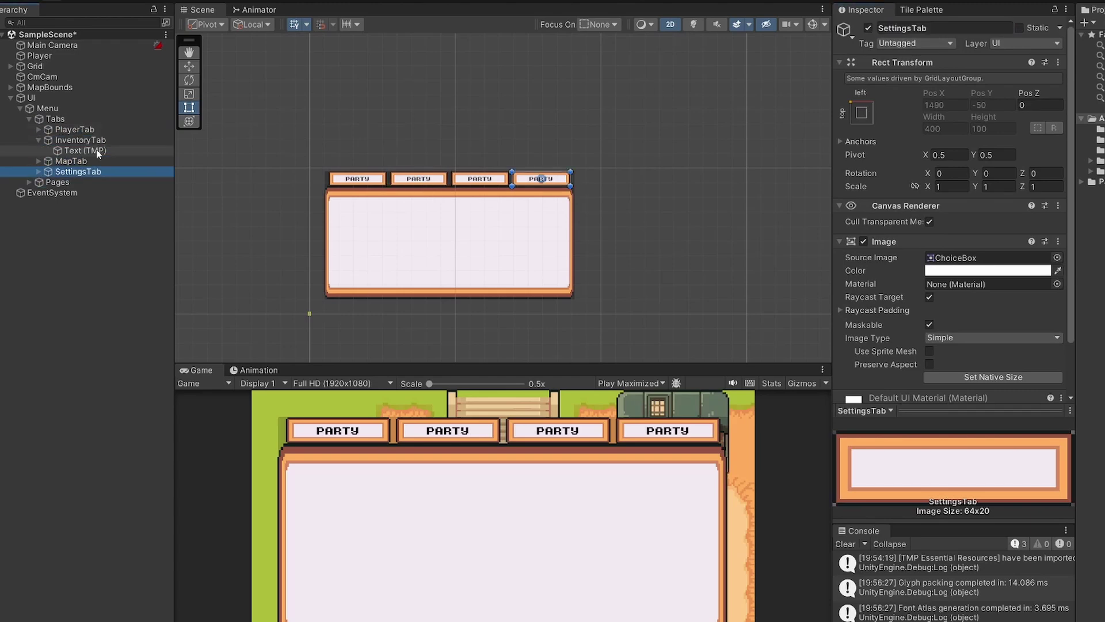
{"action": "left_click", "coordinate": [85, 150]}
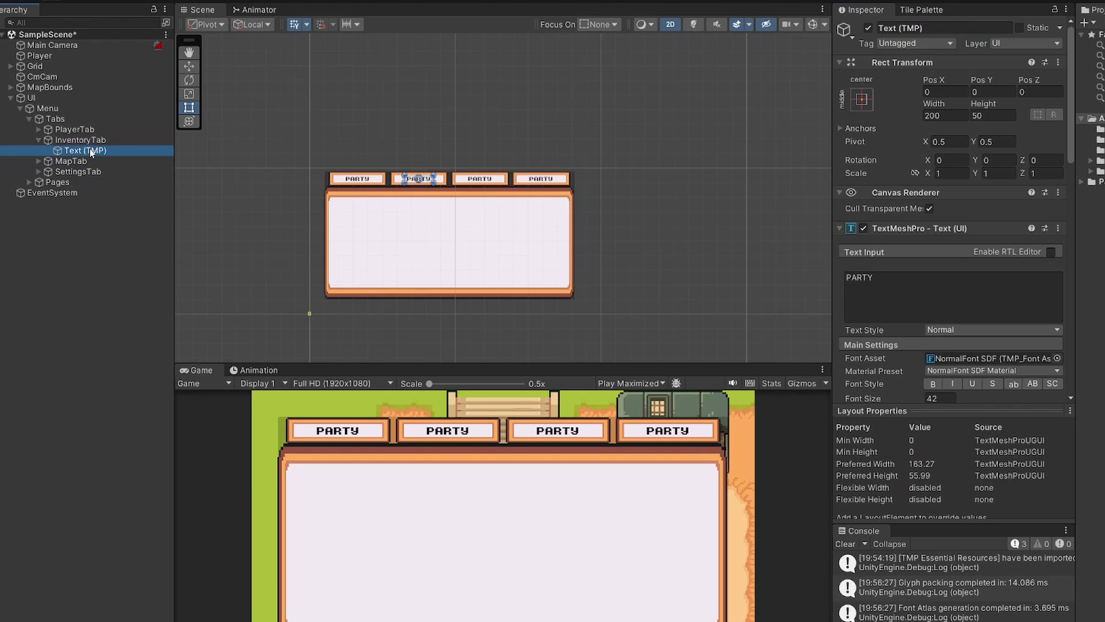
{"action": "left_click", "coordinate": [74, 129]}
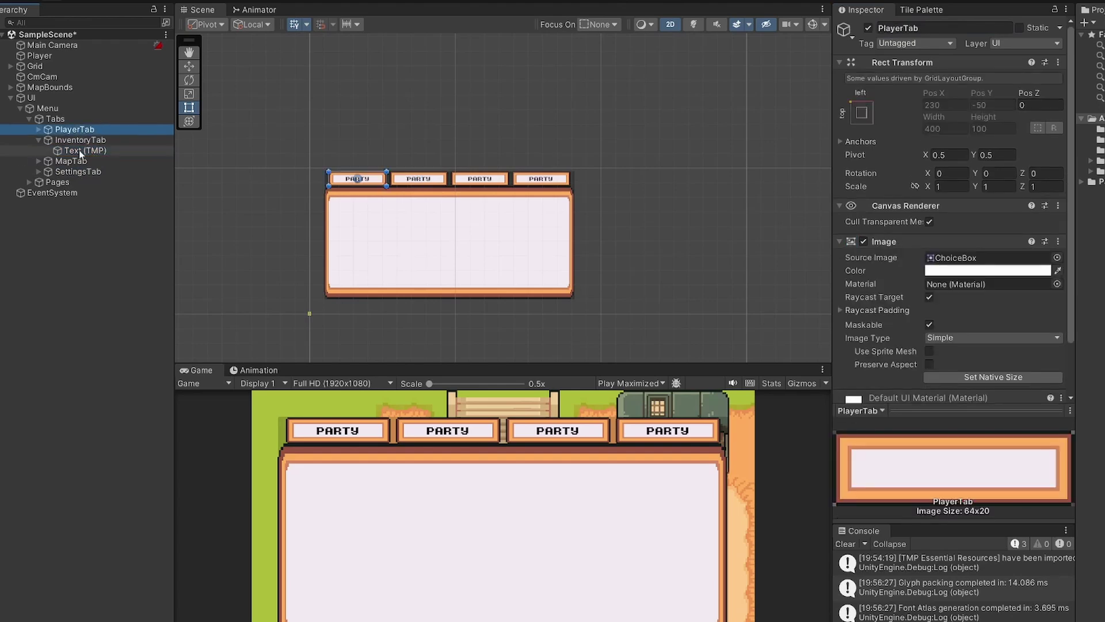
Relabel the Inventory tab's text to INVENTORY and widen its label box to fit one line.
{"action": "left_click", "coordinate": [78, 149]}
{"action": "left_click", "coordinate": [912, 297]}
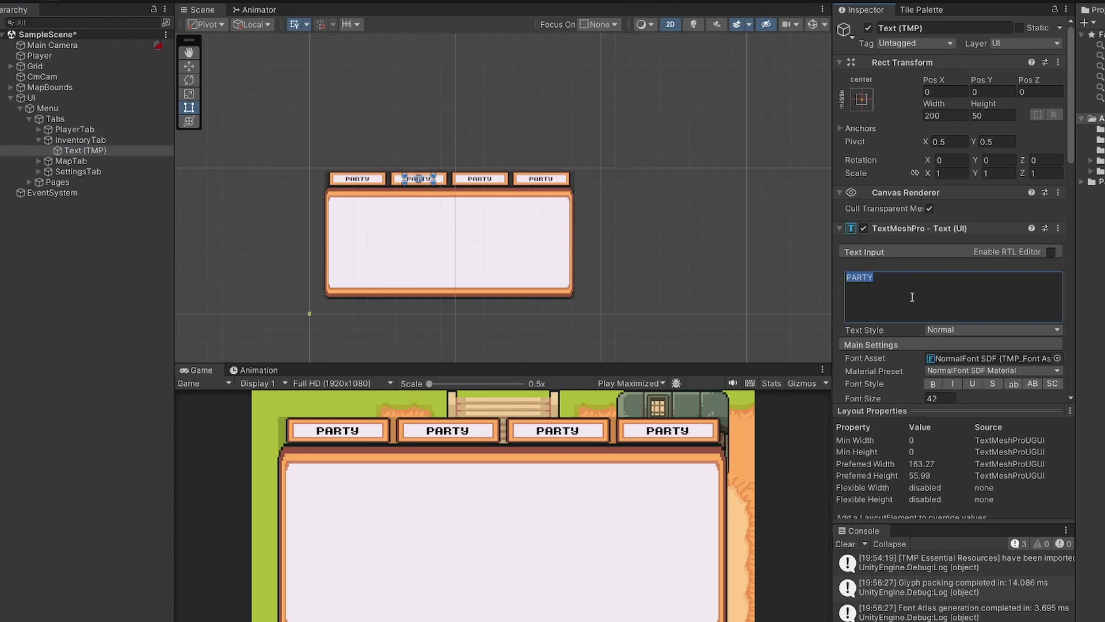
{"action": "type", "text": "Inven"}
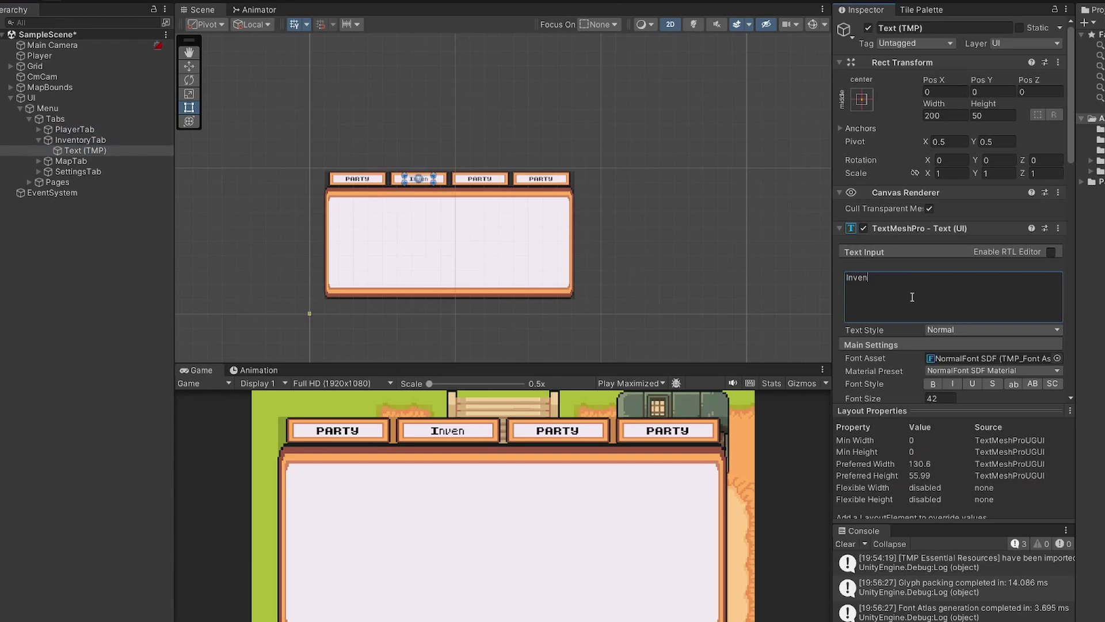
{"action": "key", "text": "BackSpace"}
{"action": "key", "text": "BackSpace"}
{"action": "key", "text": "BackSpace"}
{"action": "type", "text": "NVENTORY"}
{"action": "scroll", "coordinate": [912, 297], "scroll_direction": "down", "scroll_amount": 1}
{"action": "scroll", "coordinate": [405, 178], "scroll_direction": "up", "scroll_amount": 5}
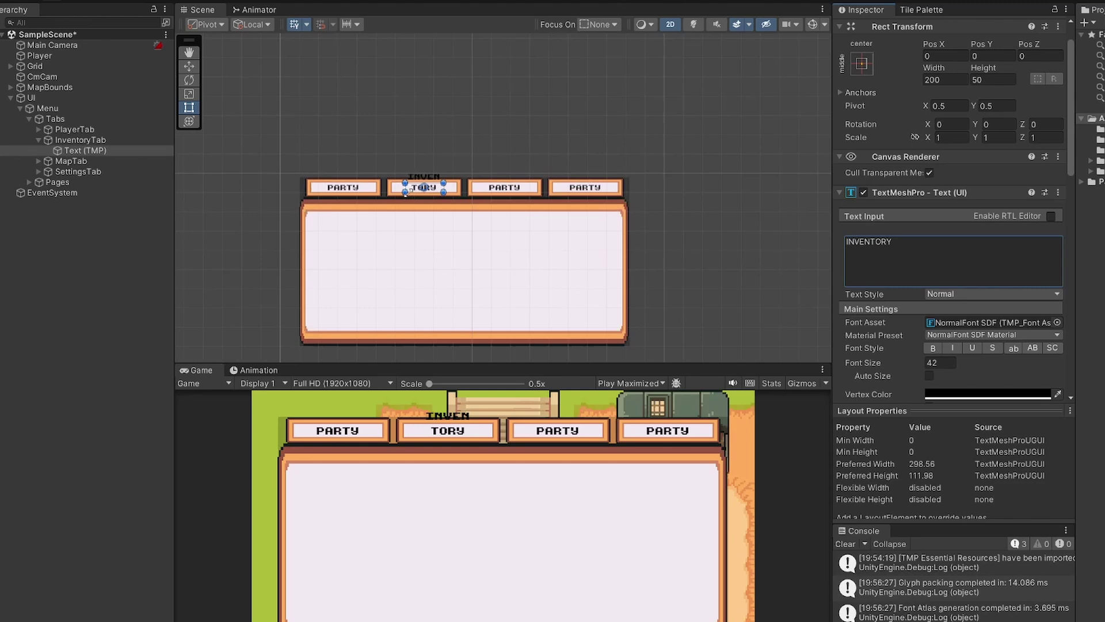
{"action": "left_click_drag", "start_coordinate": [404, 186], "coordinate": [376, 186]}
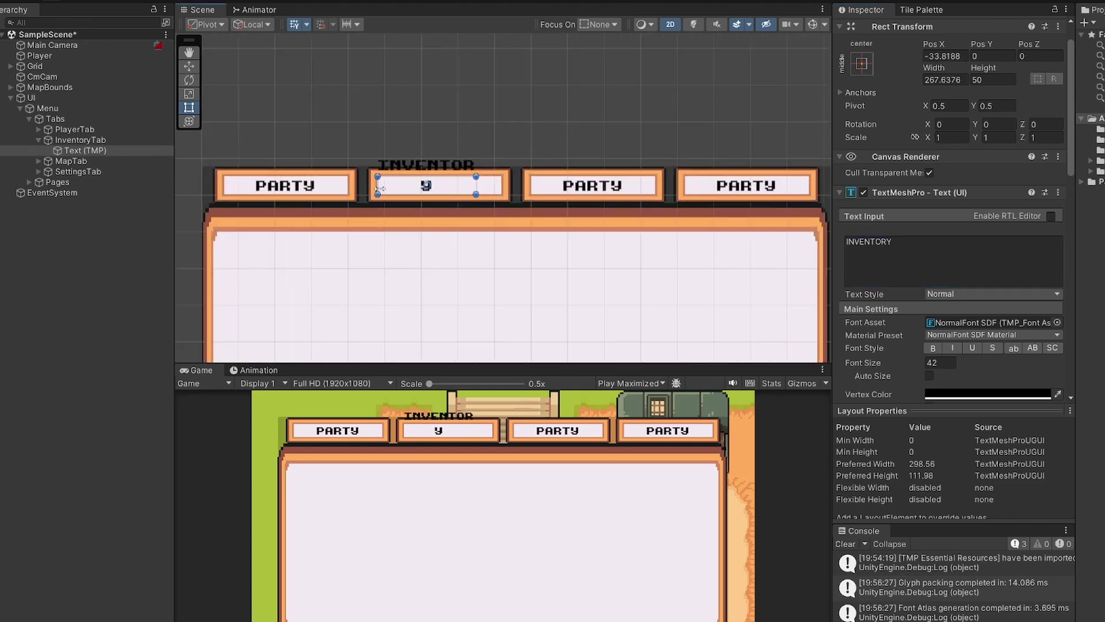
{"action": "left_click_drag", "start_coordinate": [476, 194], "coordinate": [501, 194]}
Relabel the Map tab's text to MAP.
{"action": "left_click", "coordinate": [38, 161]}
{"action": "left_click", "coordinate": [86, 172]}
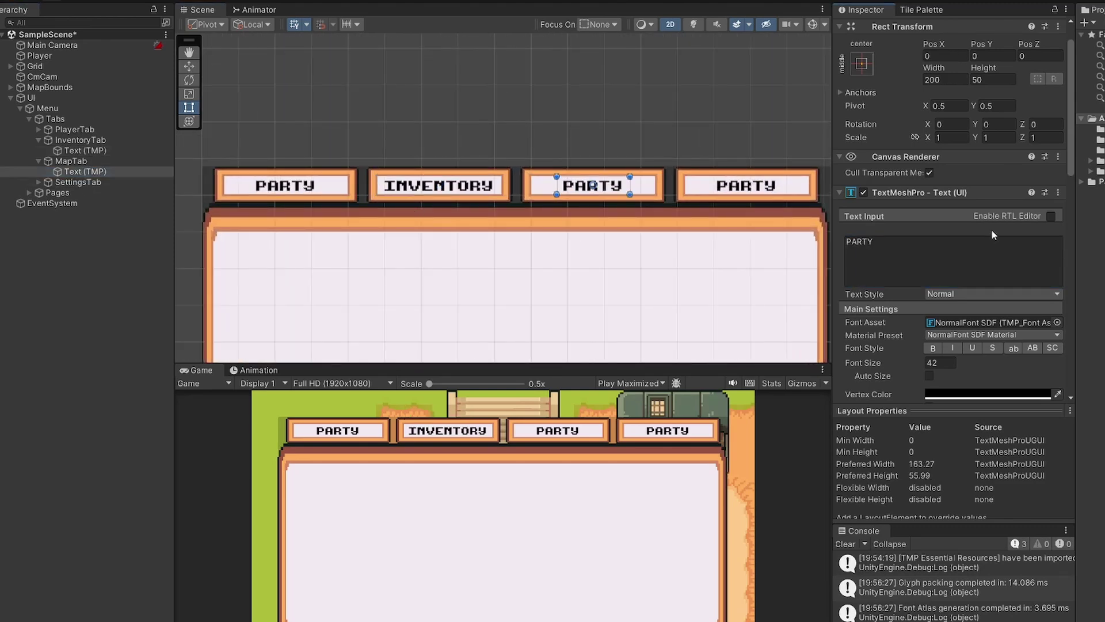
{"action": "left_click", "coordinate": [978, 239]}
{"action": "type", "text": "map"}
{"action": "key", "text": "BackSpace"}
{"action": "key", "text": "BackSpace"}
{"action": "key", "text": "BackSpace"}
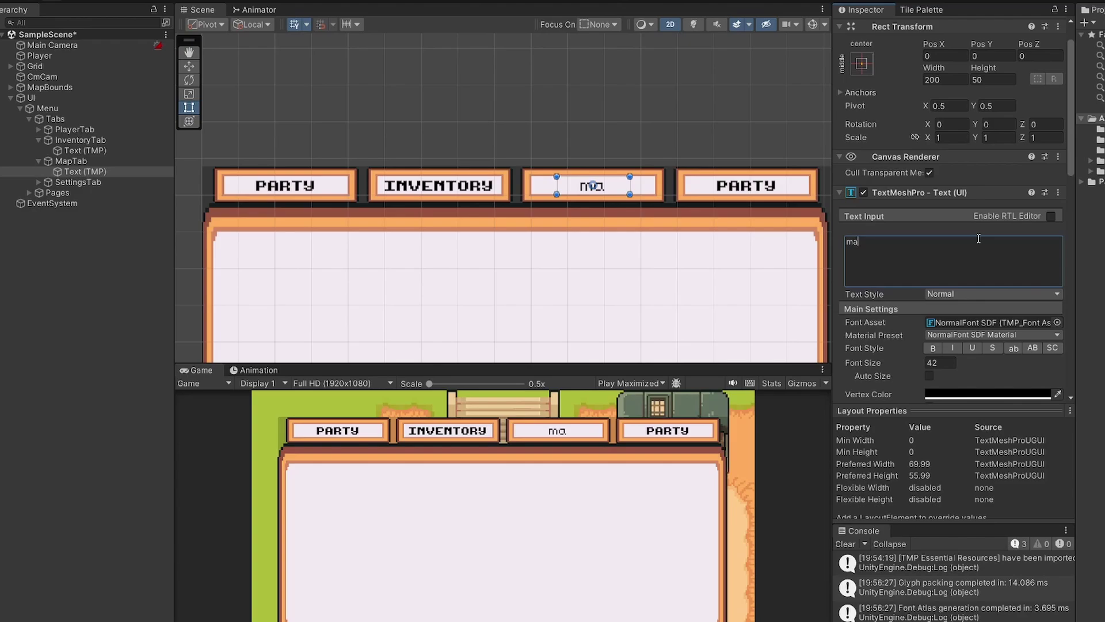
{"action": "type", "text": "MAP"}
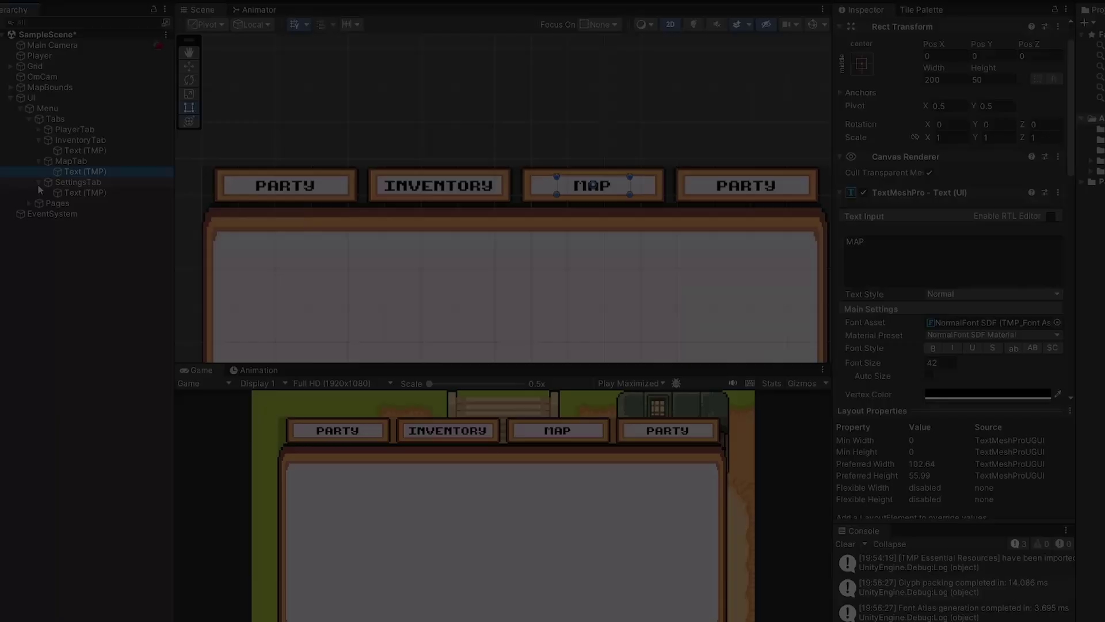
Relabel the Settings tab's text to SETTINGS, widening and re-centring its label box.
{"action": "left_click", "coordinate": [38, 182]}
{"action": "left_click", "coordinate": [68, 192]}
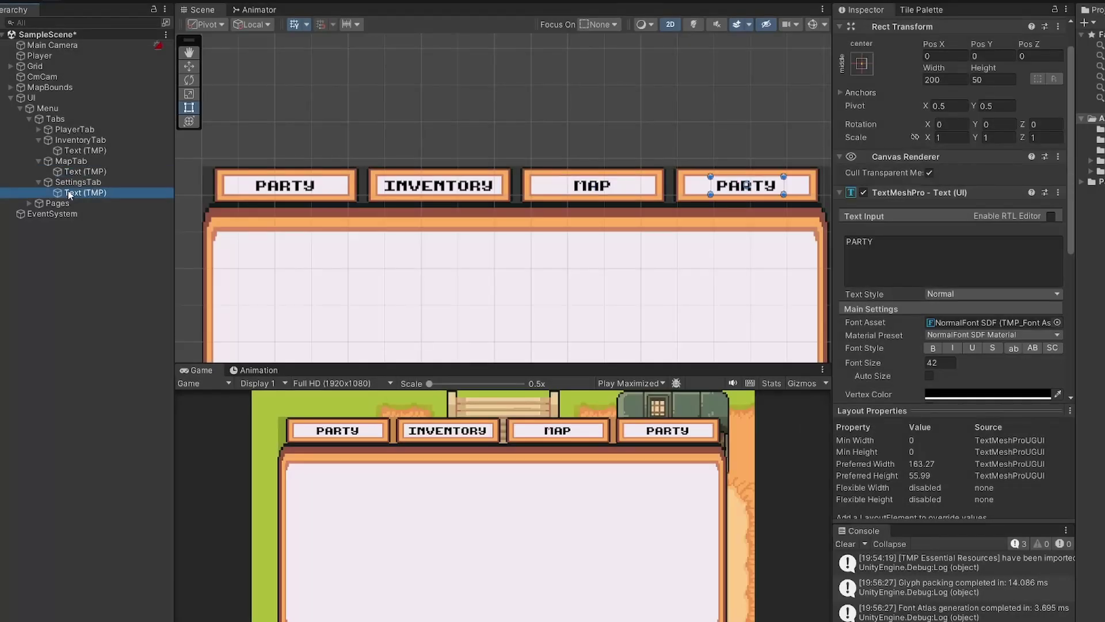
{"action": "left_click", "coordinate": [961, 242]}
{"action": "type", "text": "SETTINGS"}
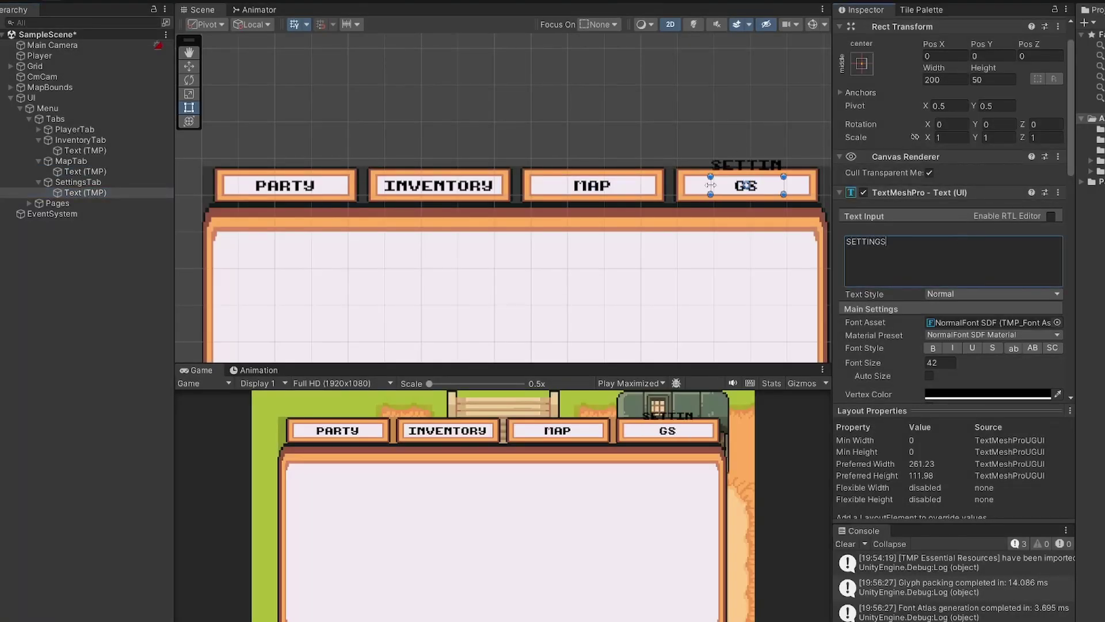
{"action": "left_click_drag", "start_coordinate": [709, 185], "coordinate": [686, 186]}
{"action": "left_click_drag", "start_coordinate": [782, 185], "coordinate": [808, 185]}
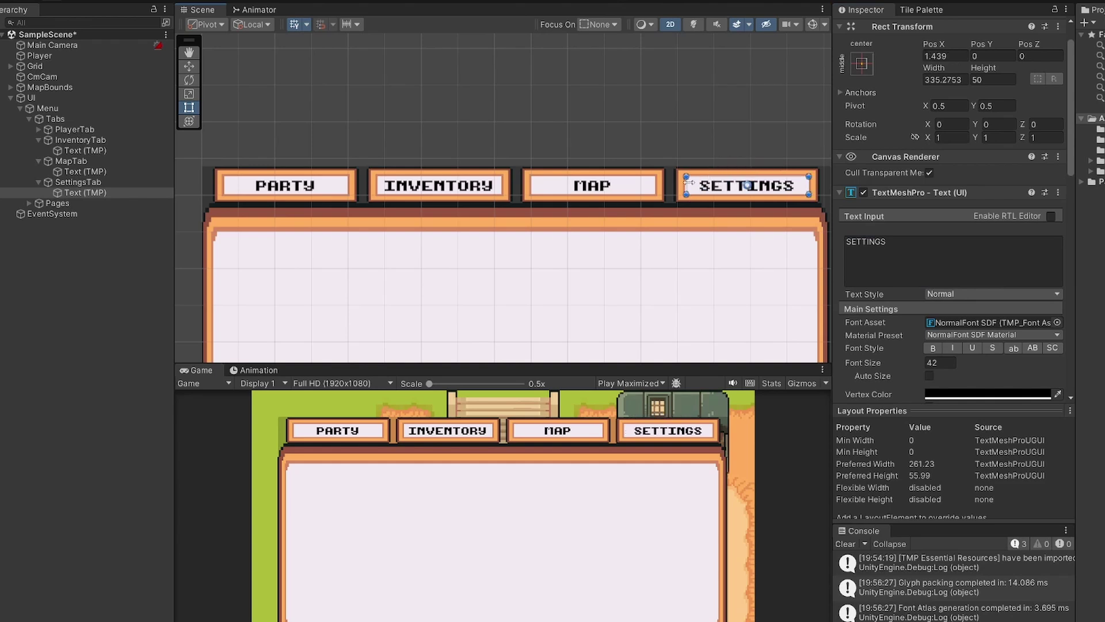
{"action": "left_click_drag", "start_coordinate": [686, 183], "coordinate": [684, 183]}
Collapse the Tabs group and select the Menu object to view its Rect Transform and Image.
{"action": "scroll", "coordinate": [650, 110], "scroll_direction": "down", "scroll_amount": 2}
{"action": "left_click", "coordinate": [647, 100]}
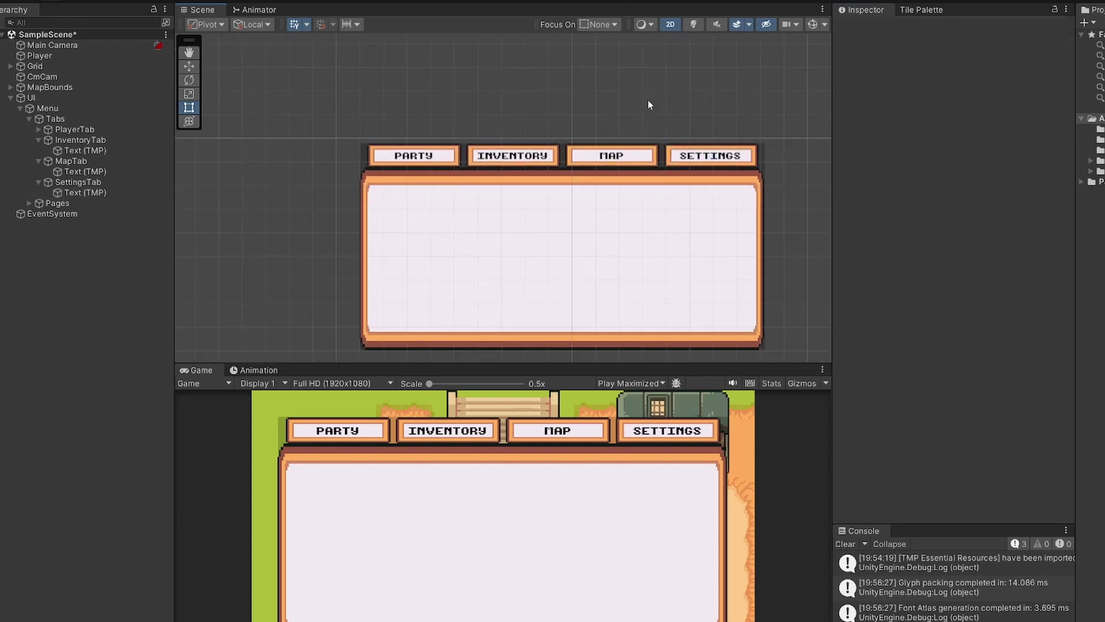
{"action": "left_click", "coordinate": [29, 119]}
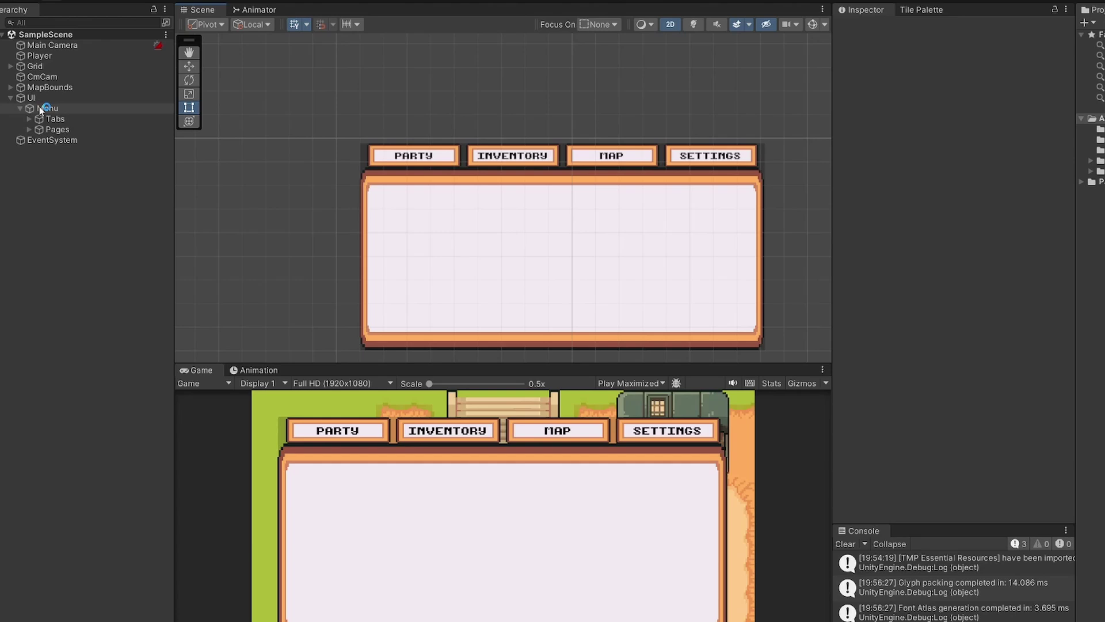
{"action": "left_click", "coordinate": [40, 108]}
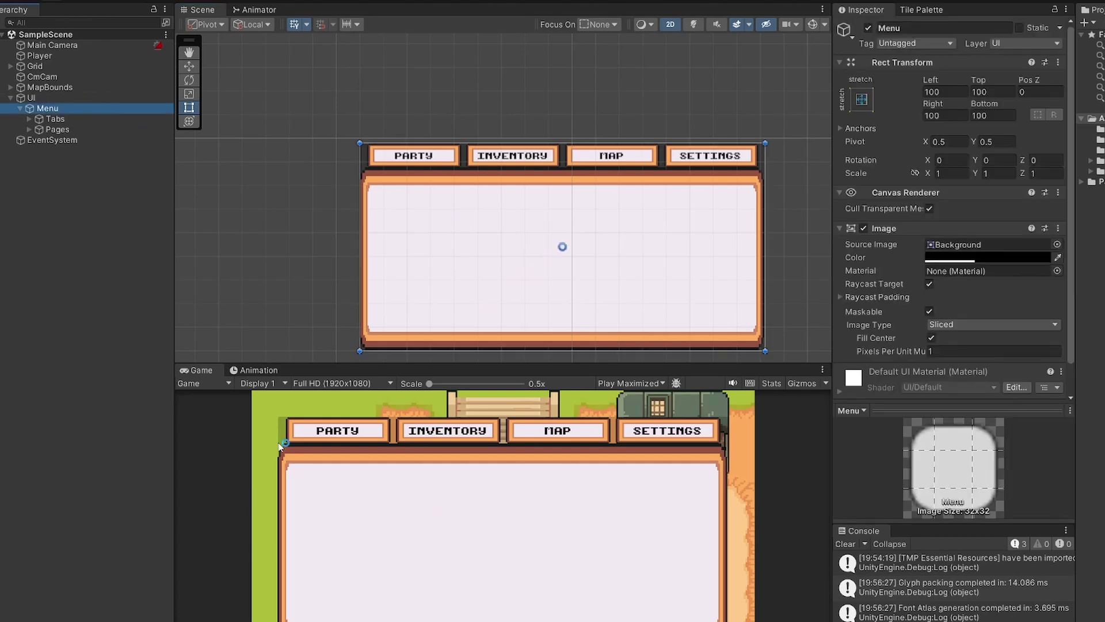
Toggle the Menu panel's active checkbox off and on twice to test hiding it.
{"action": "left_click", "coordinate": [868, 29]}
{"action": "left_click", "coordinate": [868, 29]}
{"action": "left_click", "coordinate": [868, 29]}
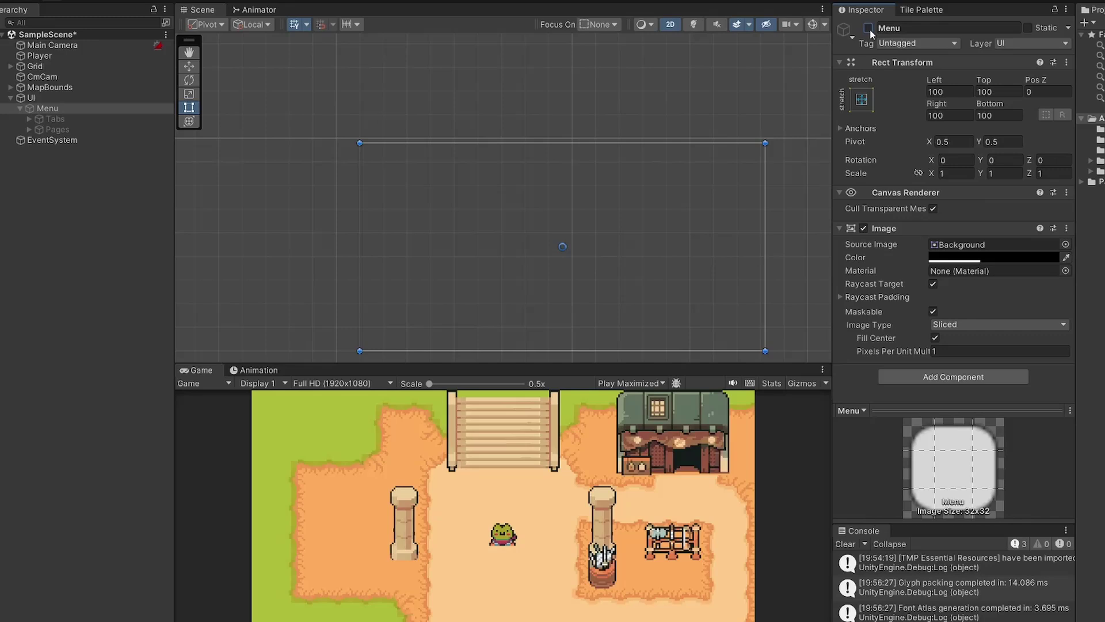
{"action": "left_click", "coordinate": [867, 28]}
Add a new script named MenuController as a component on the UI canvas object.
{"action": "left_click", "coordinate": [34, 97]}
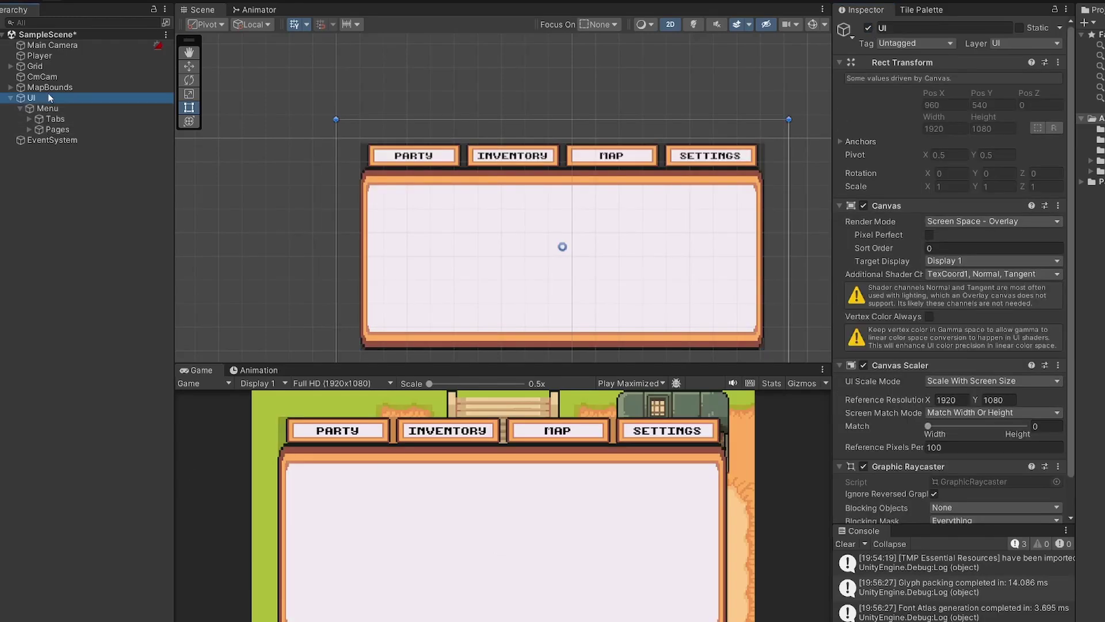
{"action": "scroll", "coordinate": [1039, 388], "scroll_direction": "down", "scroll_amount": 2}
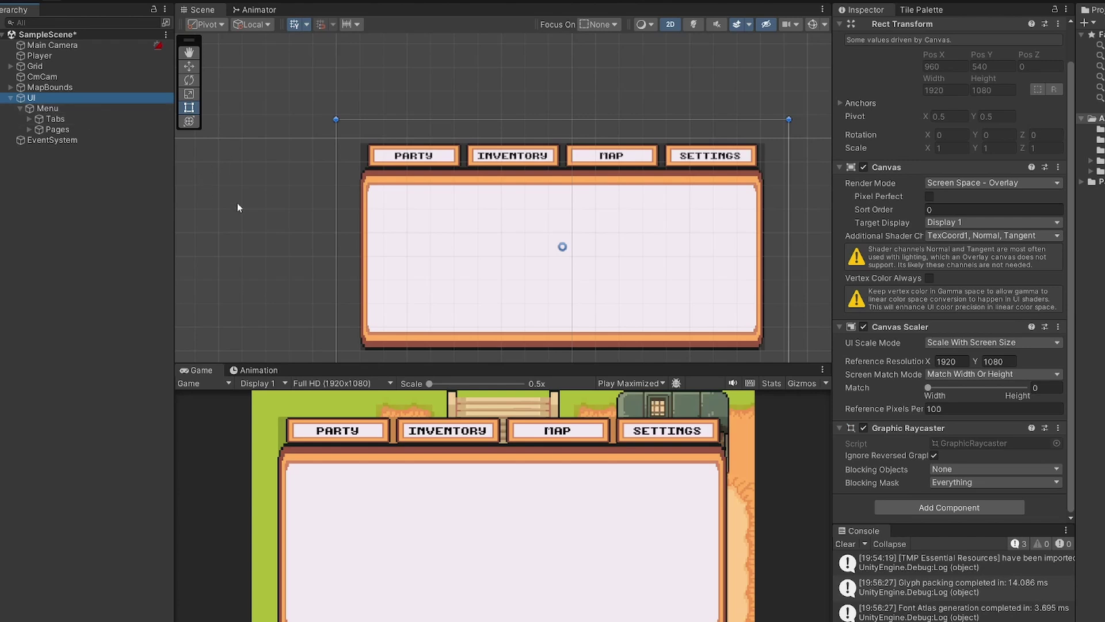
{"action": "left_click", "coordinate": [948, 507]}
{"action": "type", "text": "grid la"}
{"action": "left_click", "coordinate": [973, 525]}
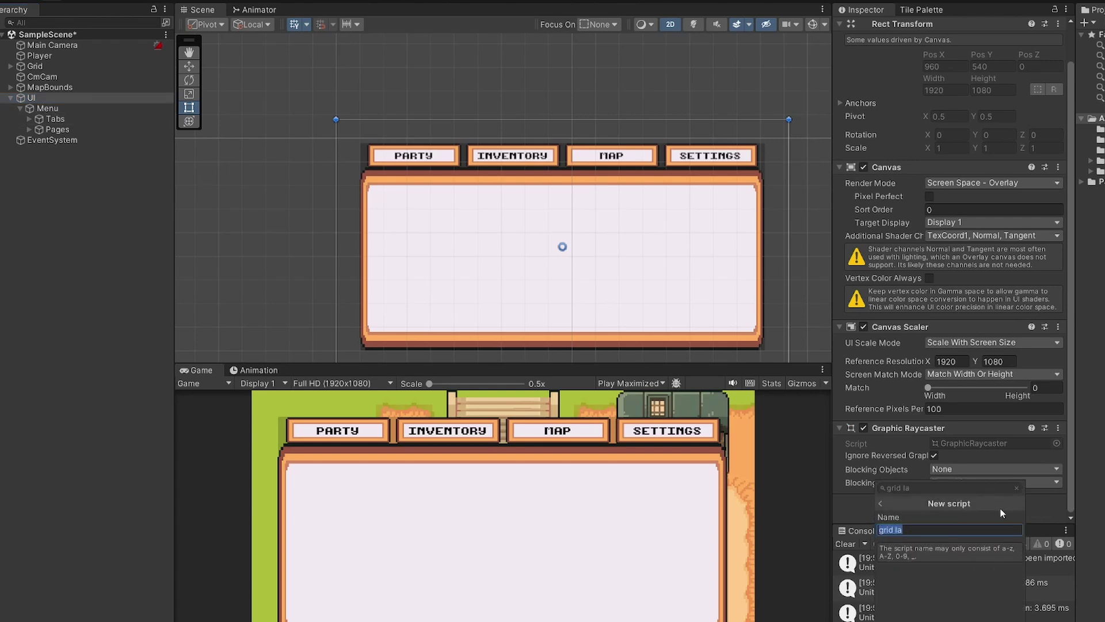
{"action": "type", "text": "MenuC"}
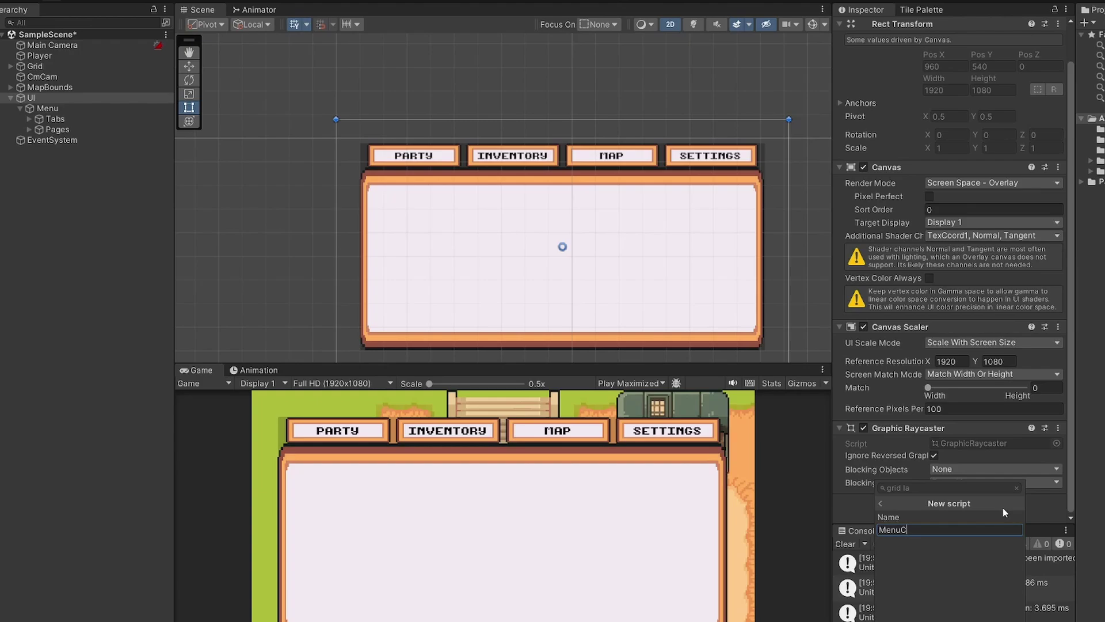
{"action": "type", "text": "ontroller"}
{"action": "key", "text": "Return"}
Open MenuController and add a public GameObject menuCanvas field, then save.
{"action": "double_click", "coordinate": [965, 482]}
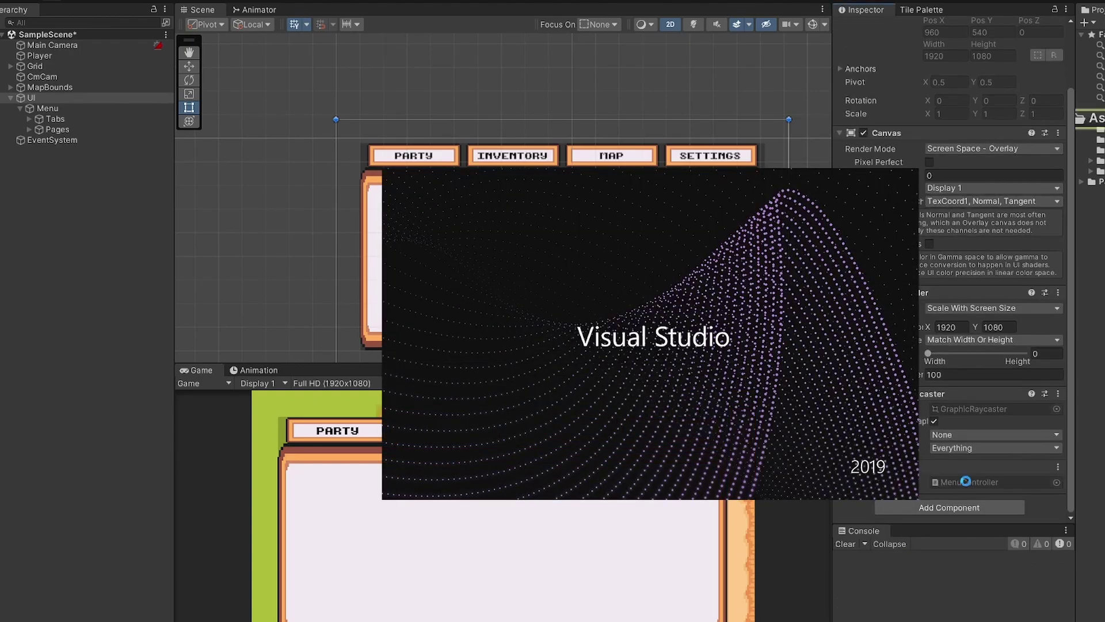
{"action": "key", "text": "Return"}
{"action": "type", "text": "pu"}
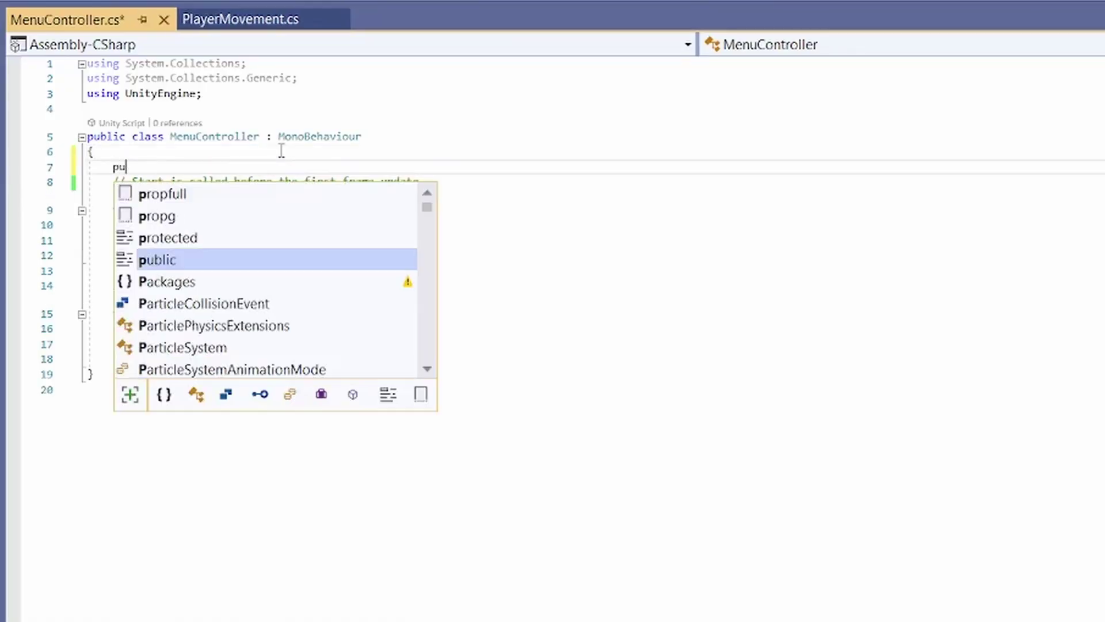
{"action": "type", "text": "blic GameObject"}
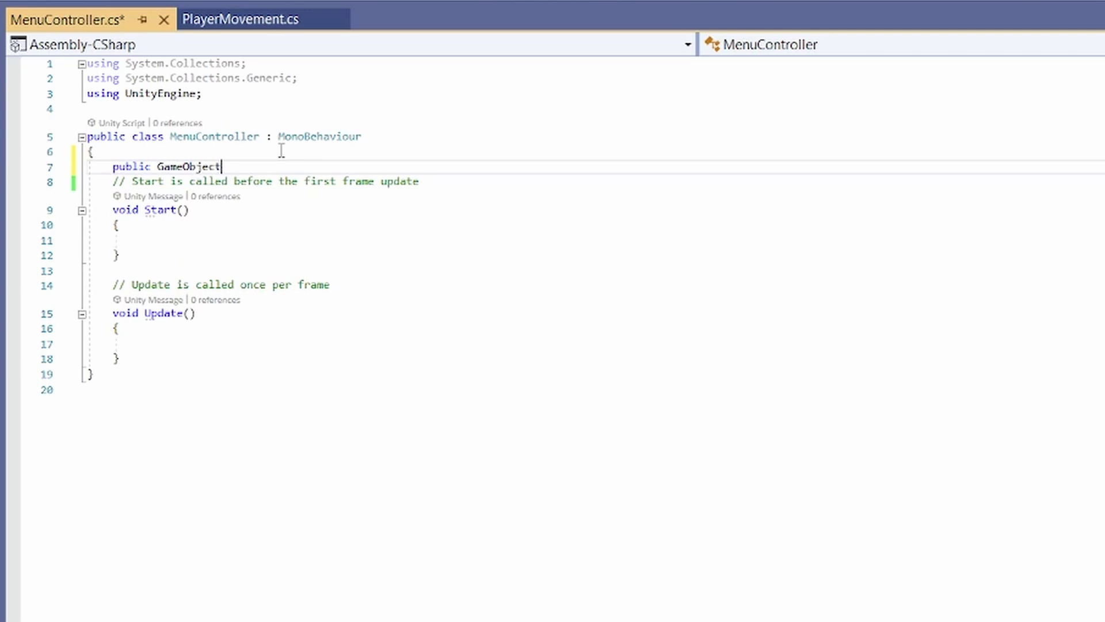
{"action": "type", "text": " menuCanvas;"}
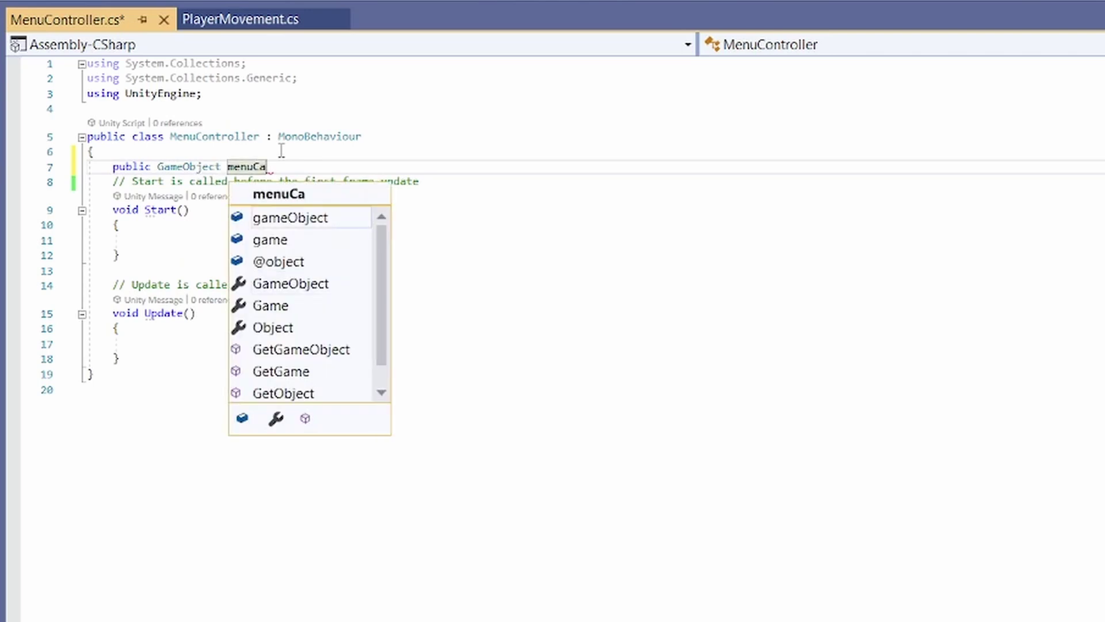
{"action": "key", "text": "ctrl+s"}
Hide the menu at startup with menuCanvas.SetActive(false); in Start.
{"action": "left_click", "coordinate": [172, 224]}
{"action": "left_click", "coordinate": [387, 239]}
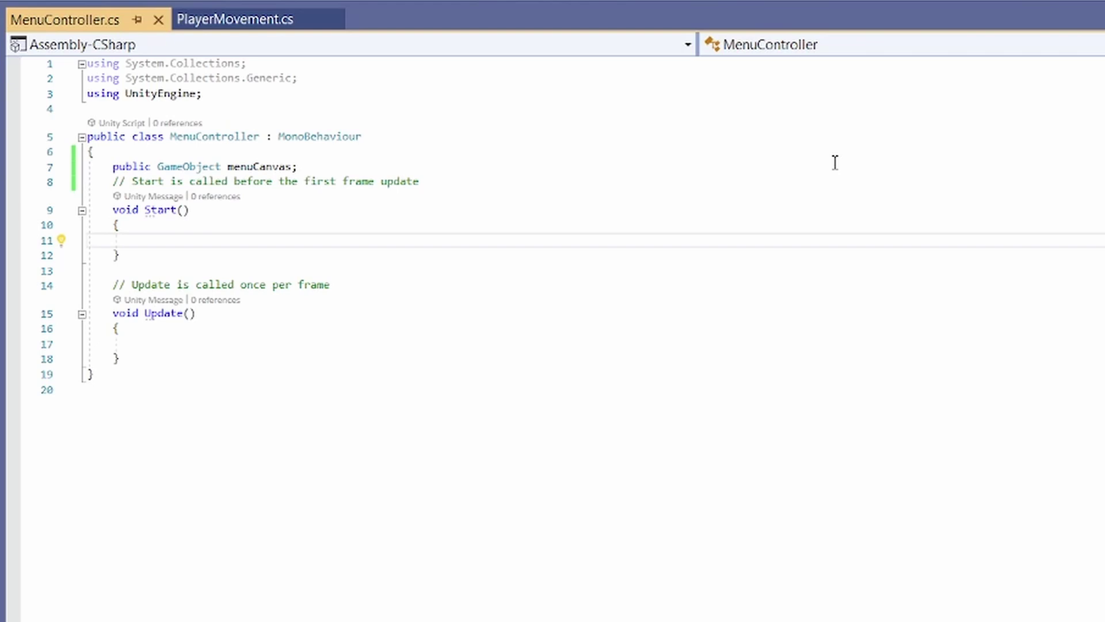
{"action": "type", "text": "menuCanvas."}
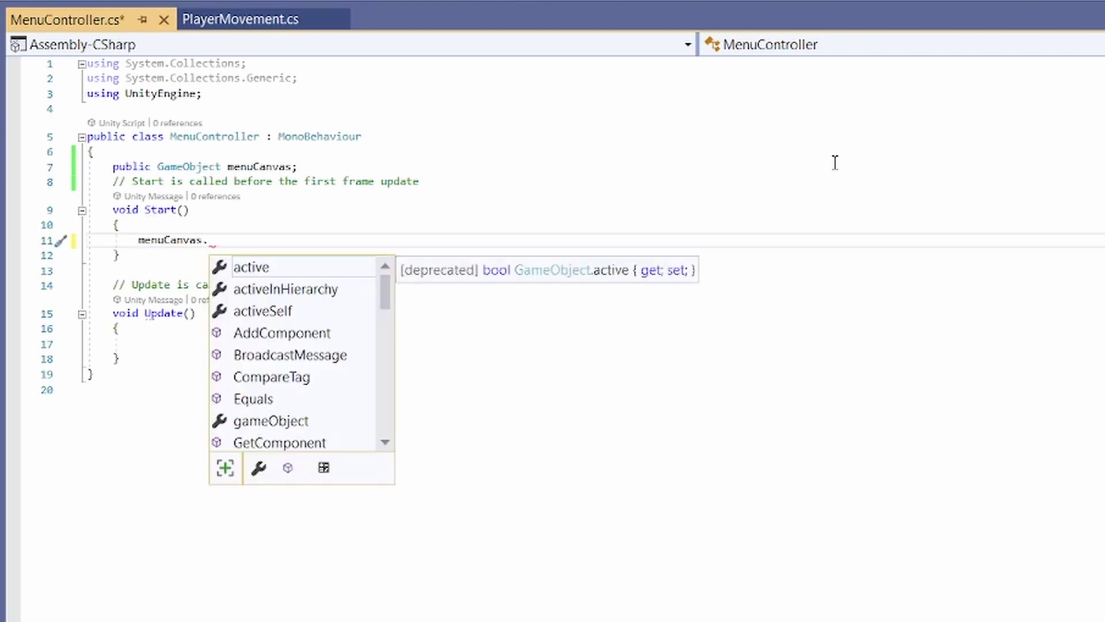
{"action": "type", "text": "Set"}
{"action": "key", "text": "Down"}
{"action": "key", "text": "Up"}
{"action": "key", "text": "Tab"}
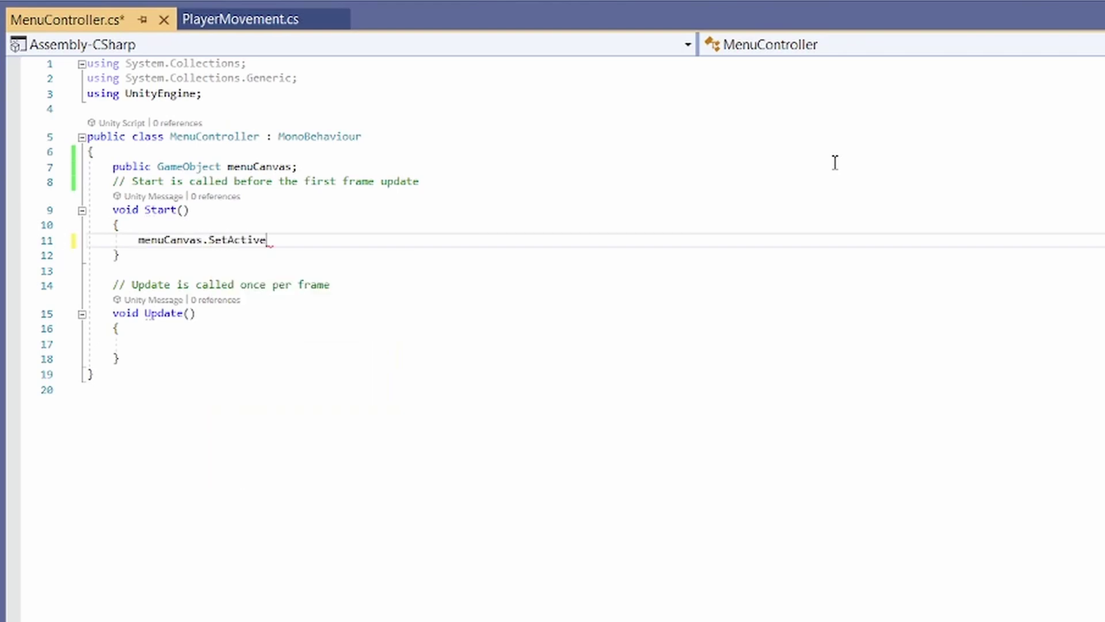
{"action": "type", "text": "(false);"}
Add an if (Input.GetKeyDown(KeyCode.Tab)) block inside Update.
{"action": "left_click", "coordinate": [227, 344]}
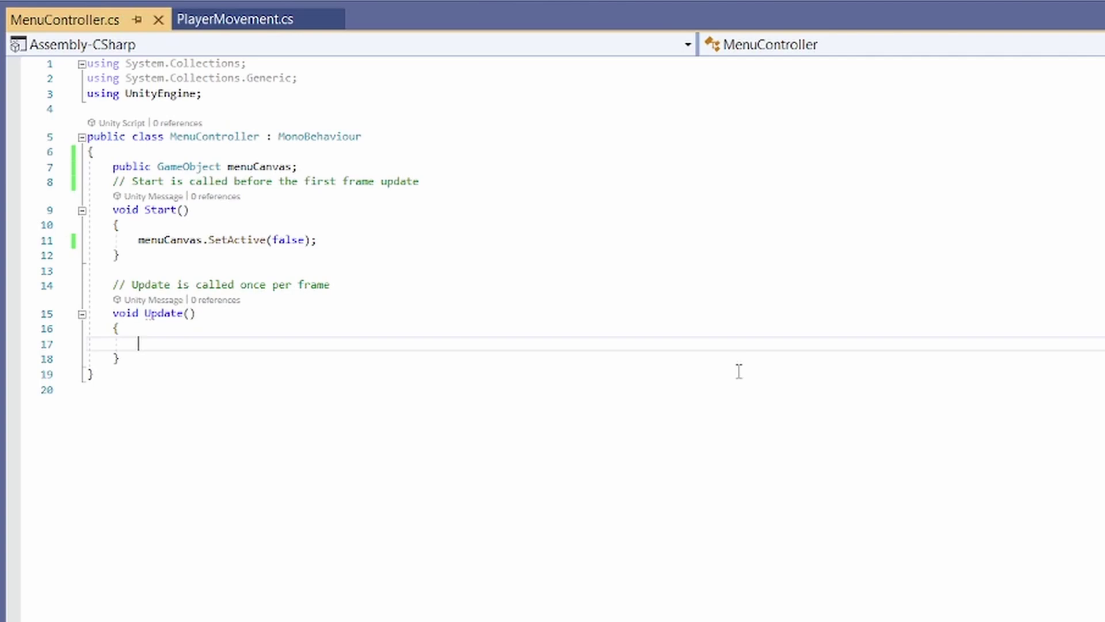
{"action": "type", "text": "if(Inp"}
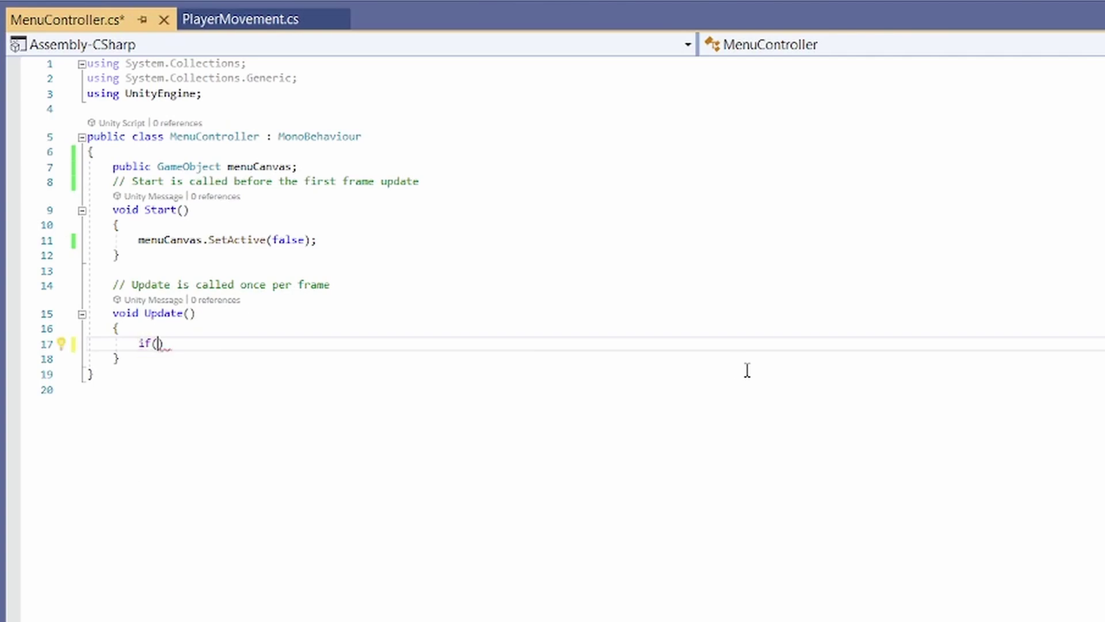
{"action": "type", "text": "ut.GetKeyDown("}
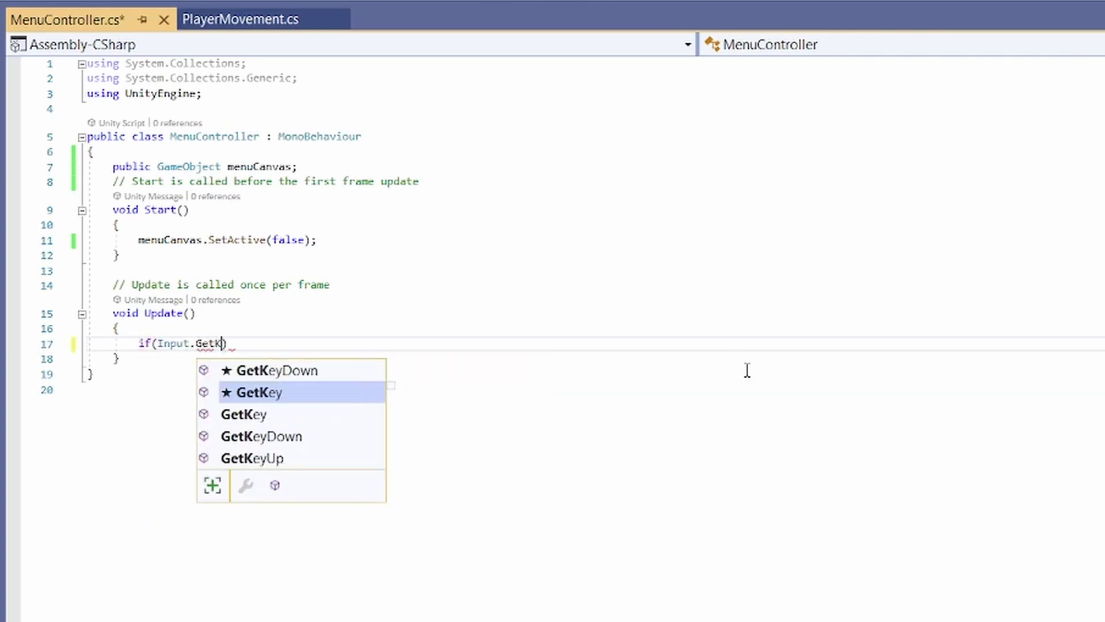
{"action": "type", "text": "Key"}
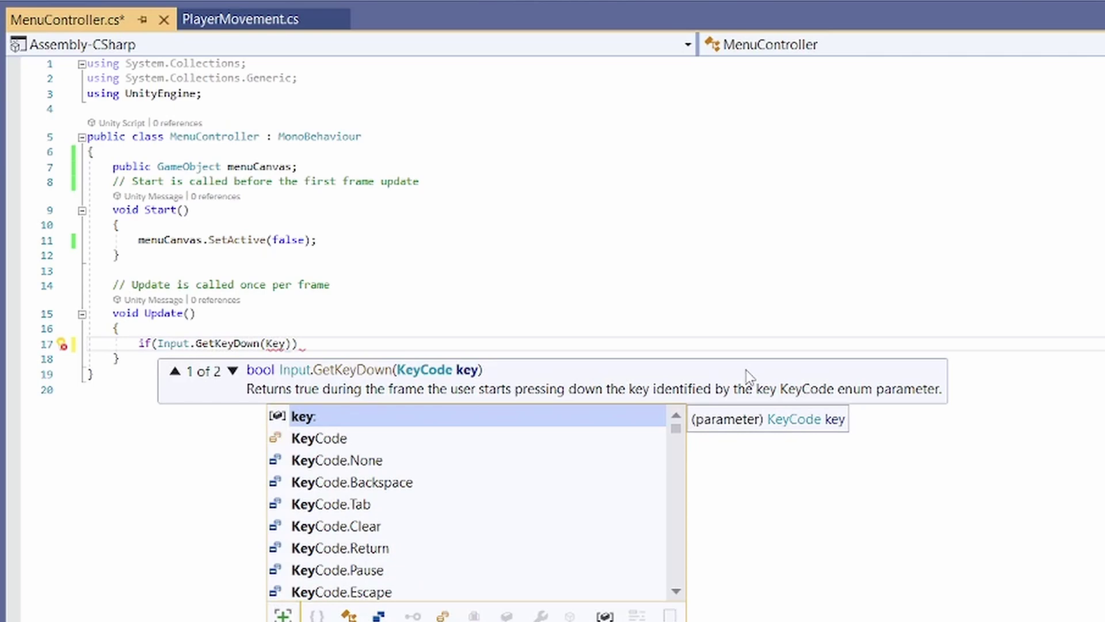
{"action": "type", "text": "Code."}
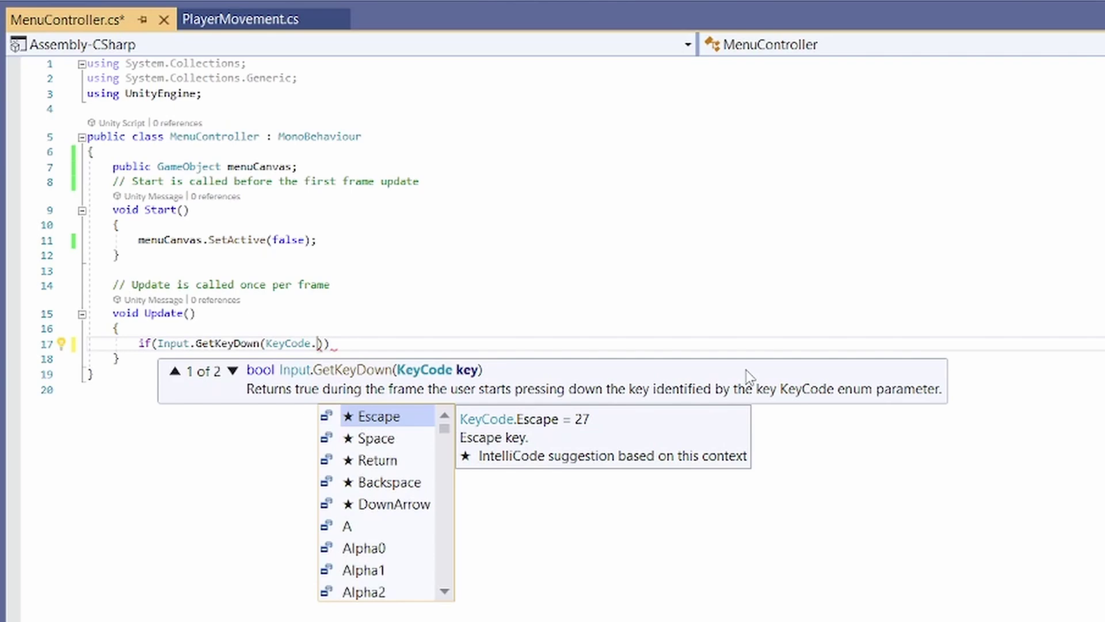
{"action": "type", "text": "Tab))"}
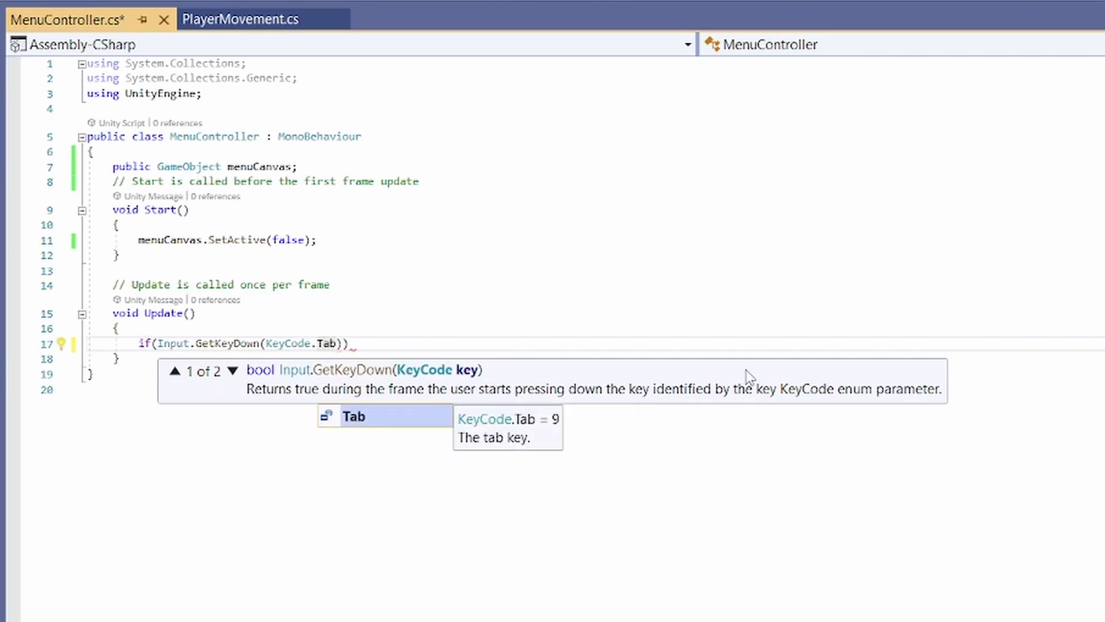
{"action": "type", "text": "{"}
{"action": "key", "text": "Return"}
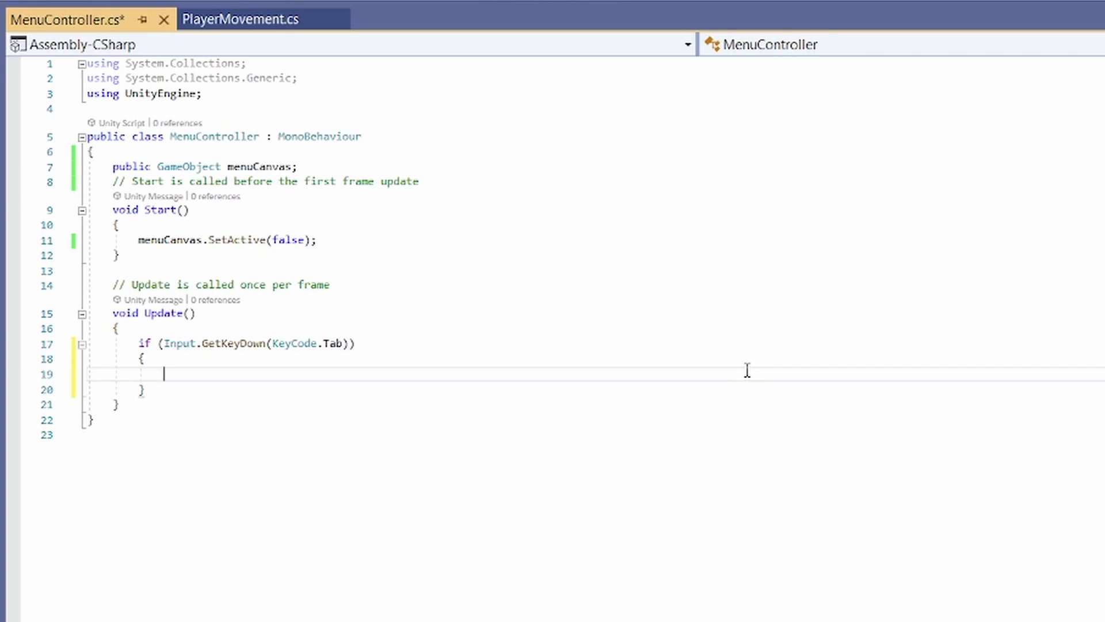
Inside the Tab check, write menuCanvas.SetActive(!menuCanvas.activeSelf); and save the script.
{"action": "type", "text": "menu"}
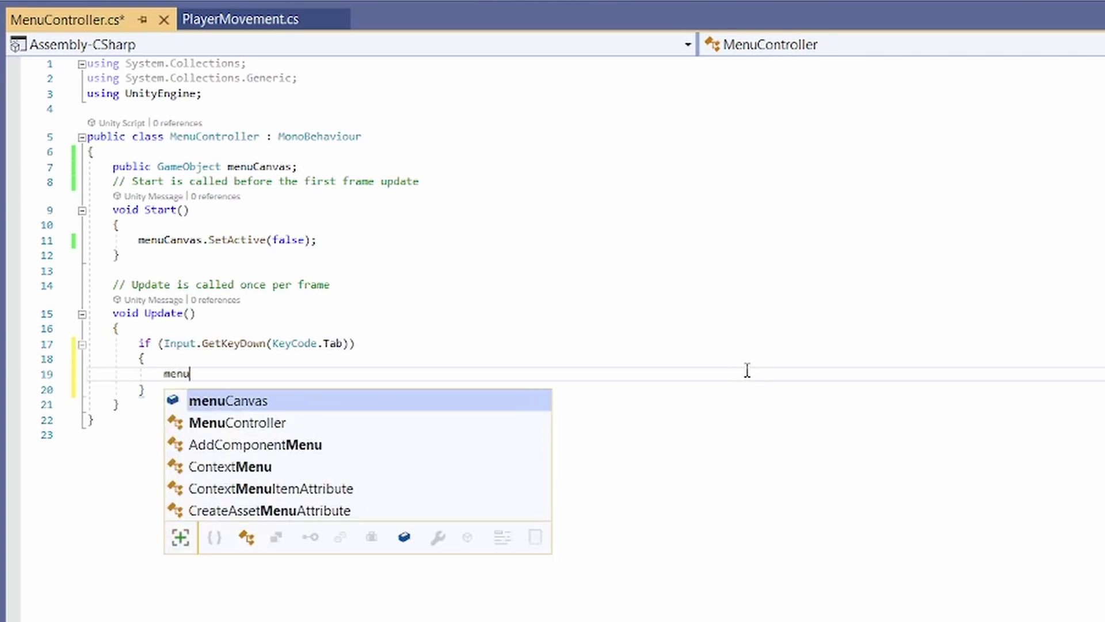
{"action": "key", "text": "Tab"}
{"action": "type", "text": ".SetActive("}
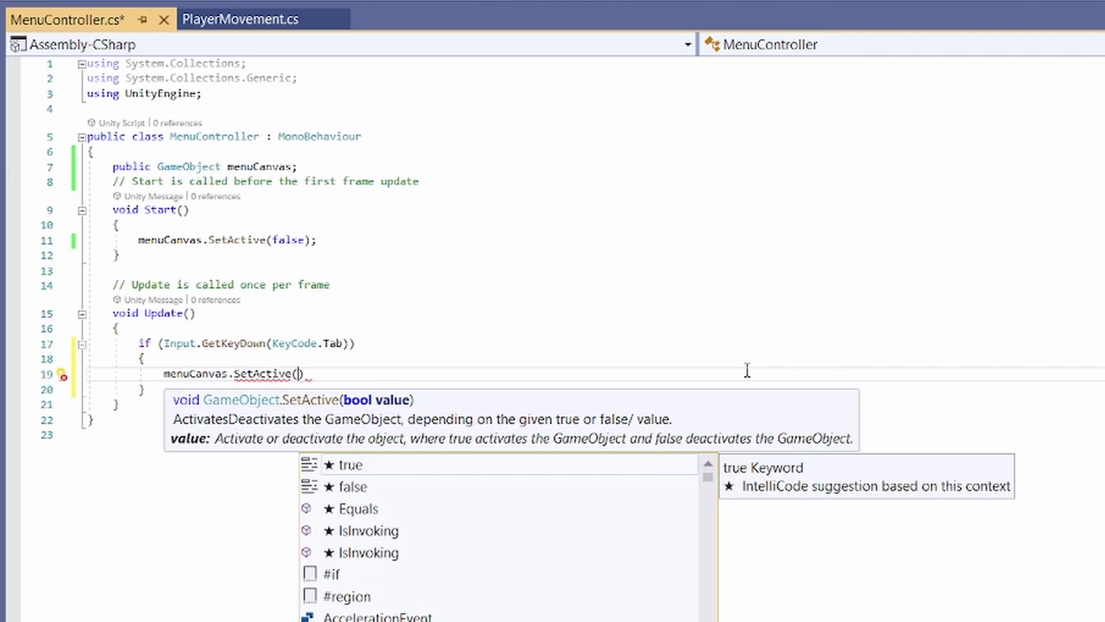
{"action": "type", "text": "!"}
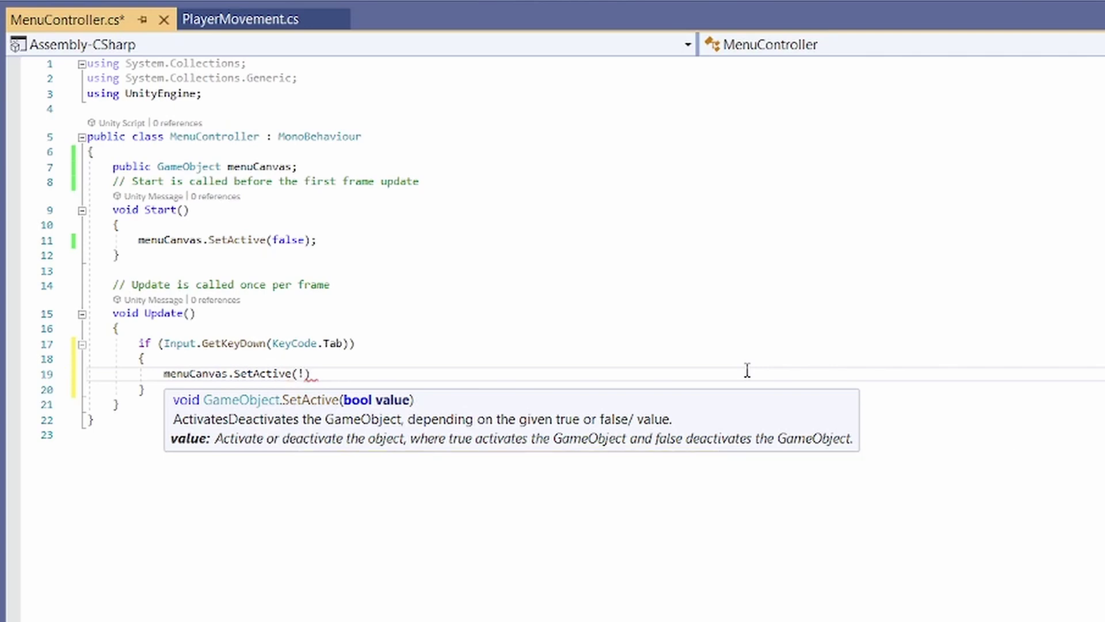
{"action": "type", "text": "menuCanvas."}
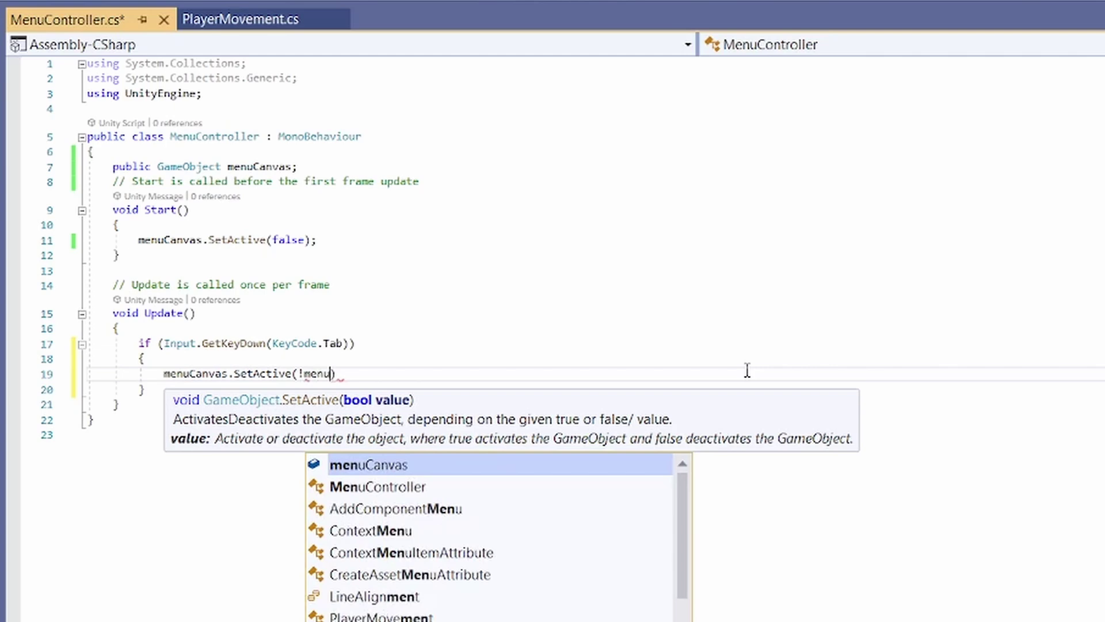
{"action": "key", "text": "Down"}
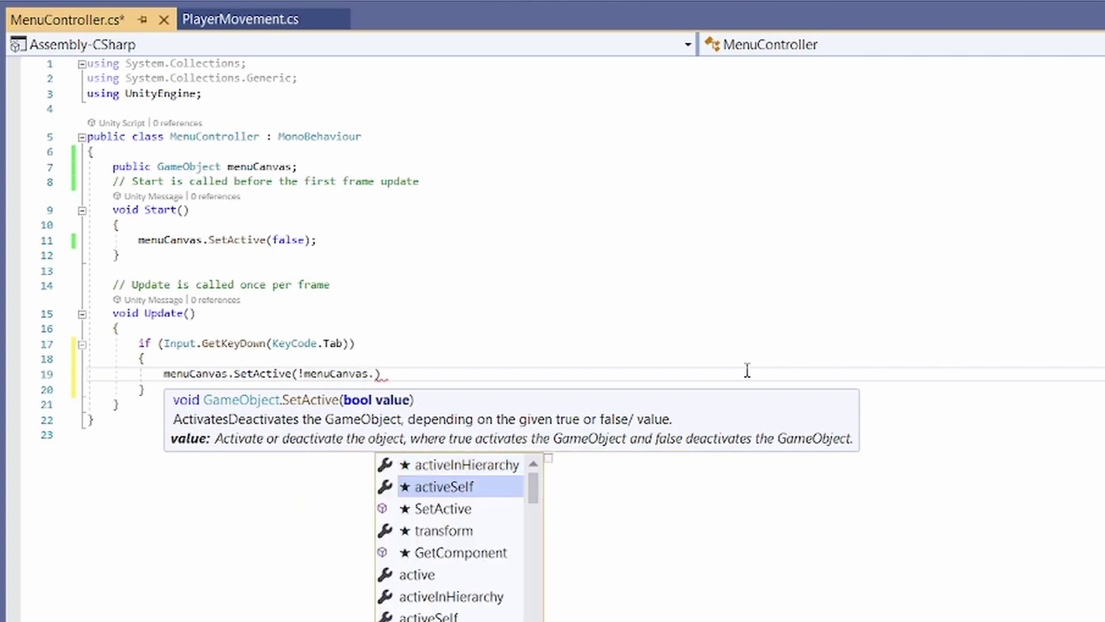
{"action": "key", "text": "Tab"}
{"action": "type", "text": ");"}
{"action": "key", "text": "ctrl+s"}
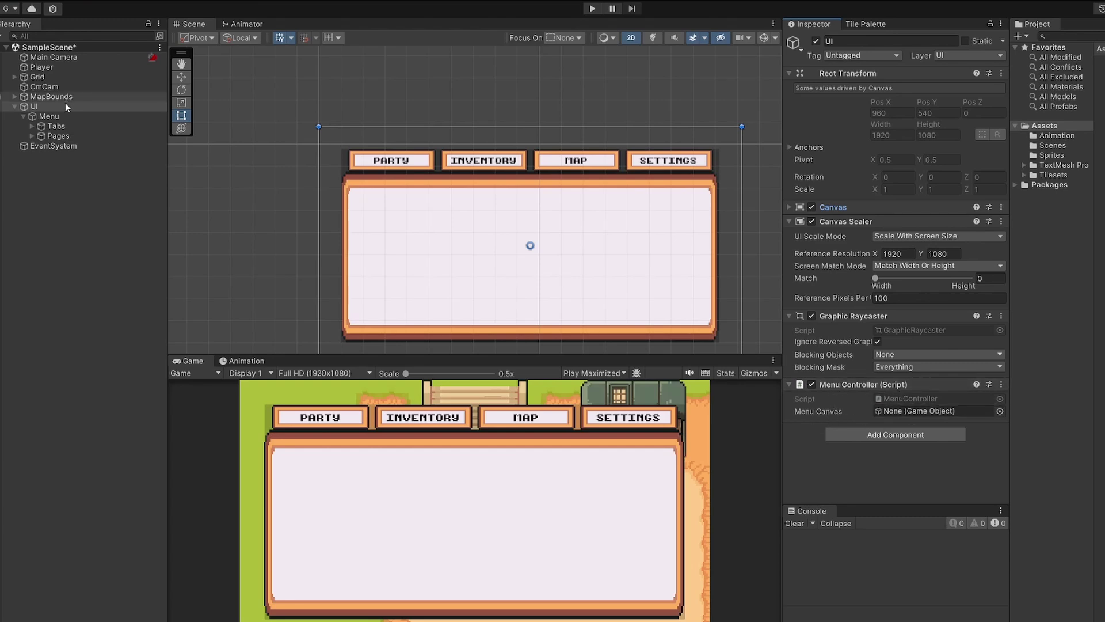
Assign Menu to the Menu Canvas slot, then play and press Tab twice to show and hide it.
{"action": "left_click_drag", "start_coordinate": [46, 118], "coordinate": [899, 411]}
{"action": "key", "text": "ctrl+p"}
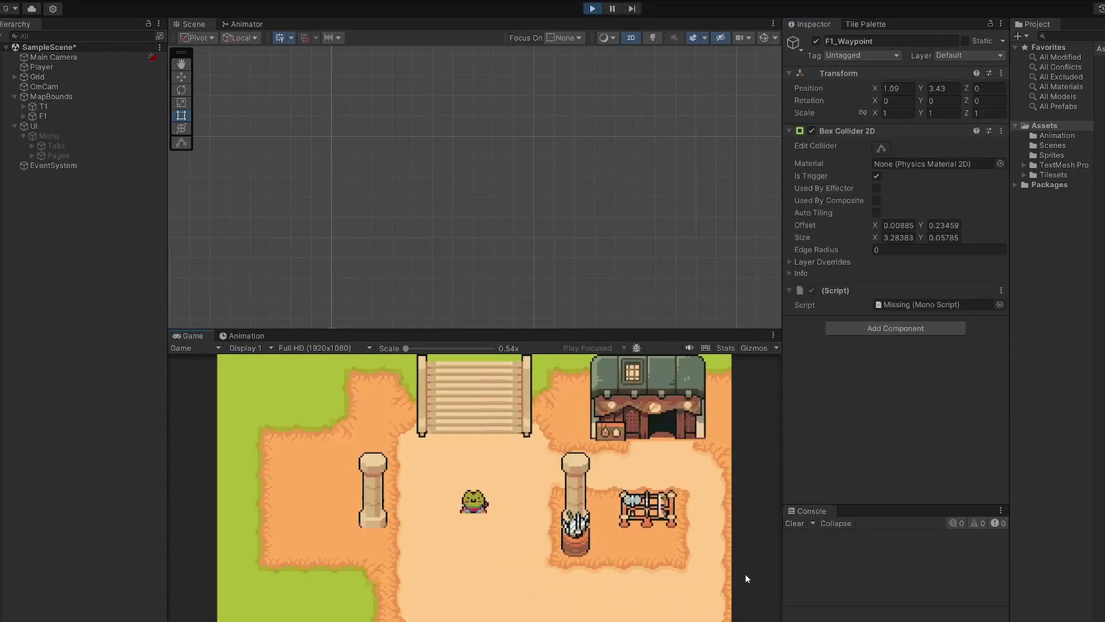
{"action": "key", "text": "Tab"}
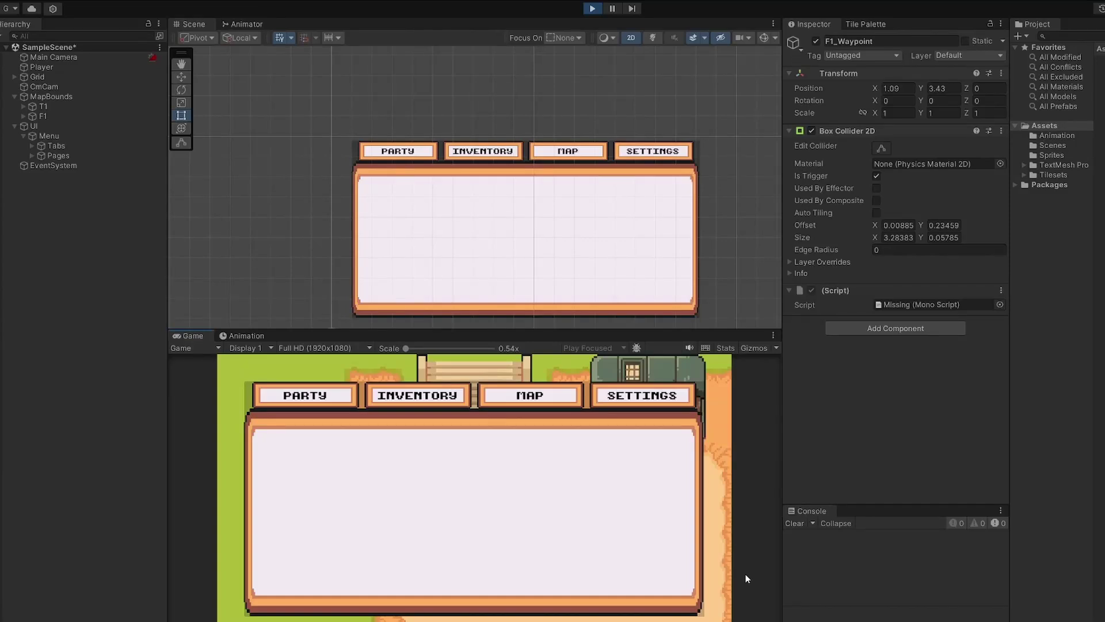
{"action": "key", "text": "Tab"}
{"action": "key", "text": "Tab"}
Stop play mode and add a new TabController script component to the Tabs object.
{"action": "key", "text": "ctrl+p"}
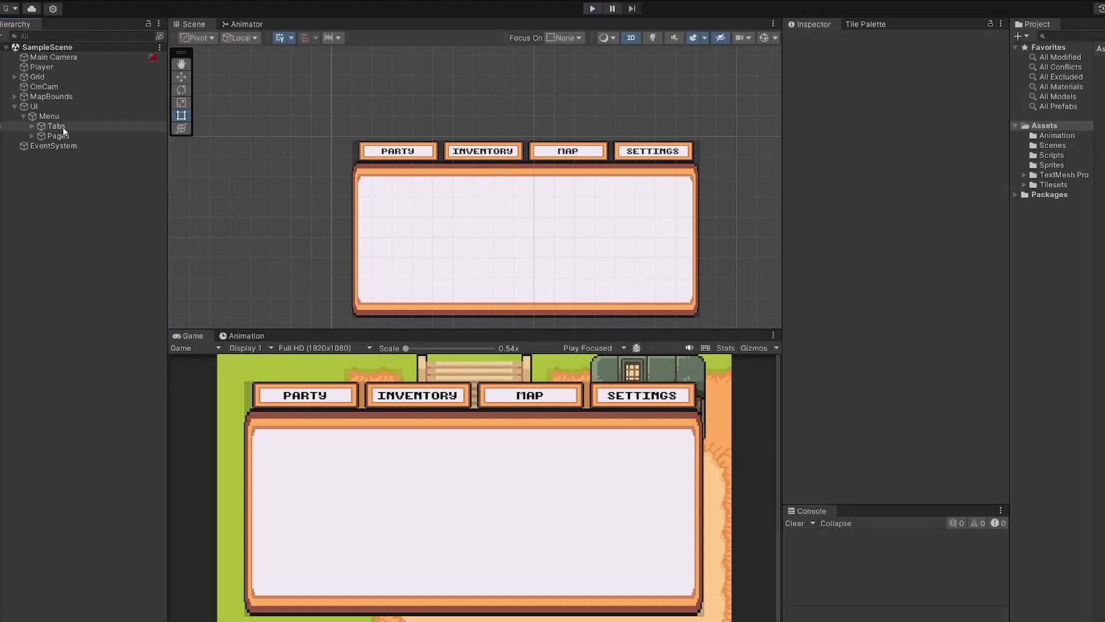
{"action": "left_click", "coordinate": [56, 126]}
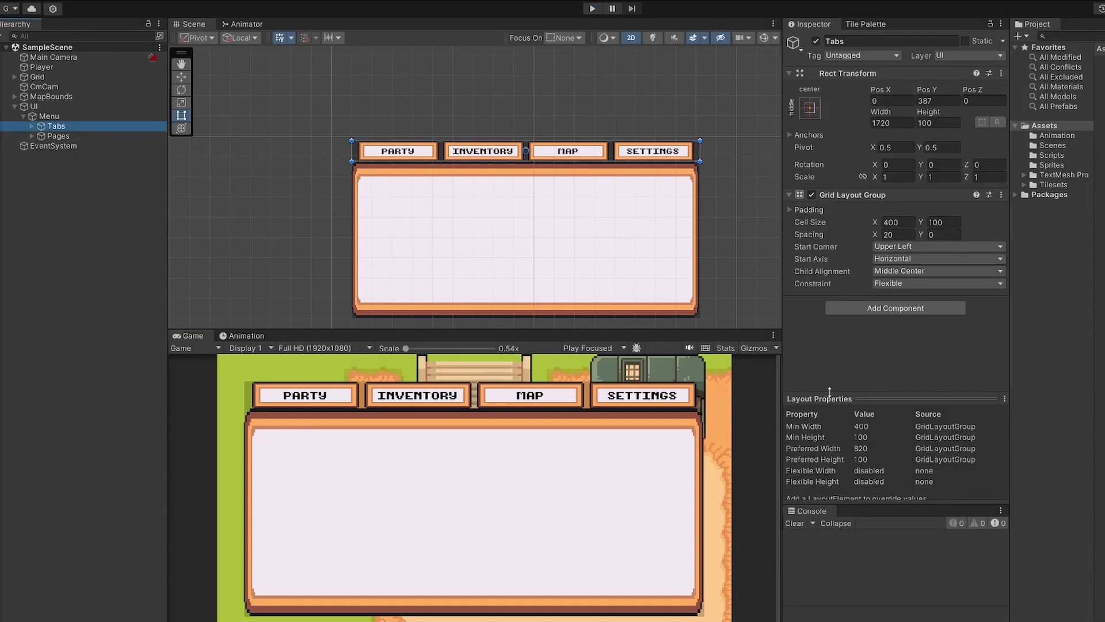
{"action": "left_click", "coordinate": [860, 309]}
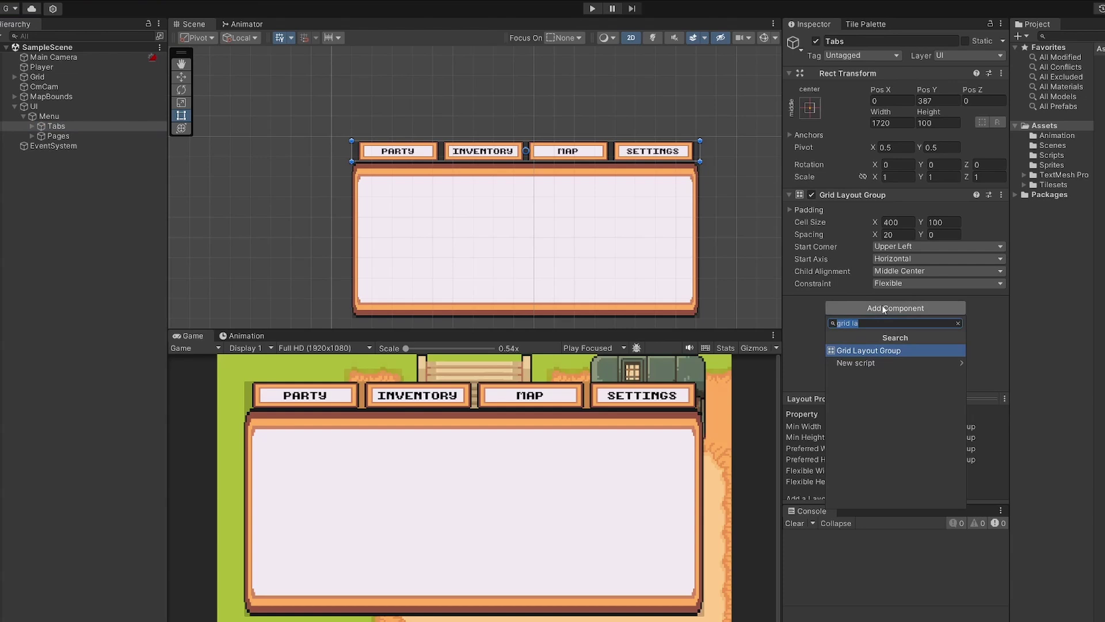
{"action": "left_click", "coordinate": [871, 363]}
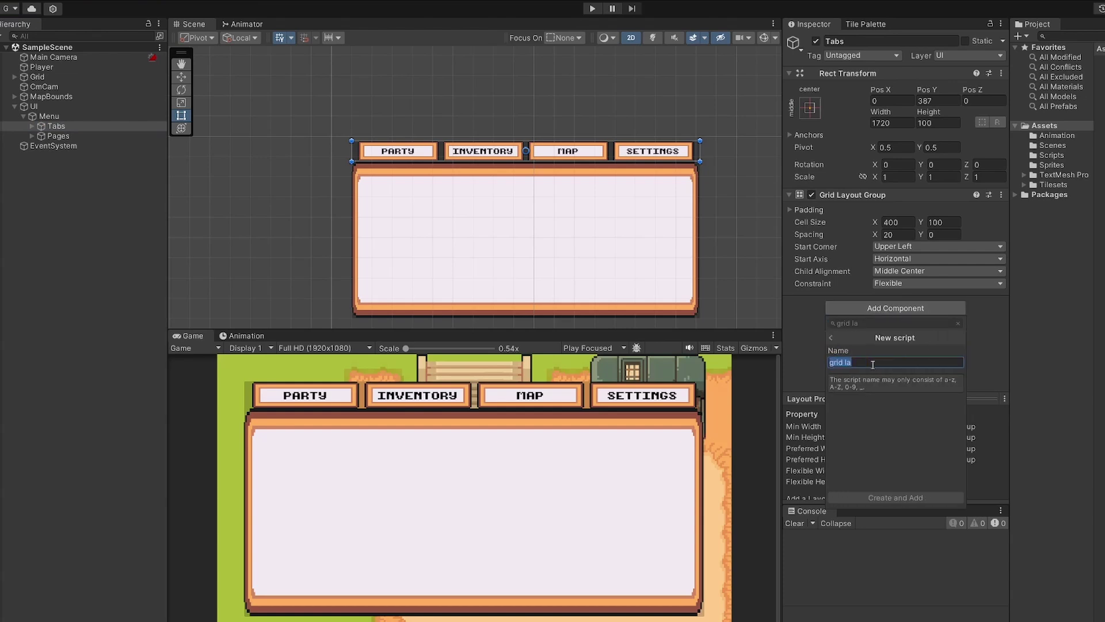
{"action": "type", "text": "TabController"}
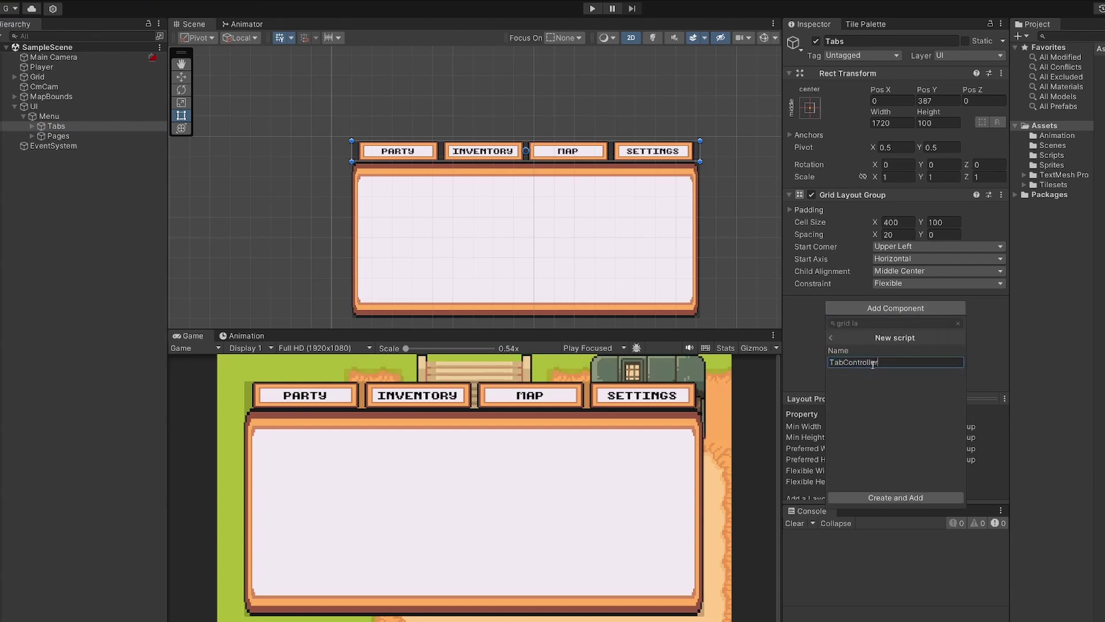
{"action": "key", "text": "Return"}
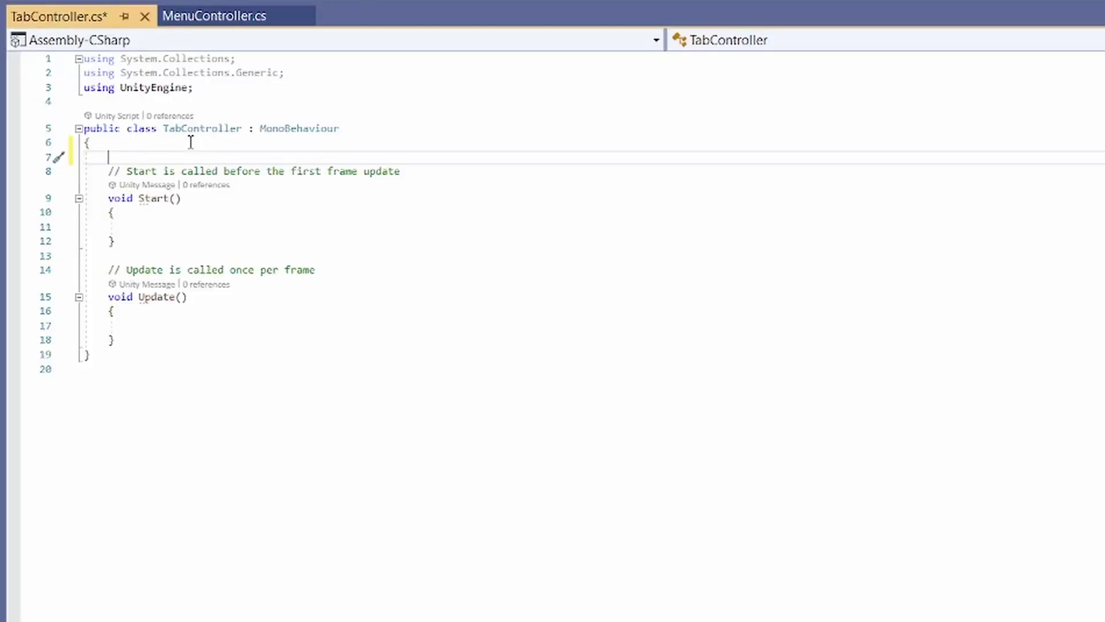
Declare public Image[] tabImages, importing UnityEngine.UI via the quick fix, and save.
{"action": "type", "text": "pub"}
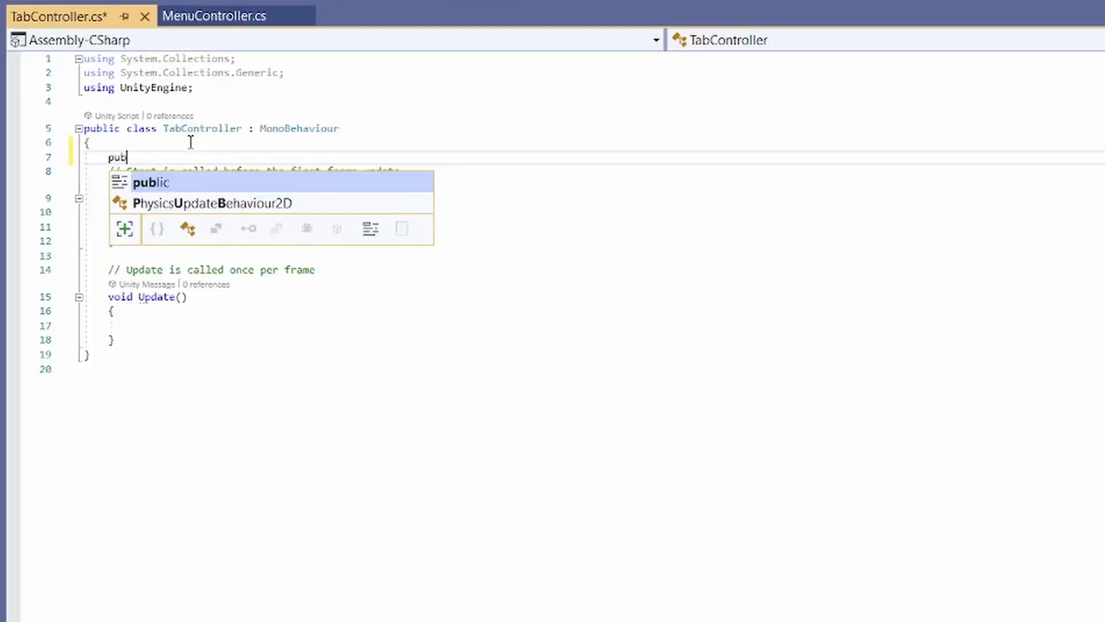
{"action": "type", "text": "lic Image[]"}
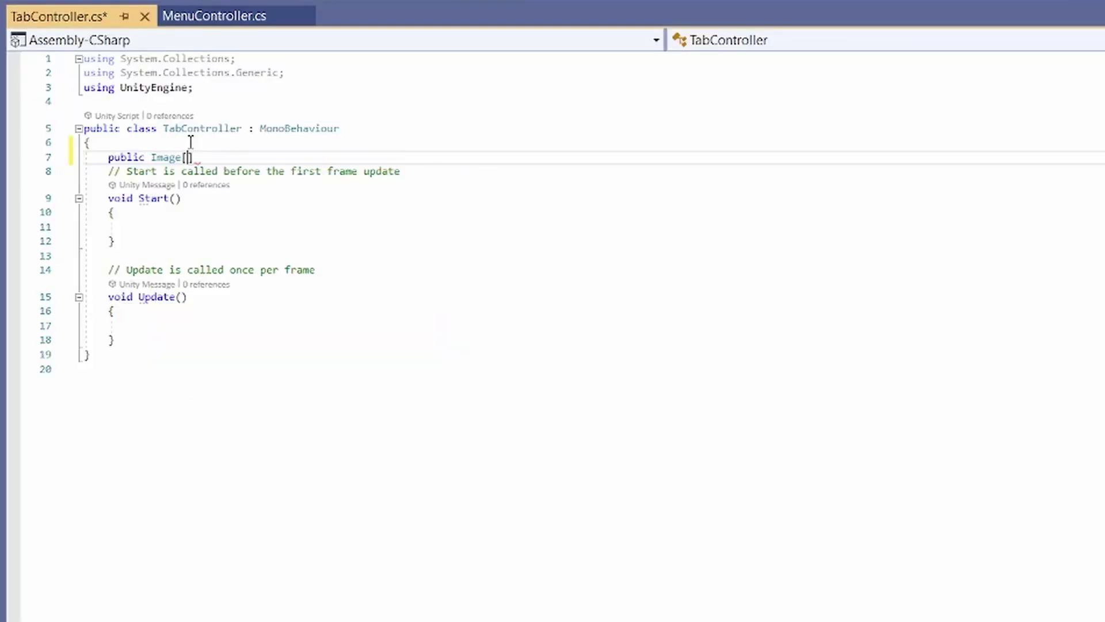
{"action": "mouse_move", "coordinate": [165, 158]}
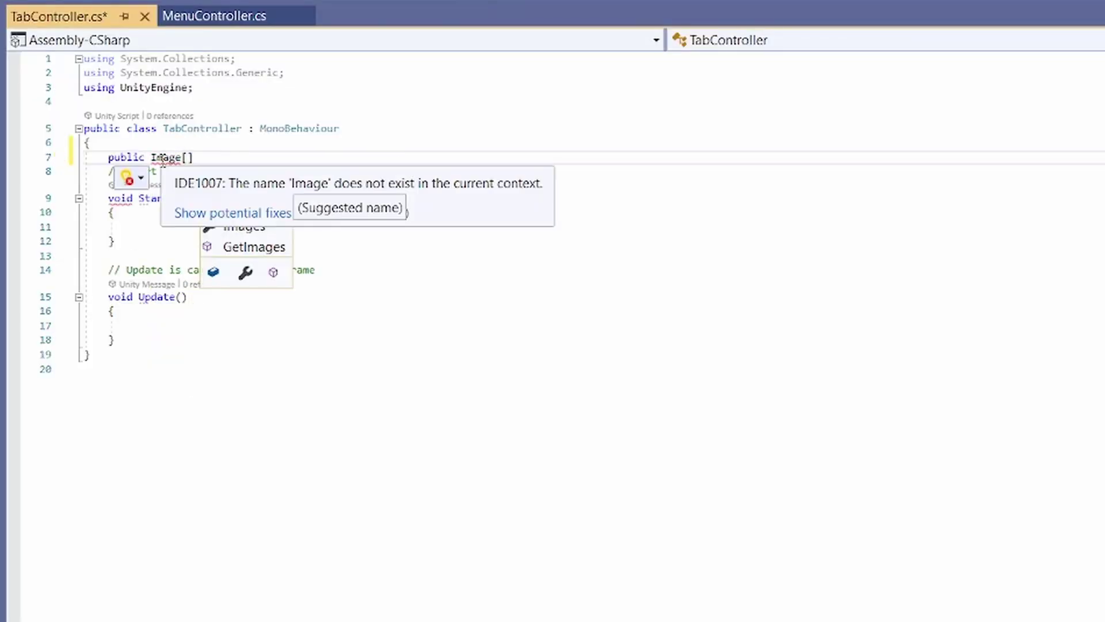
{"action": "left_click", "coordinate": [214, 212]}
{"action": "mouse_move", "coordinate": [249, 259]}
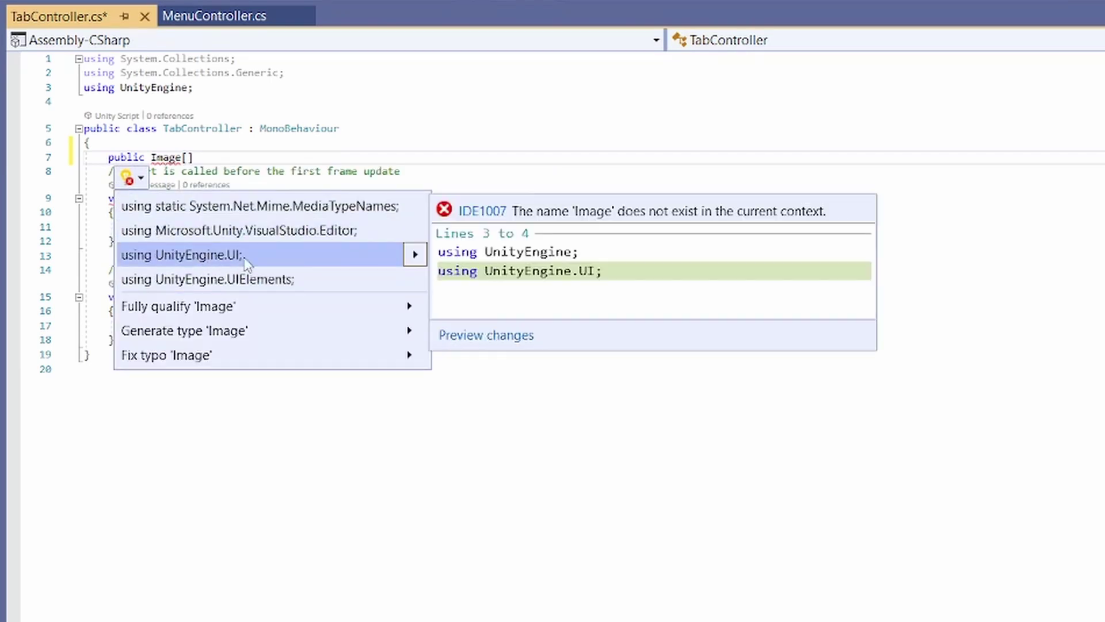
{"action": "left_click", "coordinate": [285, 258]}
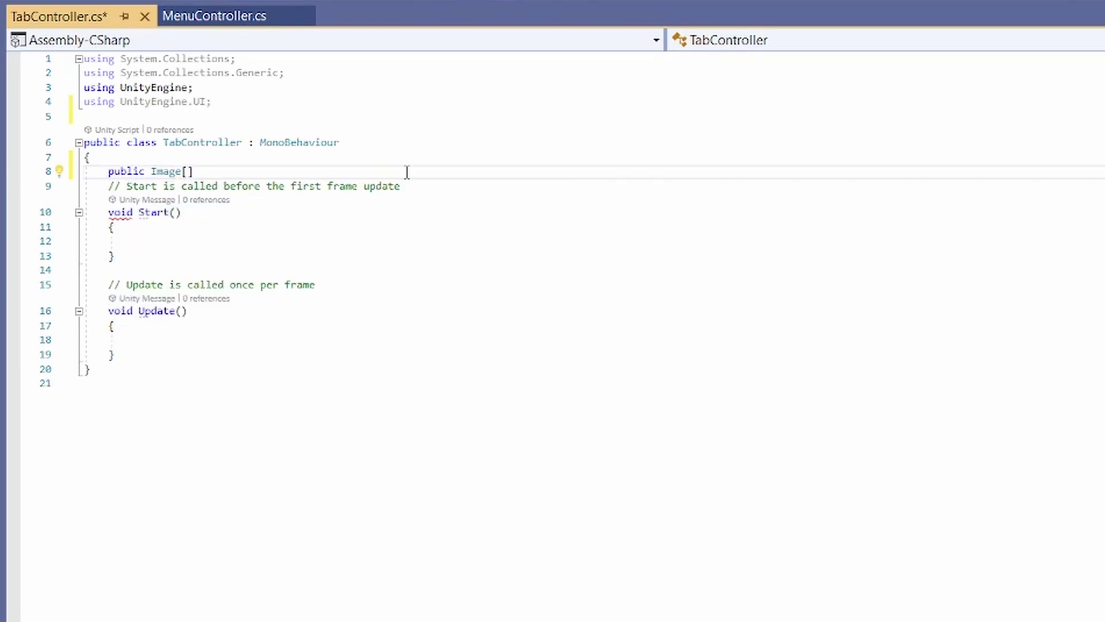
{"action": "type", "text": "tabImages;"}
{"action": "key", "text": "ctrl+s"}
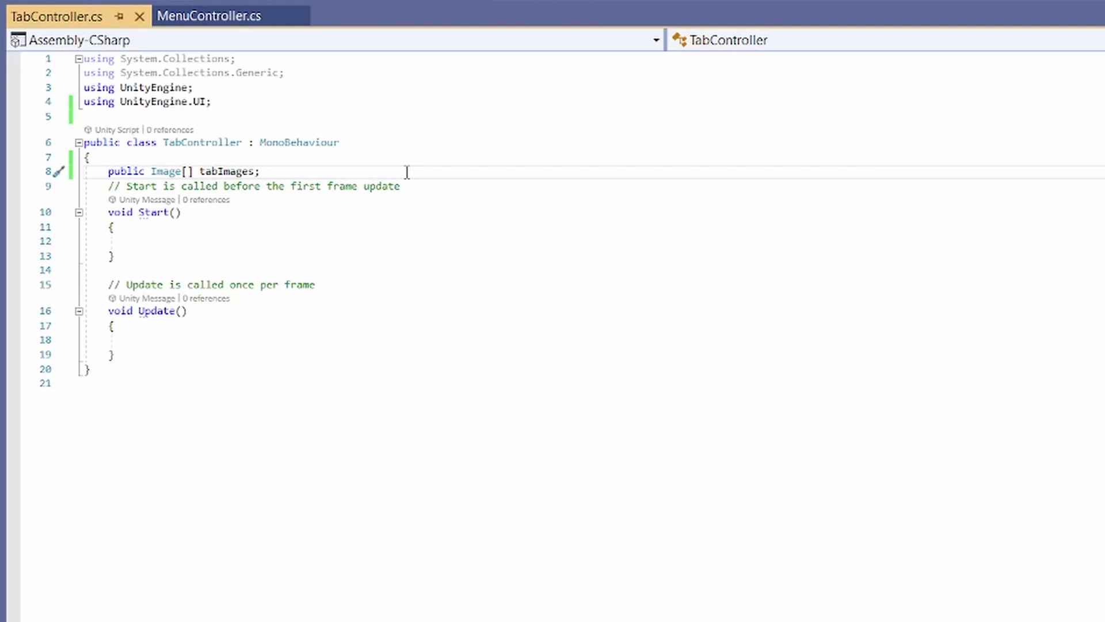
Add a public GameObject[] pages field below tabImages and save.
{"action": "key", "text": "Return"}
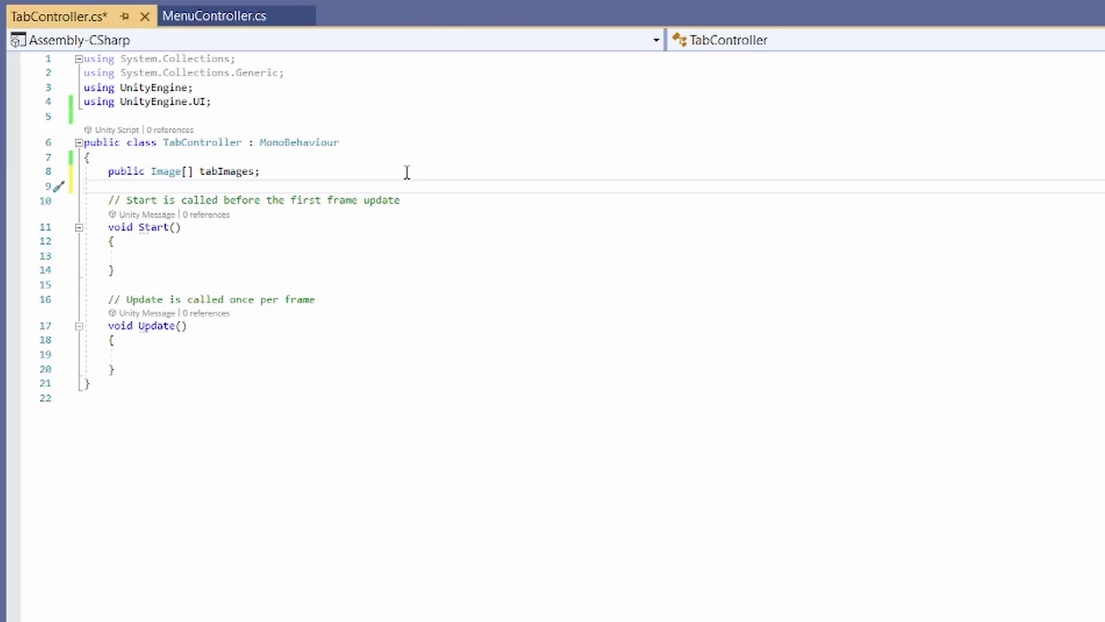
{"action": "type", "text": "publ"}
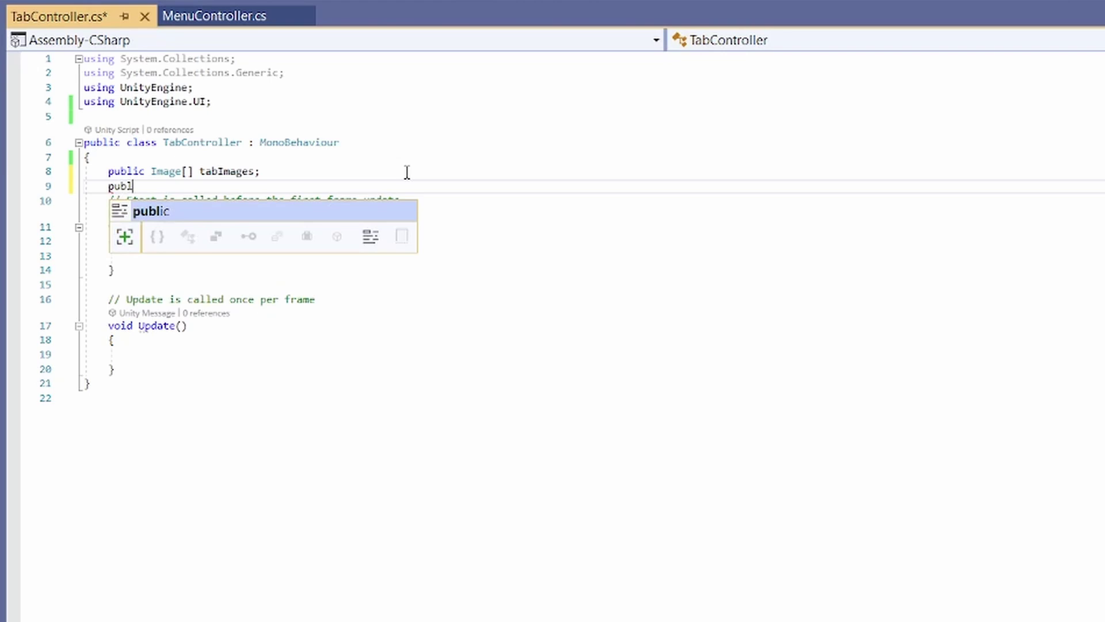
{"action": "type", "text": "ic GameObject[]"}
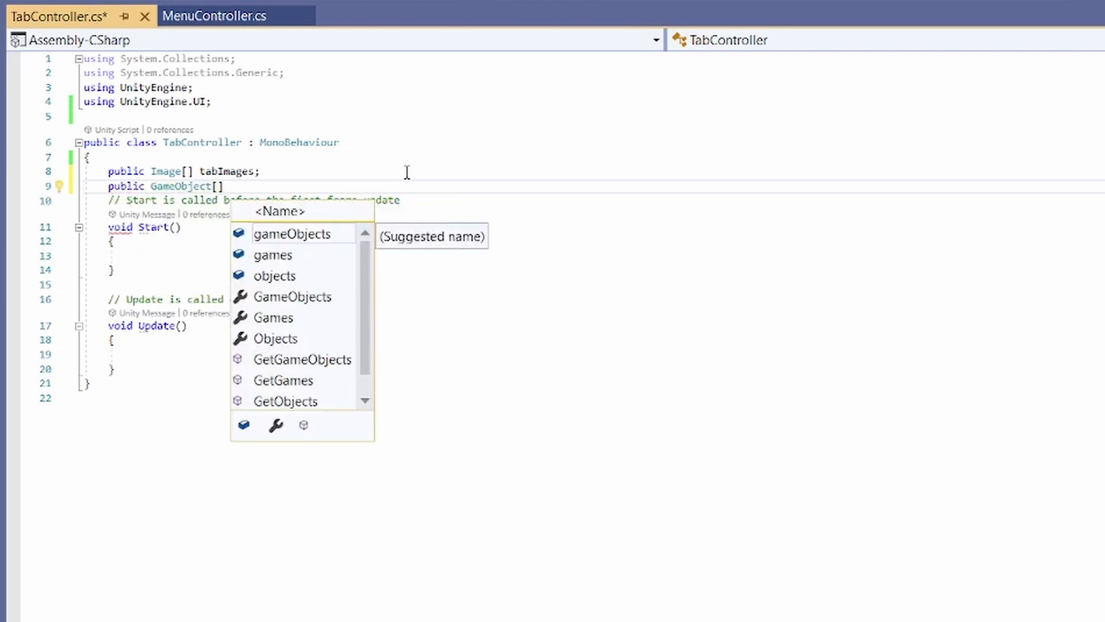
{"action": "type", "text": " pages;"}
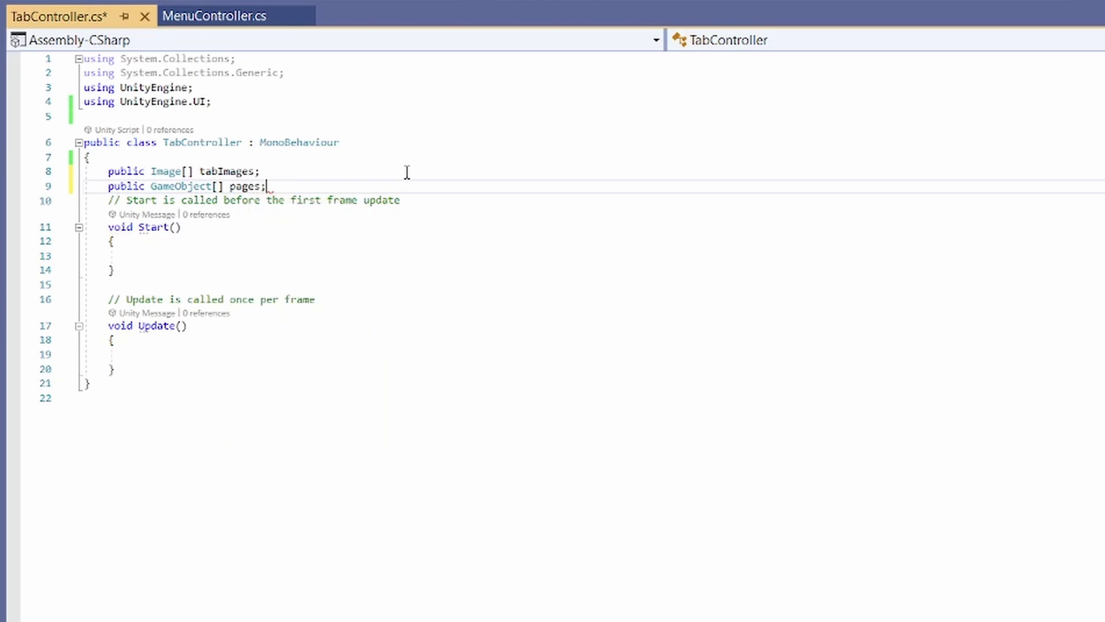
{"action": "key", "text": "ctrl+s"}
{"action": "key", "text": "Return"}
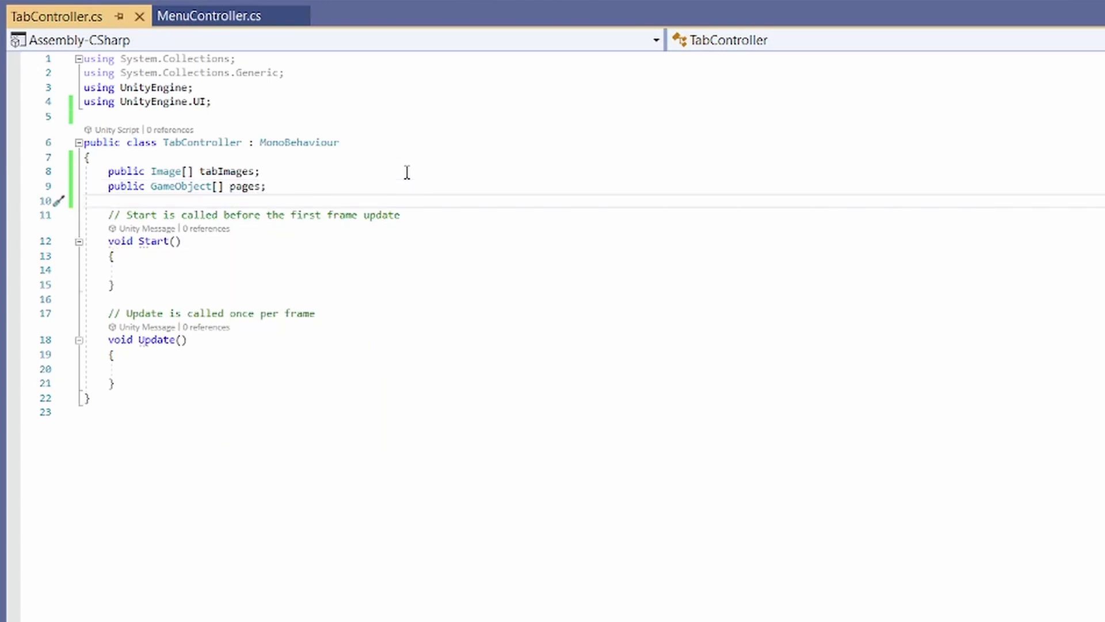
Delete the Update method and write an empty public void ActivateTab(int tabNo) method.
{"action": "left_click", "coordinate": [155, 370]}
{"action": "left_click_drag", "start_coordinate": [140, 385], "coordinate": [46, 328]}
{"action": "key", "text": "Delete"}
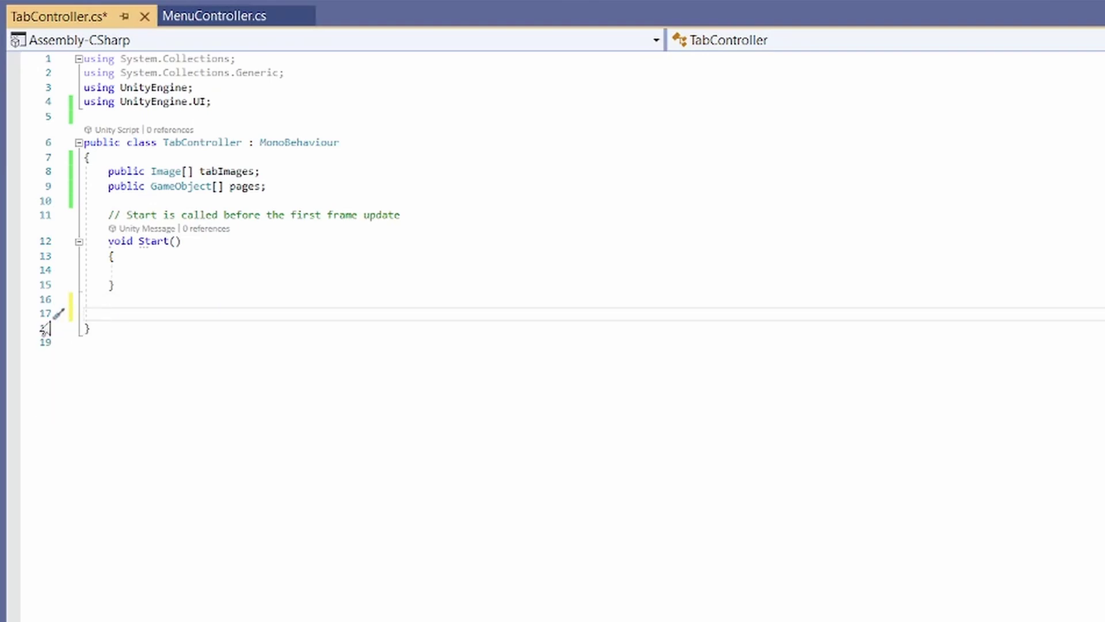
{"action": "type", "text": "public void ActivateT"}
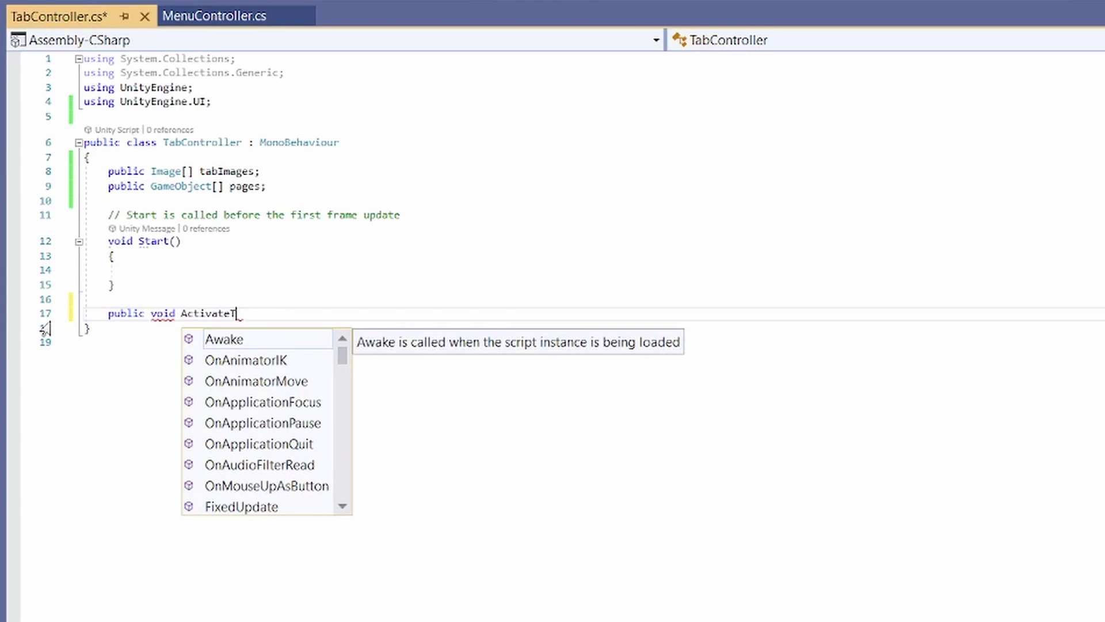
{"action": "type", "text": "ab(){"}
{"action": "key", "text": "Return"}
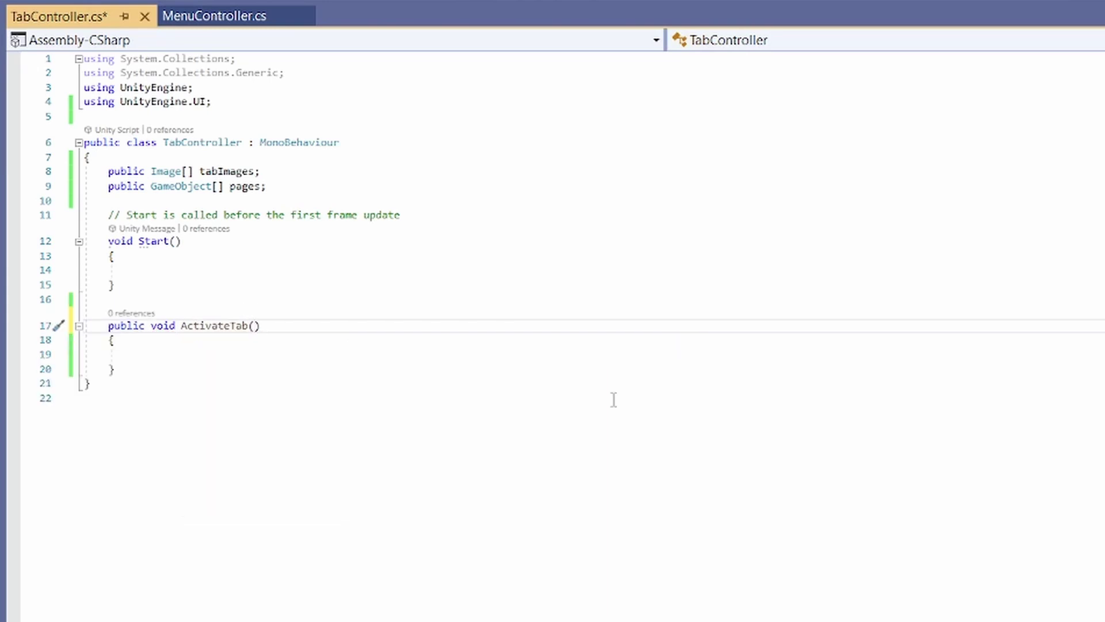
{"action": "type", "text": "int "}
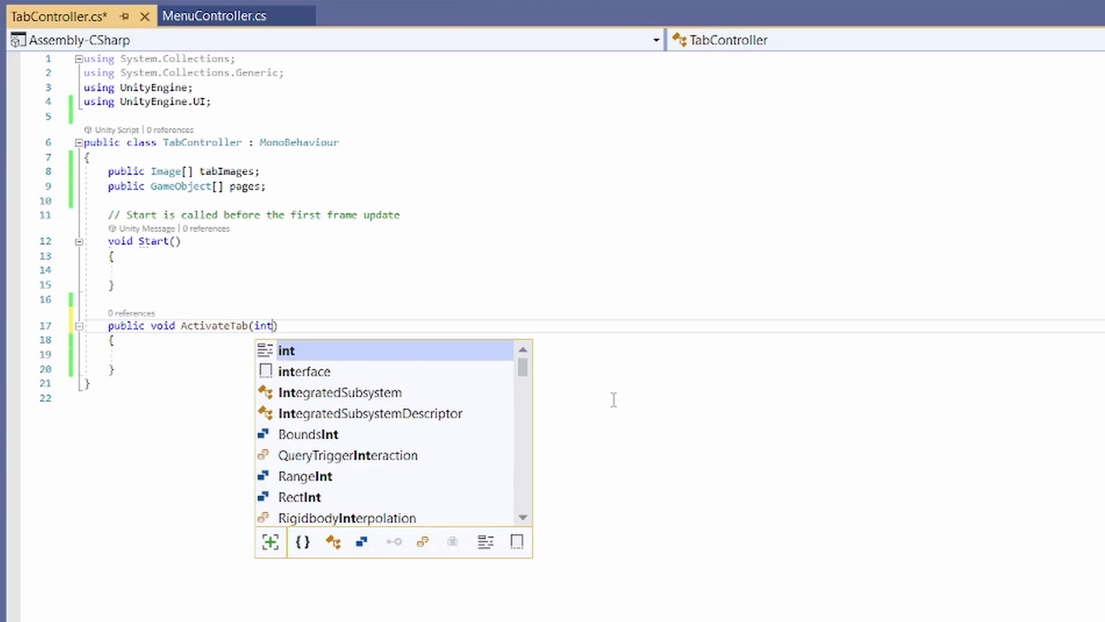
{"action": "type", "text": "tabNo"}
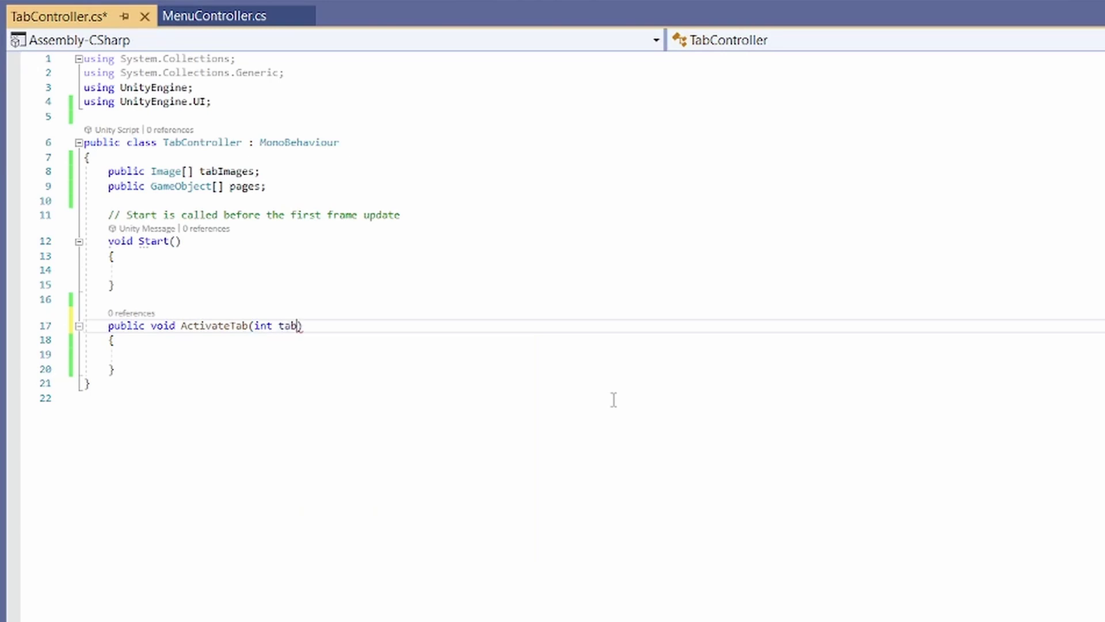
{"action": "left_click", "coordinate": [226, 353]}
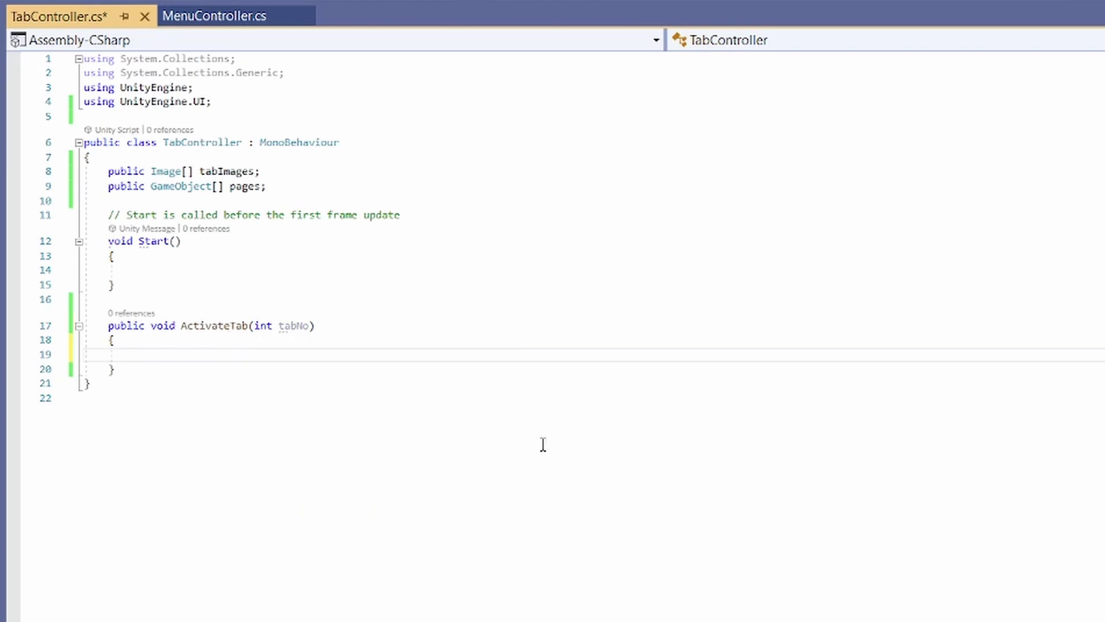
Add a for loop over pages.Length that calls pages[i].SetActive(false), then save.
{"action": "type", "text": "for("}
{"action": "type", "text": "int i = "}
{"action": "type", "text": "0; i < "}
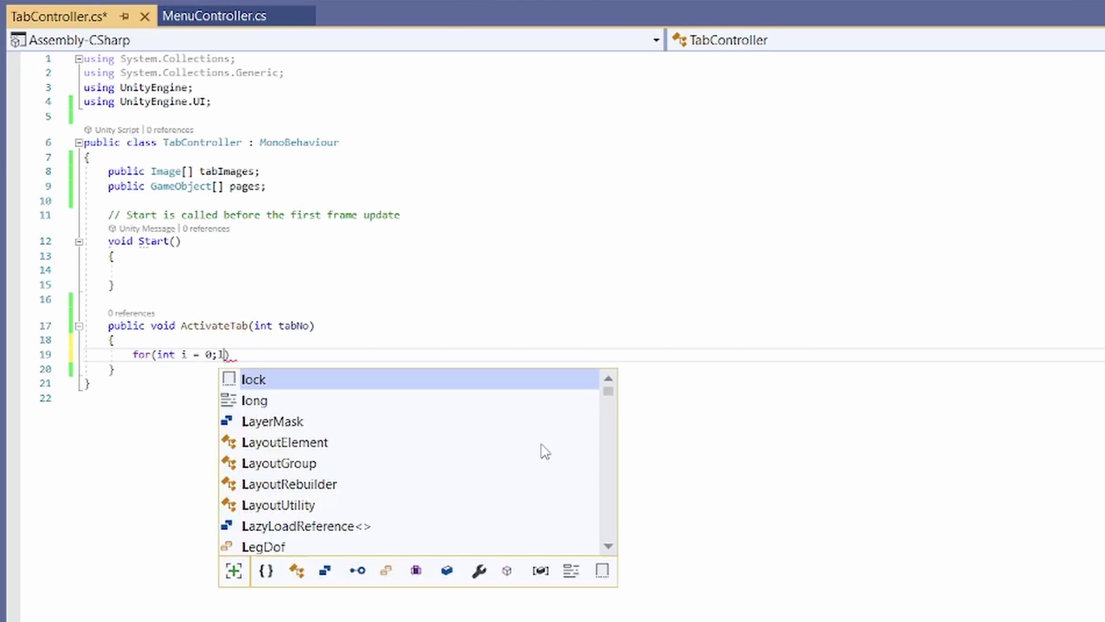
{"action": "type", "text": "pages.Length; i"}
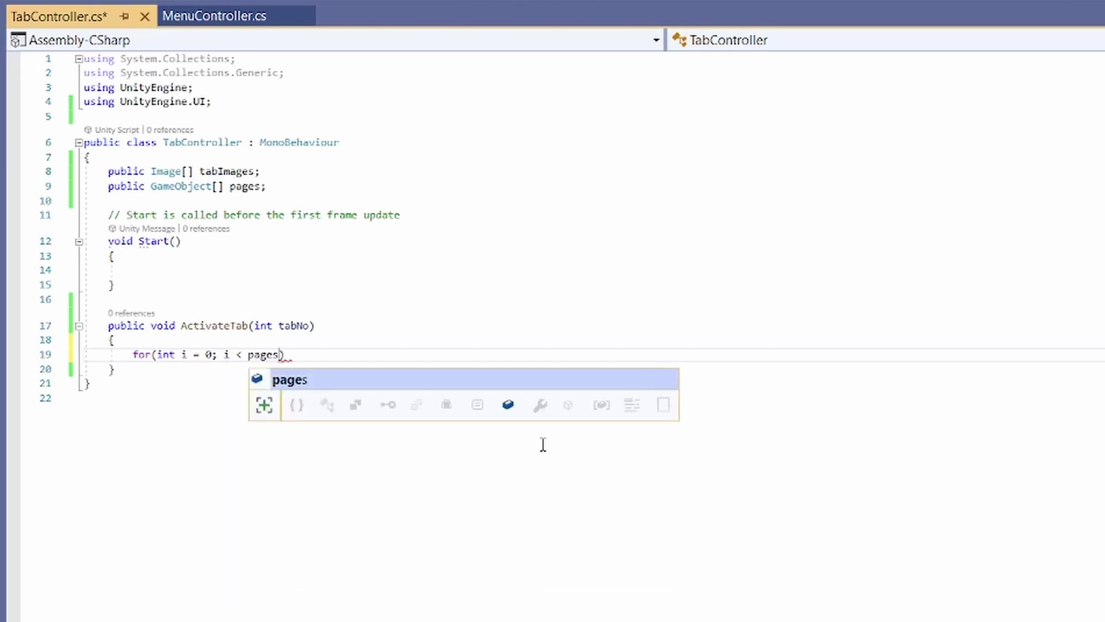
{"action": "type", "text": "++)"}
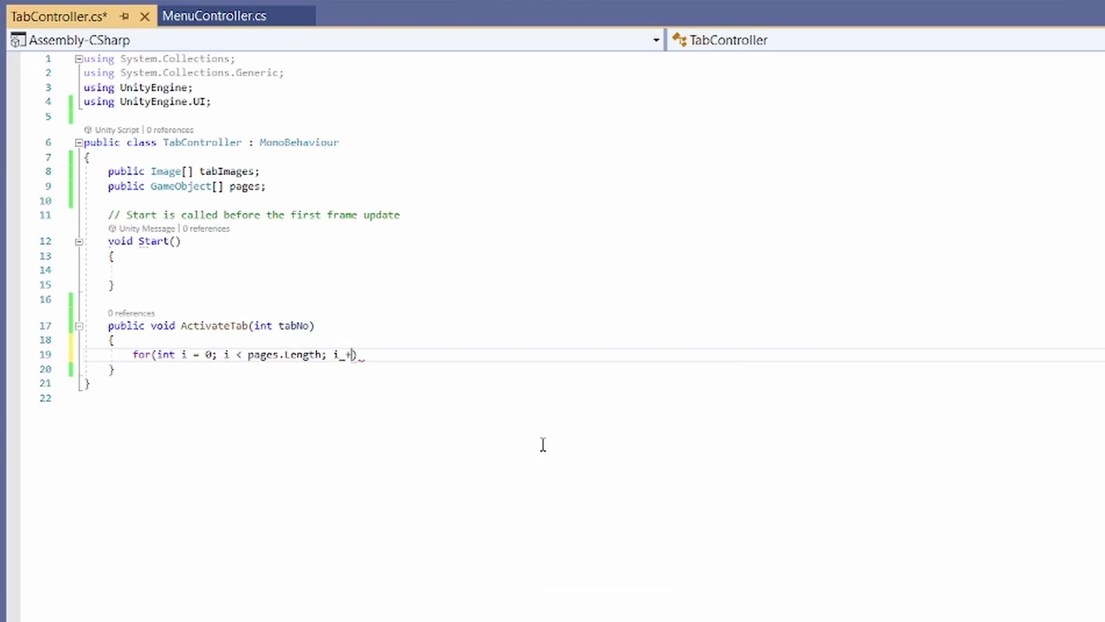
{"action": "key", "text": "Return"}
{"action": "type", "text": "{"}
{"action": "key", "text": "Return"}
{"action": "type", "text": "p"}
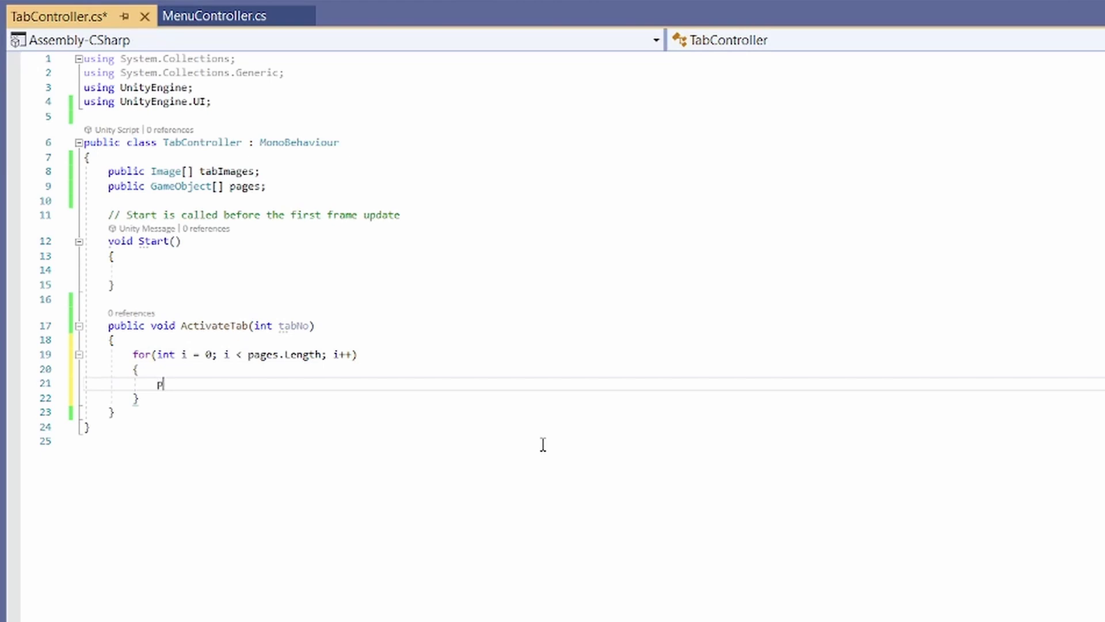
{"action": "type", "text": "ages[i].SetActive(false"}
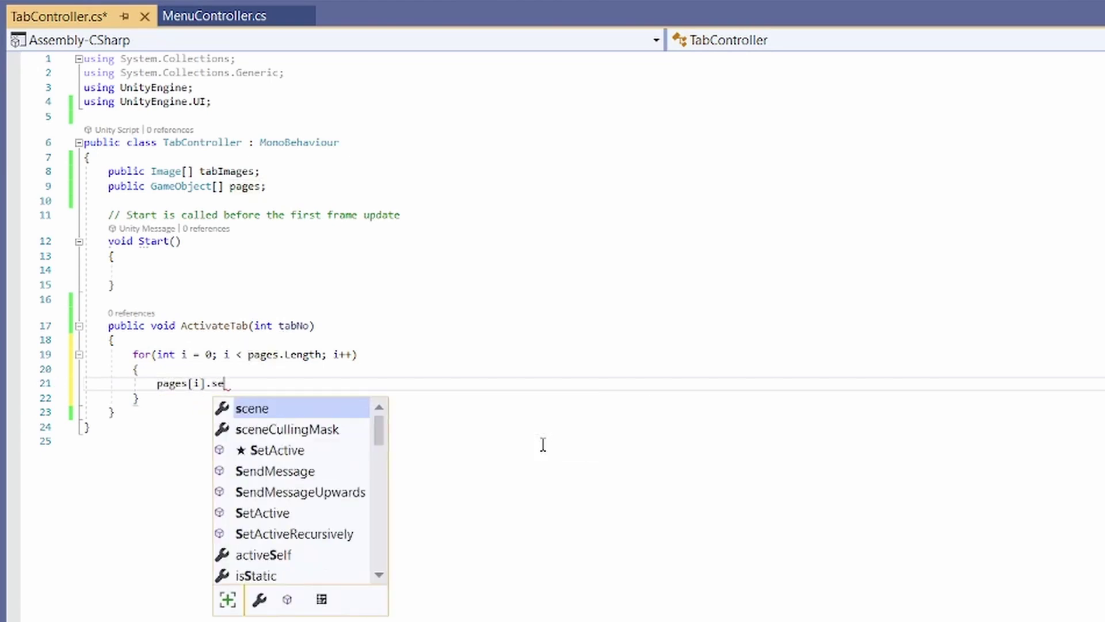
{"action": "type", "text": ");"}
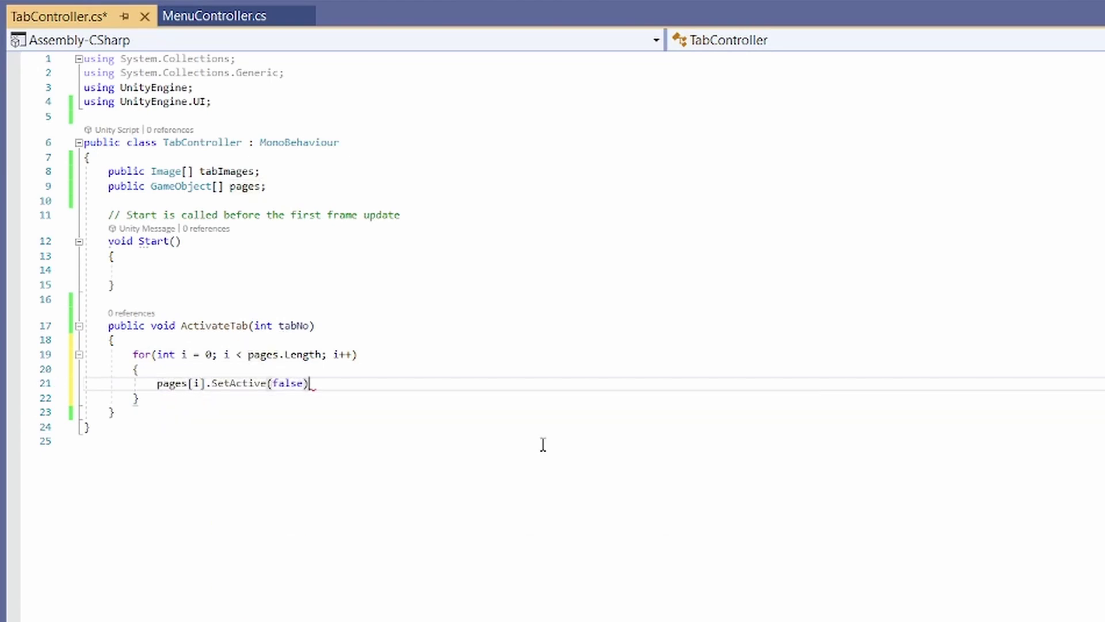
{"action": "key", "text": "ctrl+s"}
Inside the loop, set tabImages[i].color = Color.grey; and save.
{"action": "key", "text": "Return"}
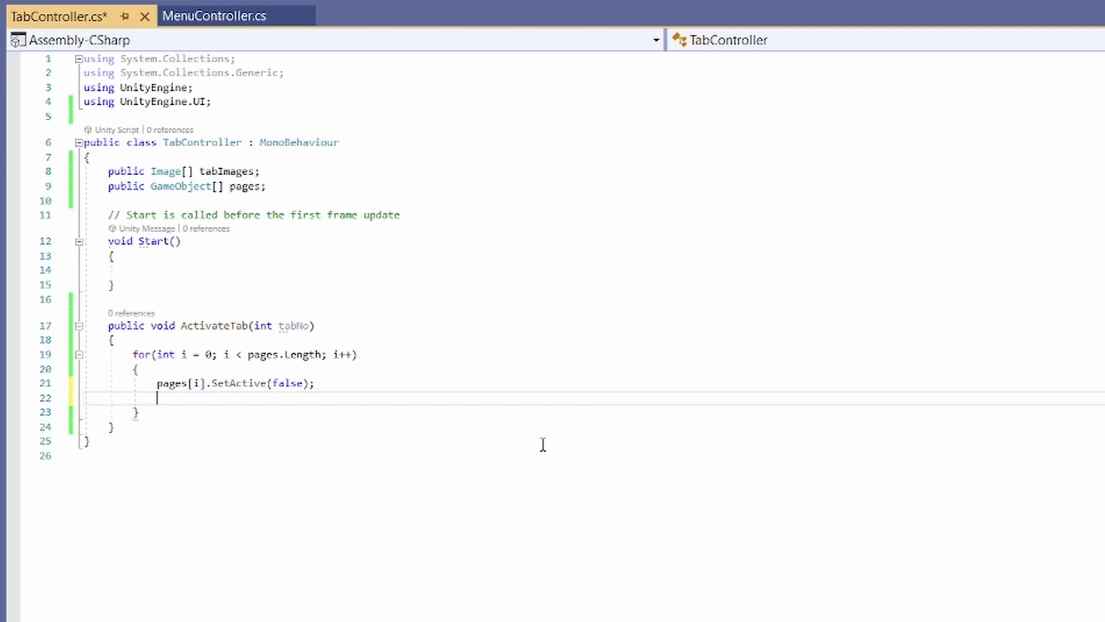
{"action": "type", "text": "tab"}
{"action": "key", "text": "Tab"}
{"action": "type", "text": "."}
{"action": "key", "text": "BackSpace"}
{"action": "type", "text": "["}
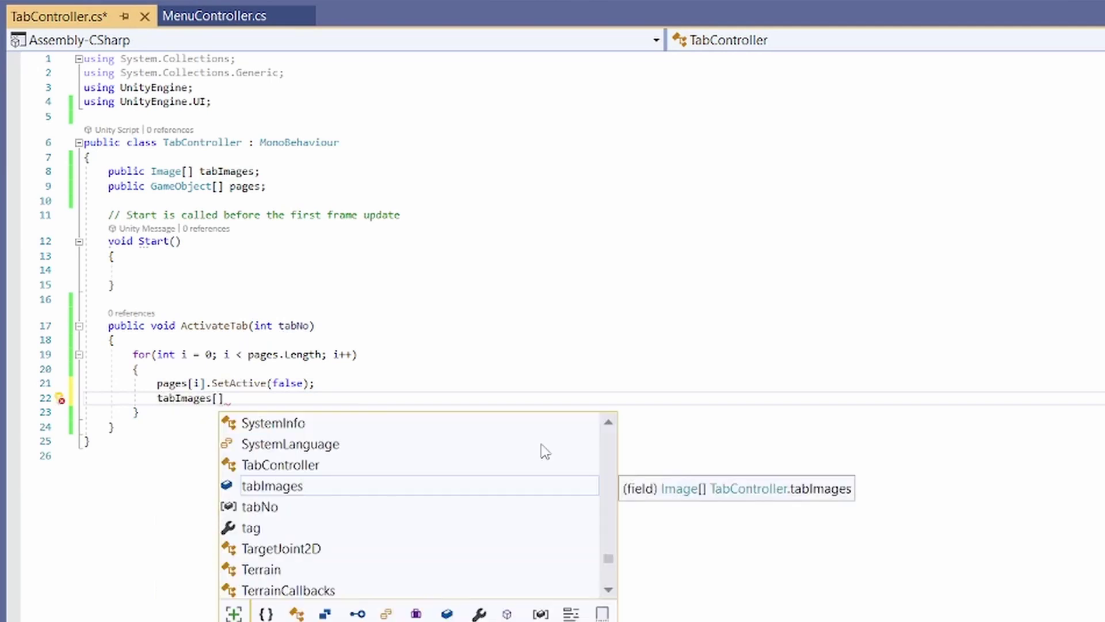
{"action": "type", "text": "i]."}
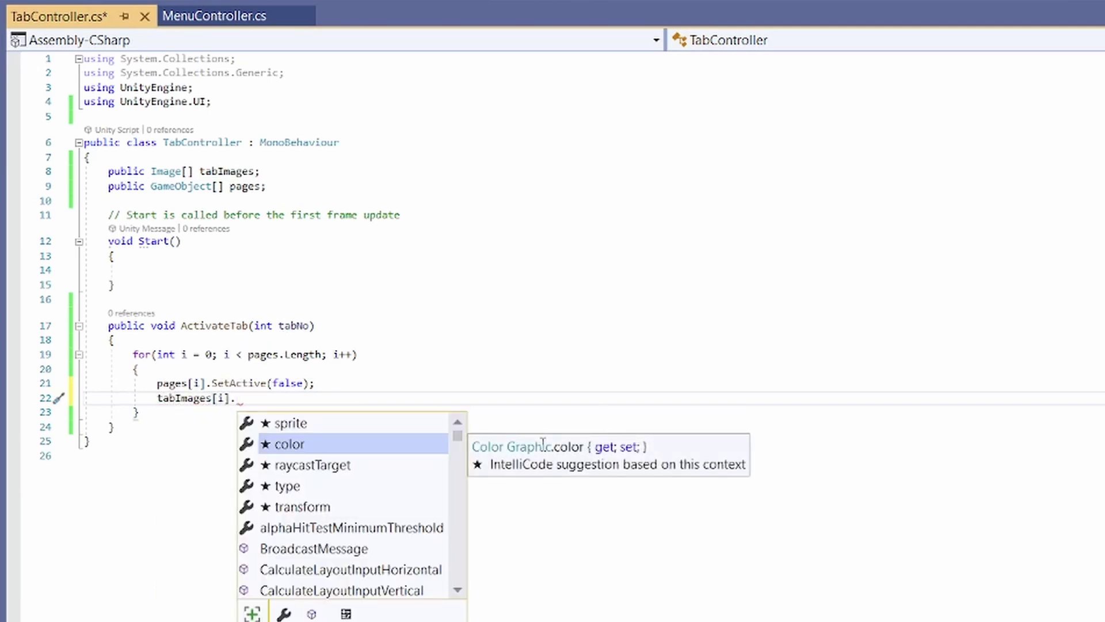
{"action": "key", "text": "Tab"}
{"action": "type", "text": "= Color"}
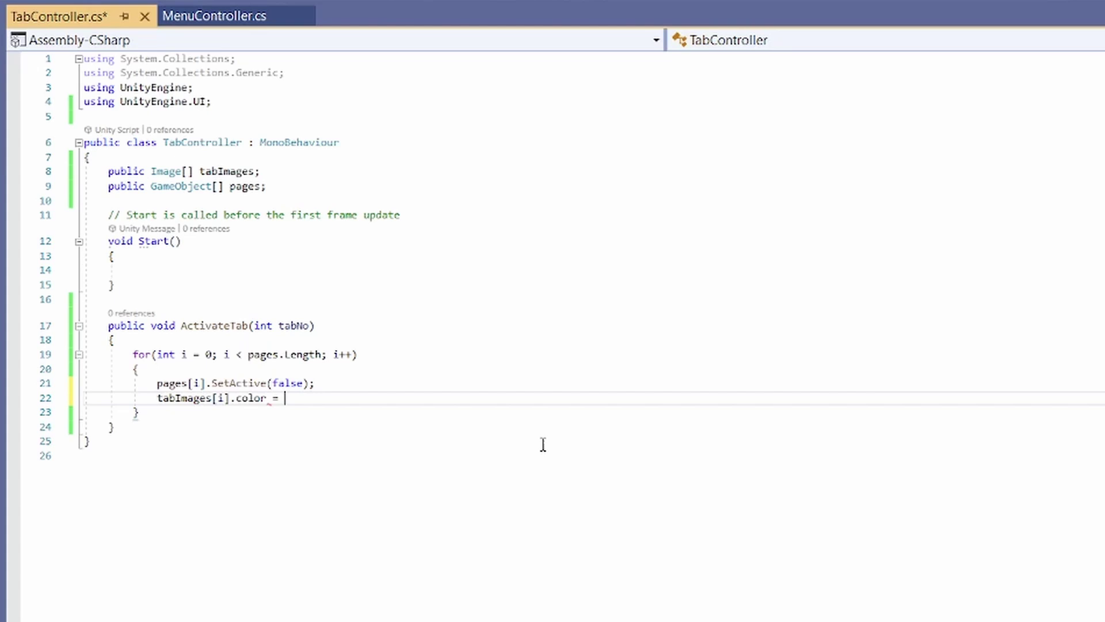
{"action": "type", "text": ".gr"}
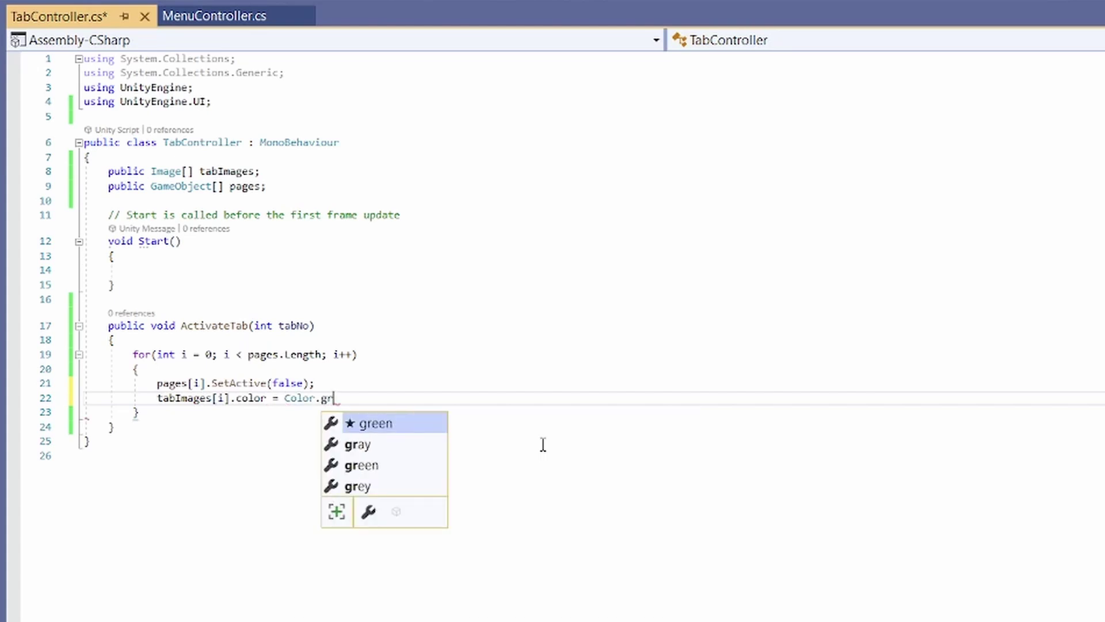
{"action": "key", "text": "Tab"}
{"action": "key", "text": "BackSpace"}
{"action": "key", "text": "BackSpace"}
{"action": "type", "text": "y;"}
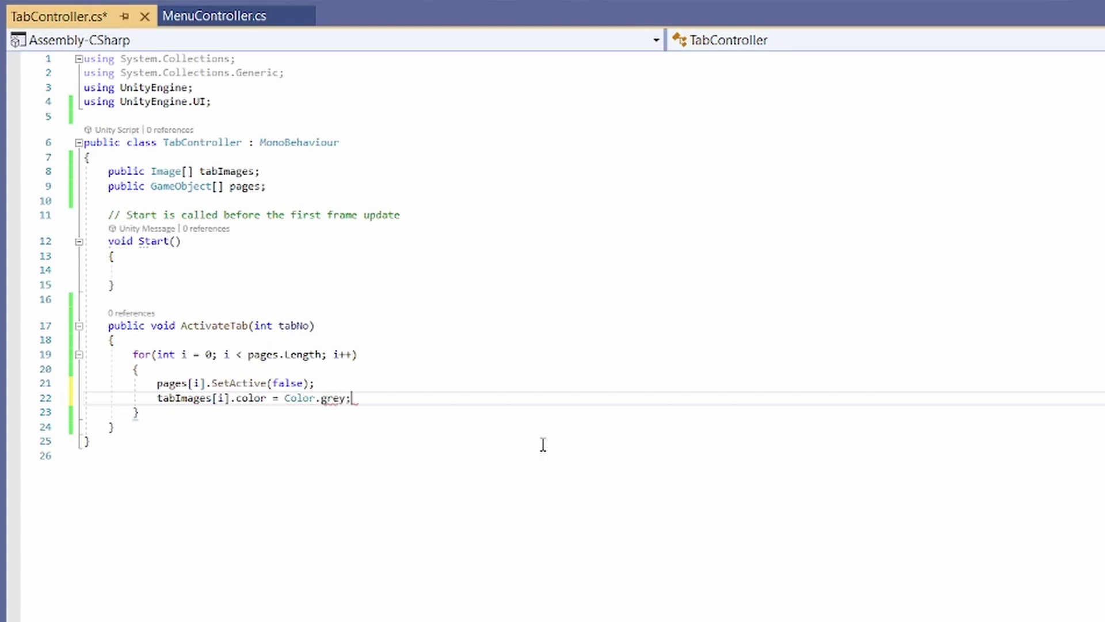
{"action": "key", "text": "ctrl+s"}
After the loop, add pages[tabNo].SetActive(true); and tabImages[tabNo].color = Color.white;, then save.
{"action": "key", "text": "Down"}
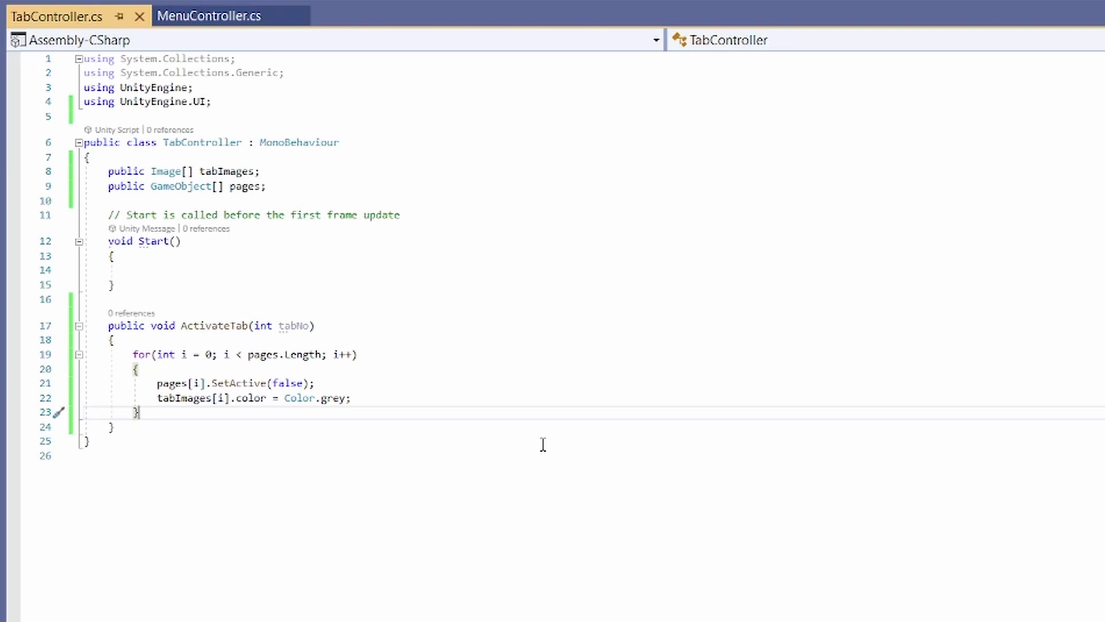
{"action": "key", "text": "Return"}
{"action": "type", "text": "pages["}
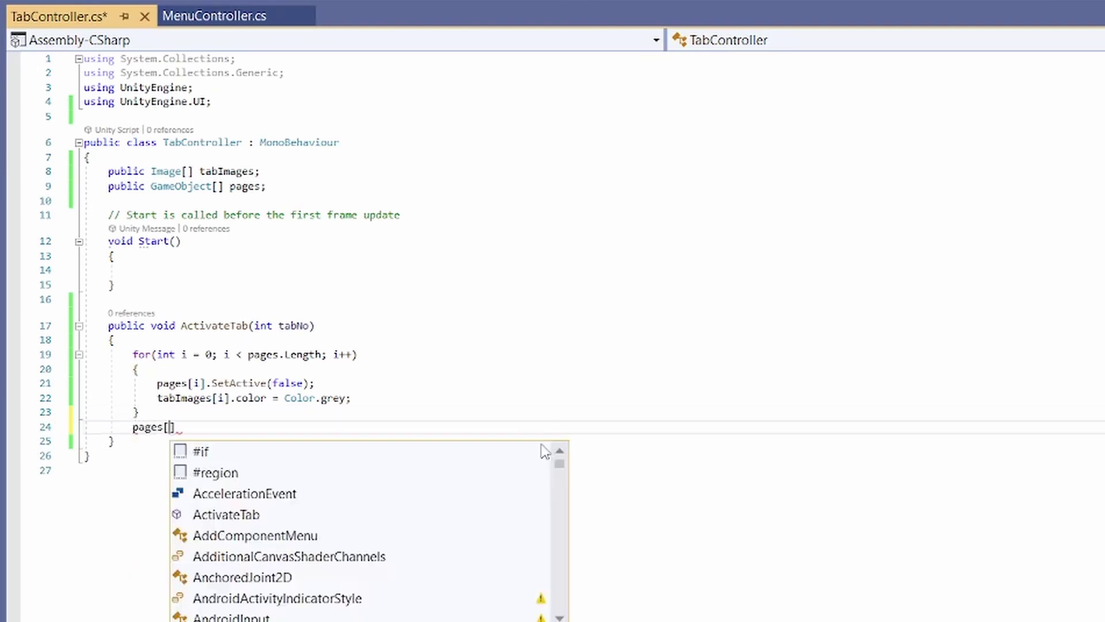
{"action": "type", "text": "tab"}
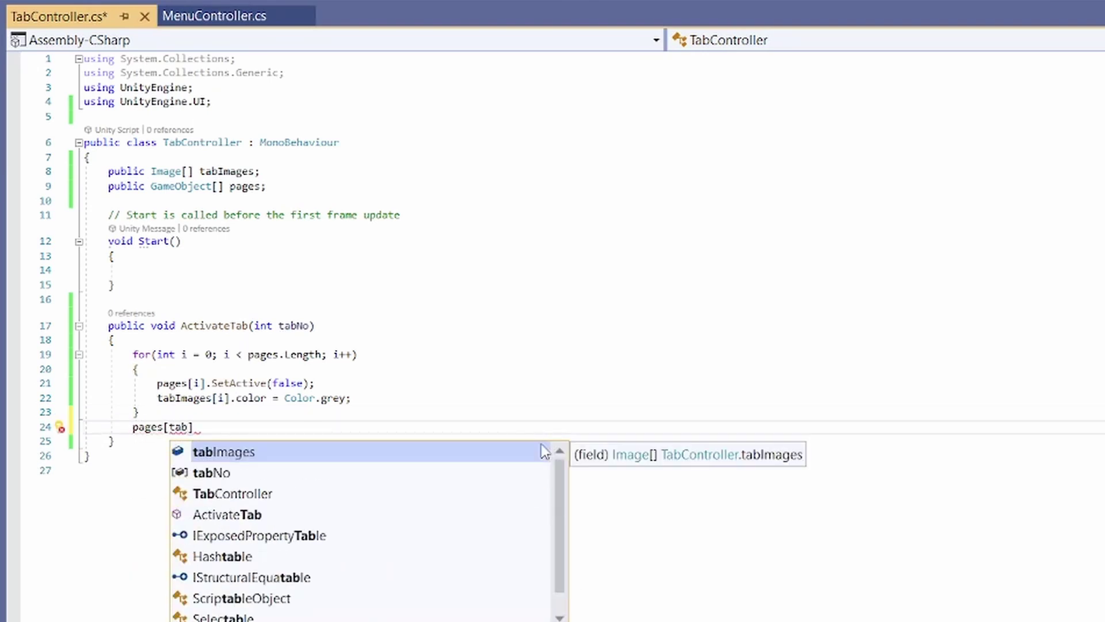
{"action": "type", "text": "No]"}
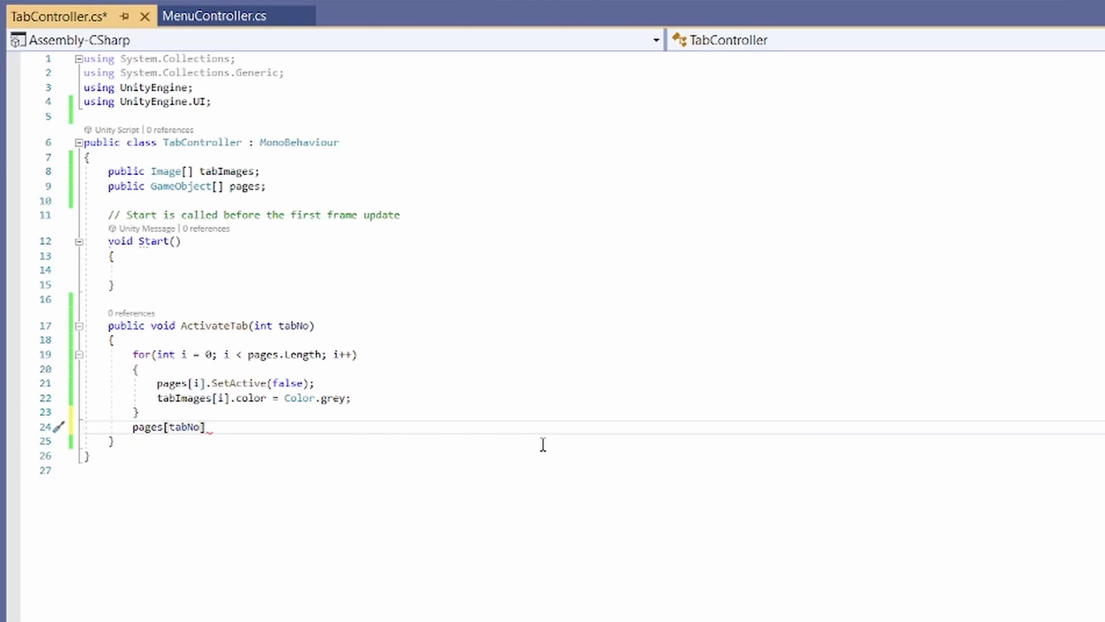
{"action": "type", "text": ".SetActive(tru"}
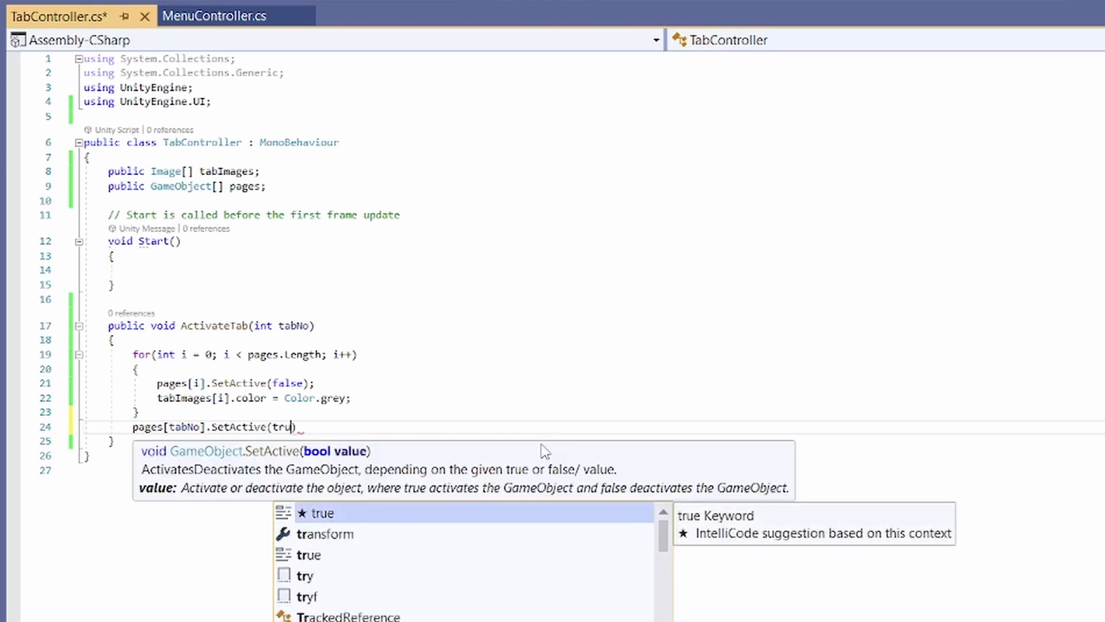
{"action": "type", "text": "e);"}
{"action": "key", "text": "ctrl+s"}
{"action": "key", "text": "Return"}
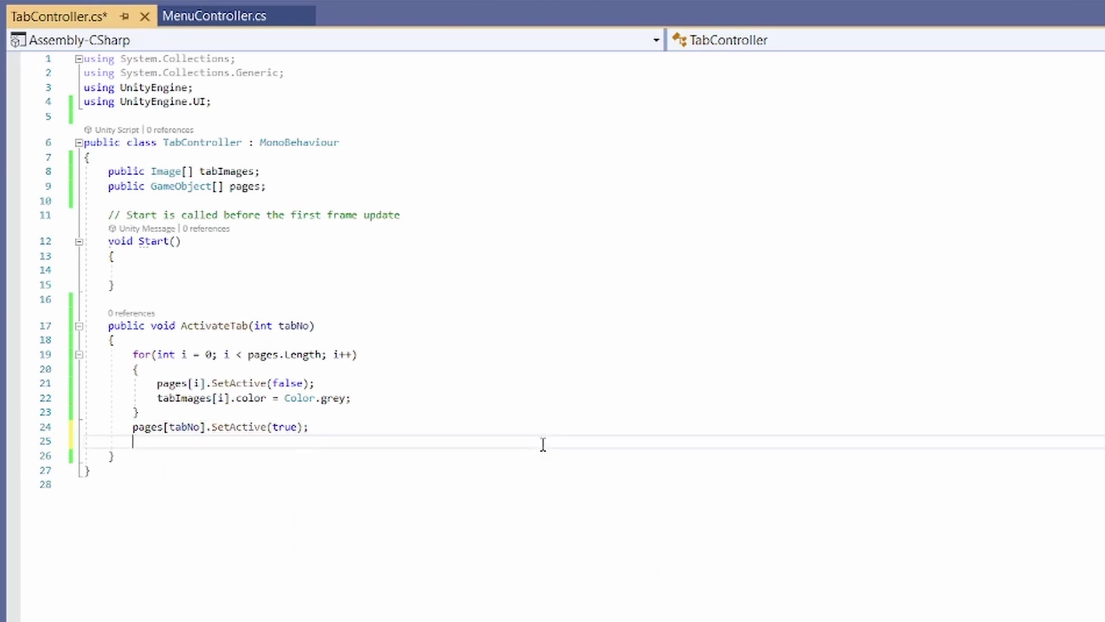
{"action": "type", "text": "ta"}
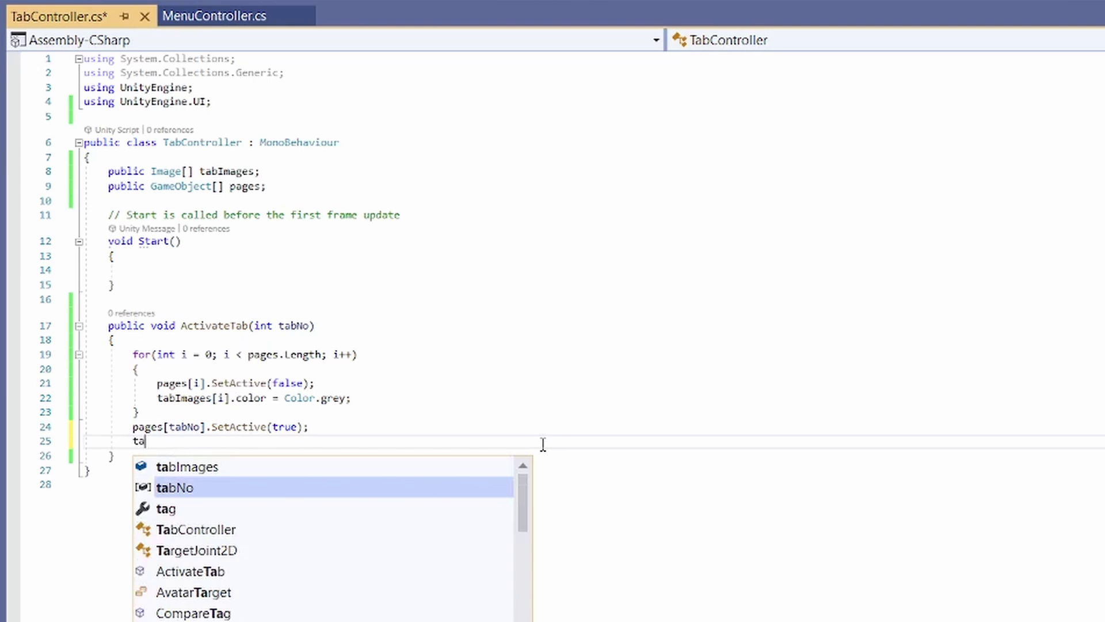
{"action": "type", "text": "bI"}
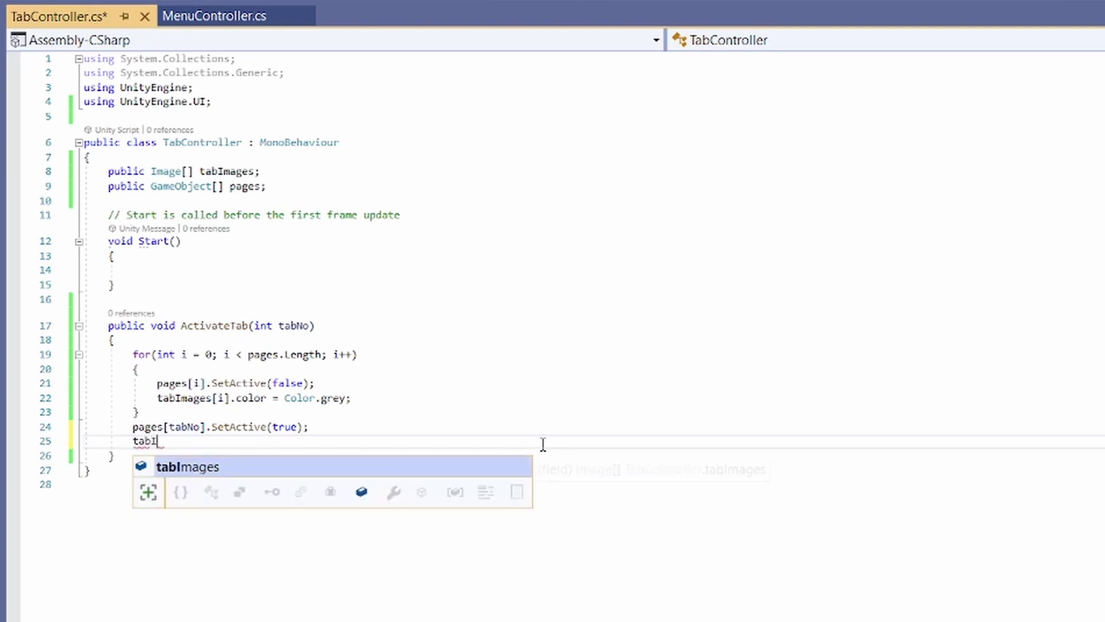
{"action": "type", "text": "mages[tabNo].col"}
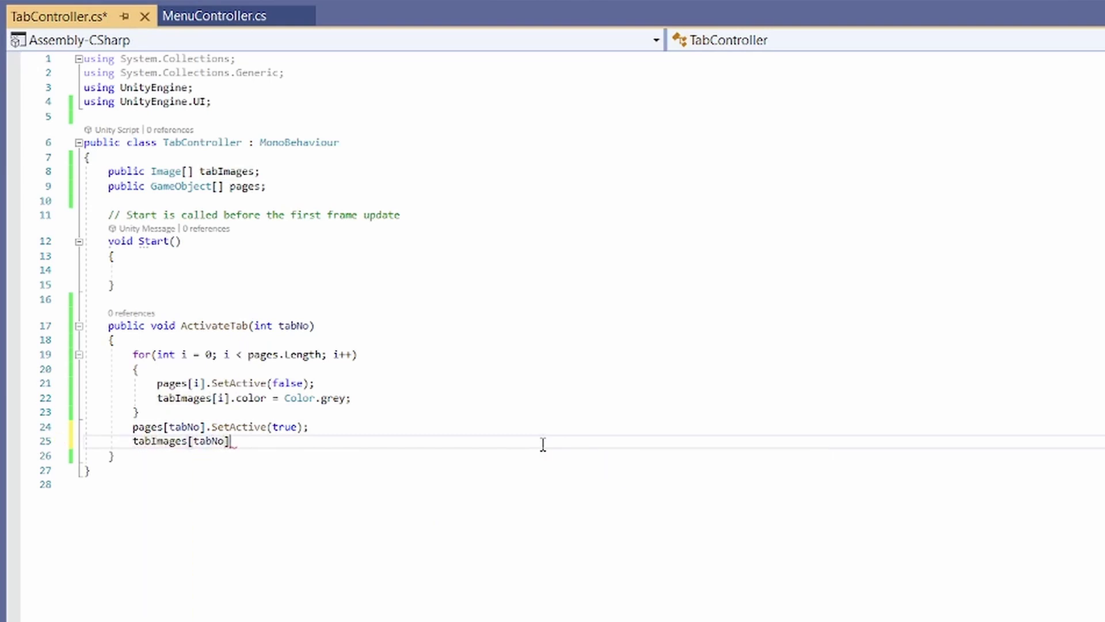
{"action": "key", "text": "Tab"}
{"action": "type", "text": "= Color.white;"}
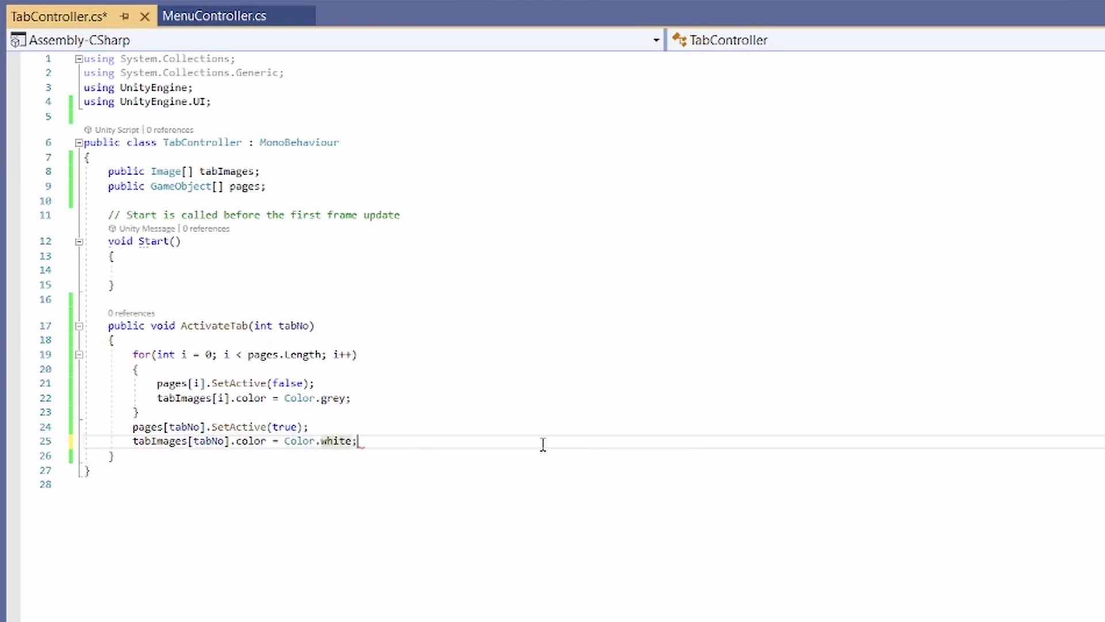
{"action": "key", "text": "ctrl+s"}
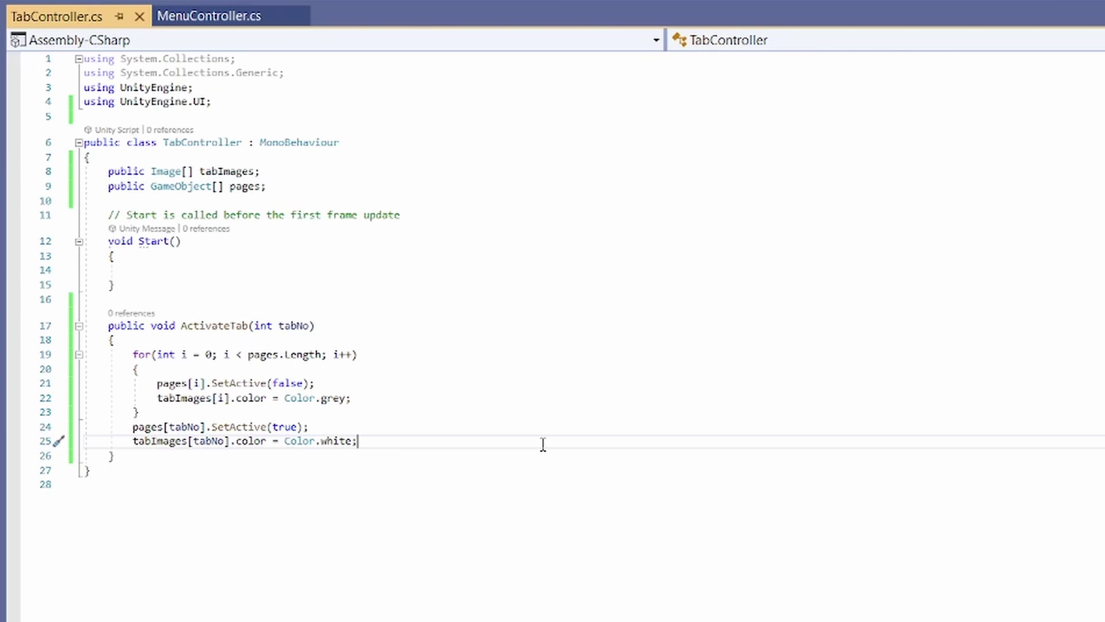
Call ActivateTab(0); in Start, save the script, and return to the Unity editor.
{"action": "left_click", "coordinate": [221, 273]}
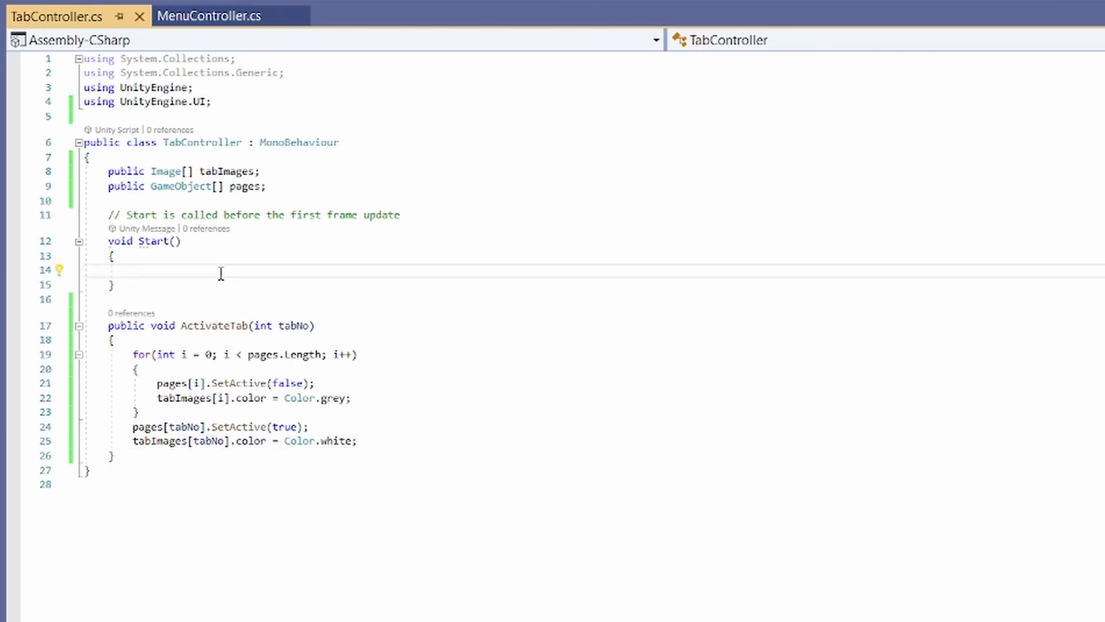
{"action": "type", "text": "ActivateTab("}
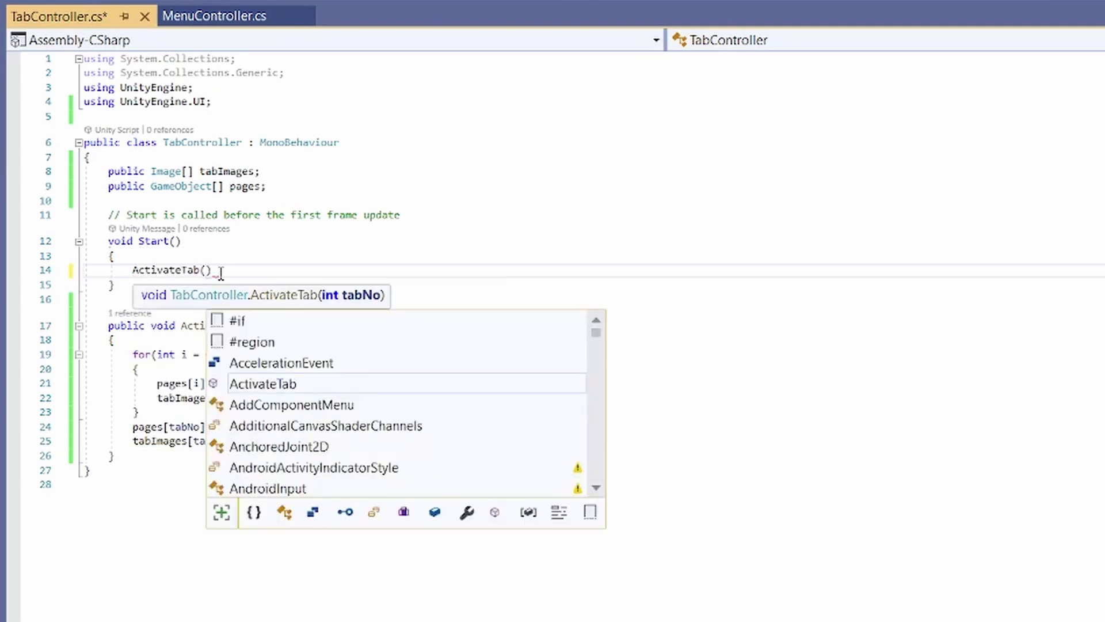
{"action": "type", "text": "0);"}
{"action": "key", "text": "ctrl+s"}
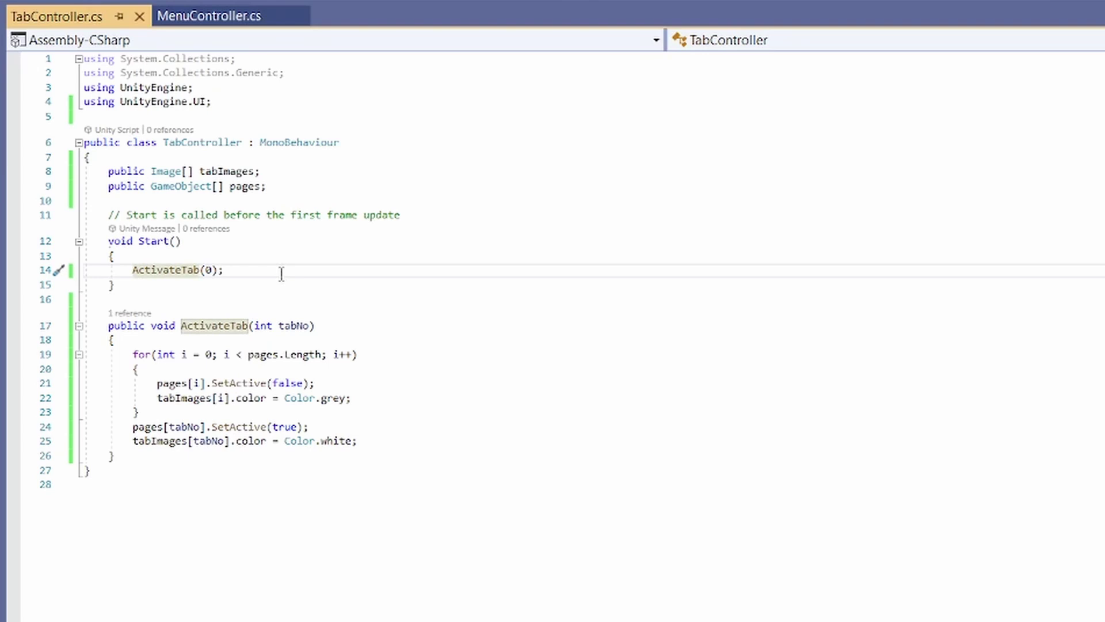
{"action": "left_click", "coordinate": [181, 287]}
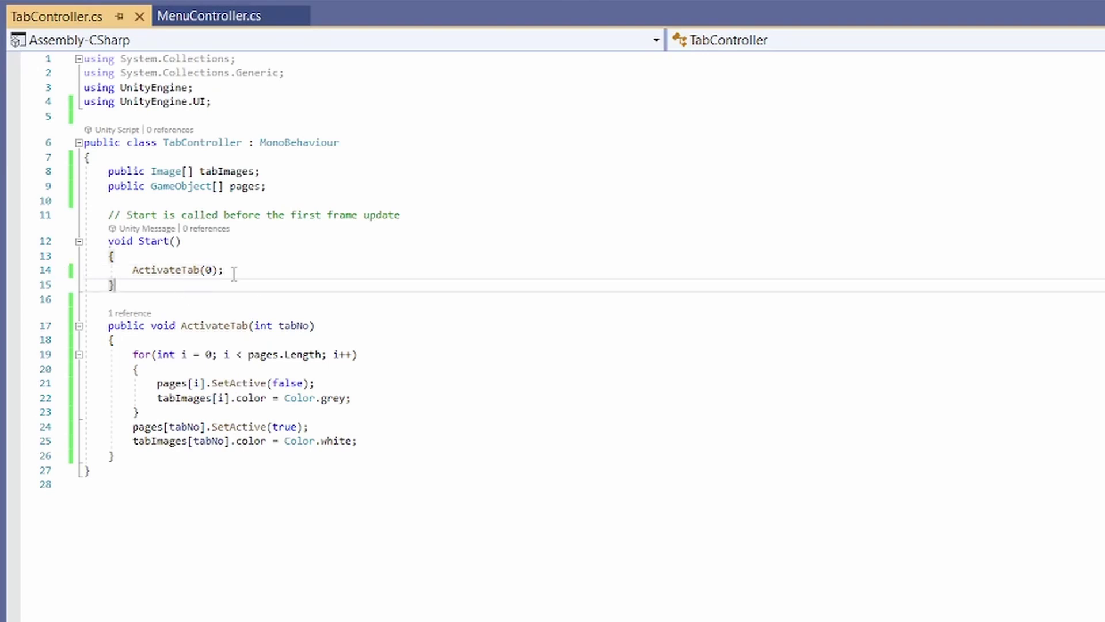
{"action": "left_click", "coordinate": [233, 275]}
{"action": "key", "text": "ctrl+End"}
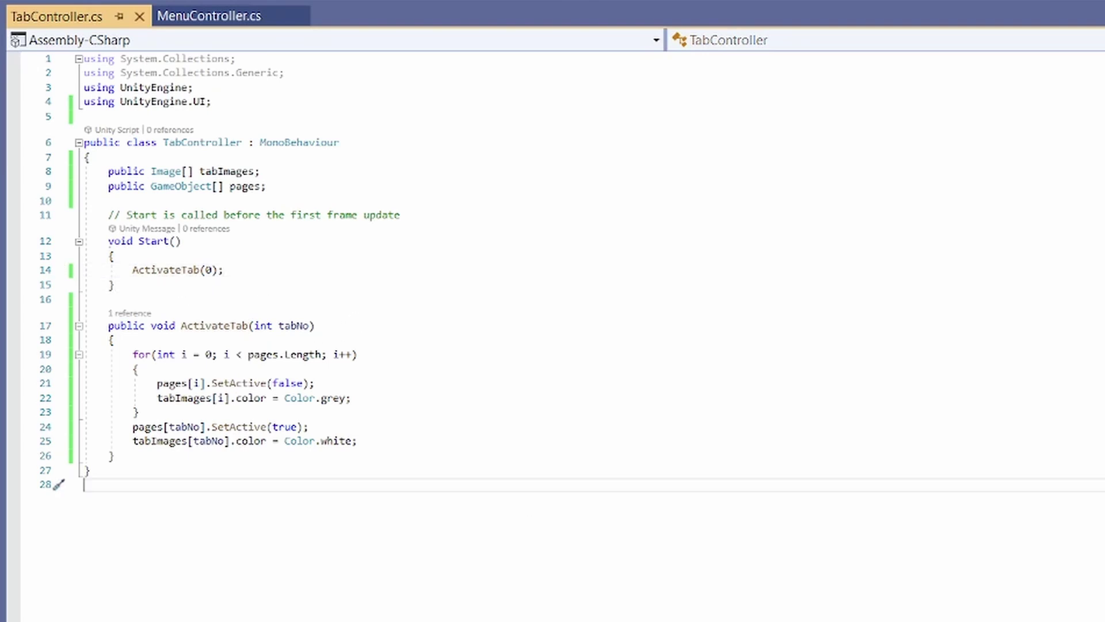
{"action": "key", "text": "alt+Tab"}
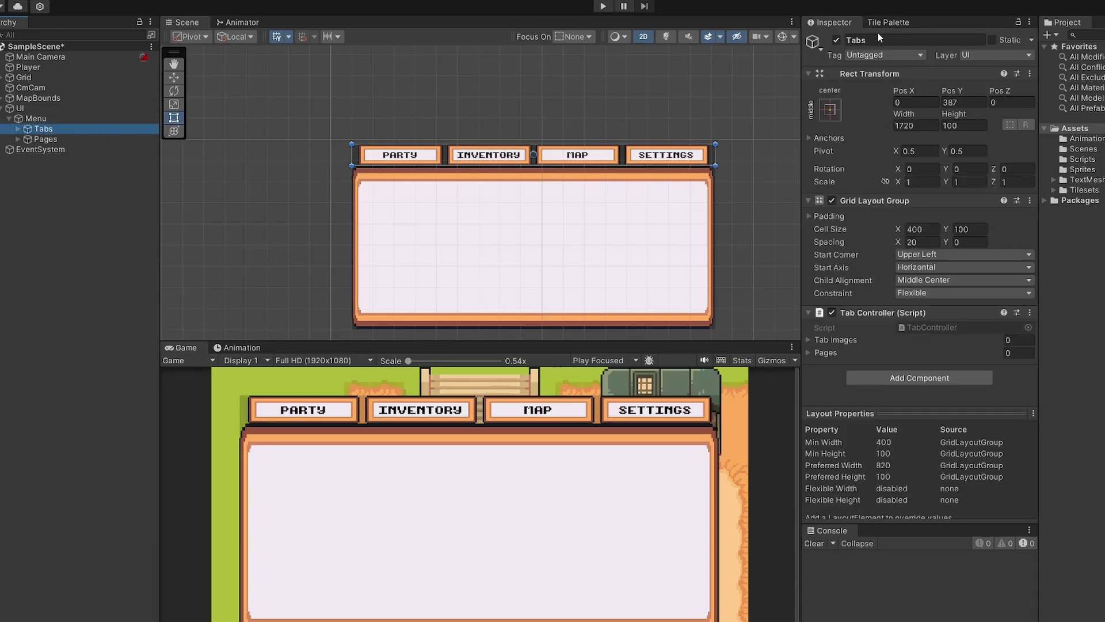
Lock the Inspector on Tabs and drag the four tab objects into Tab Images.
{"action": "left_click", "coordinate": [1017, 22]}
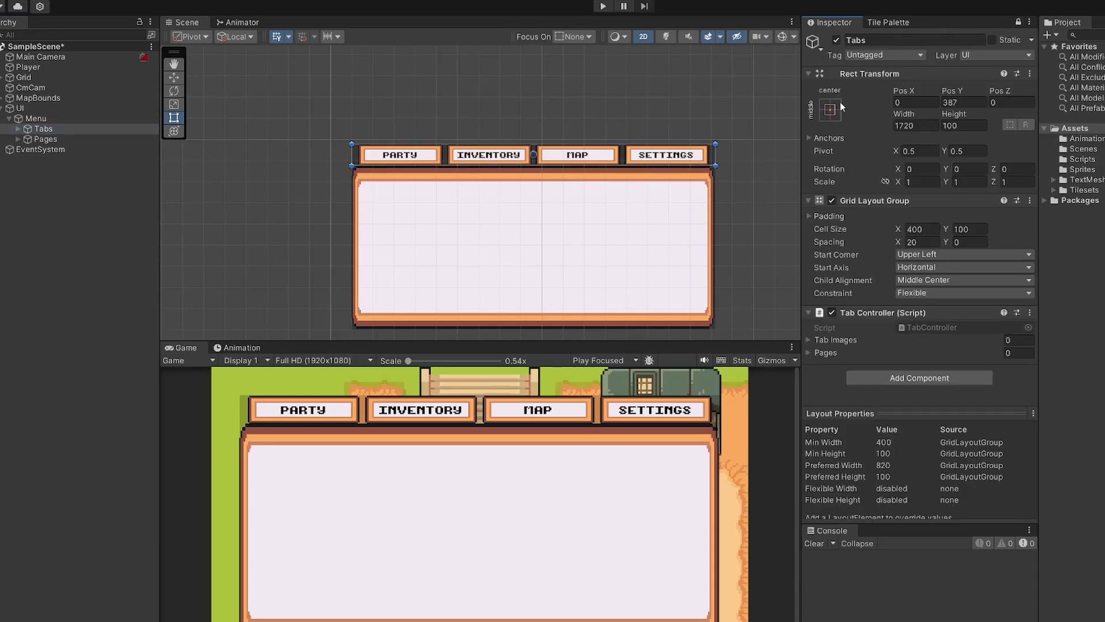
{"action": "left_click", "coordinate": [18, 128]}
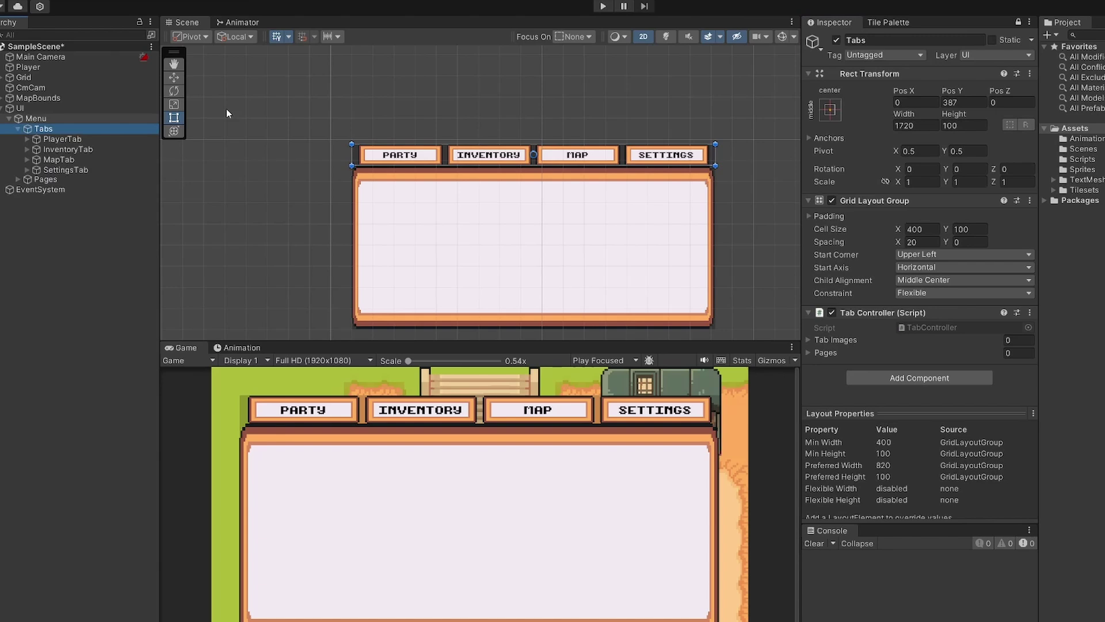
{"action": "left_click", "coordinate": [98, 149]}
{"action": "left_click", "coordinate": [98, 139]}
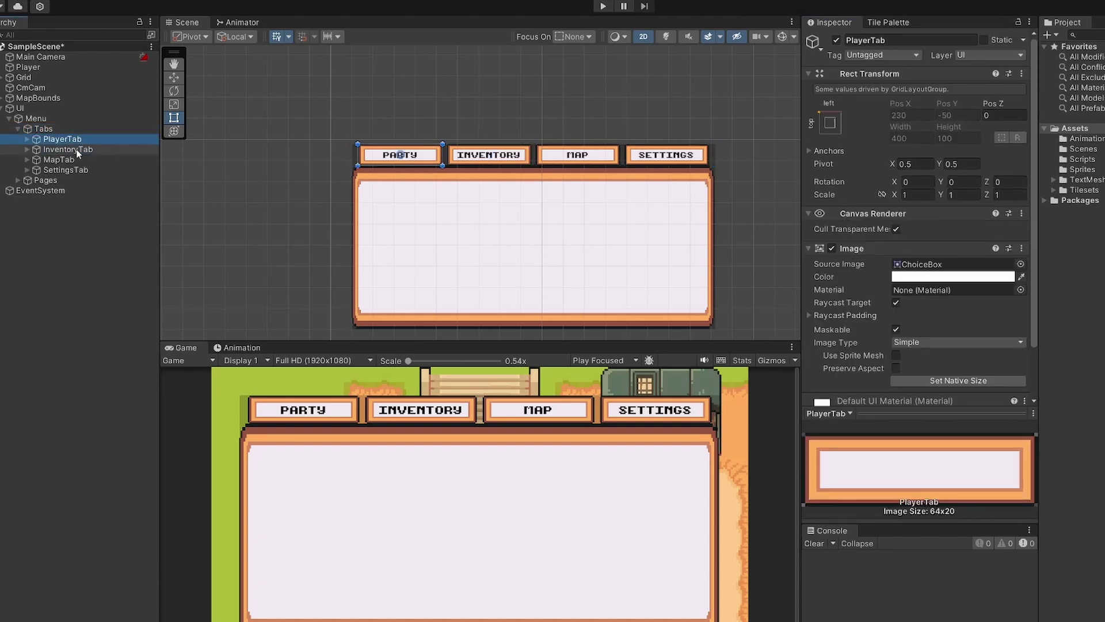
{"action": "left_click", "coordinate": [98, 148]}
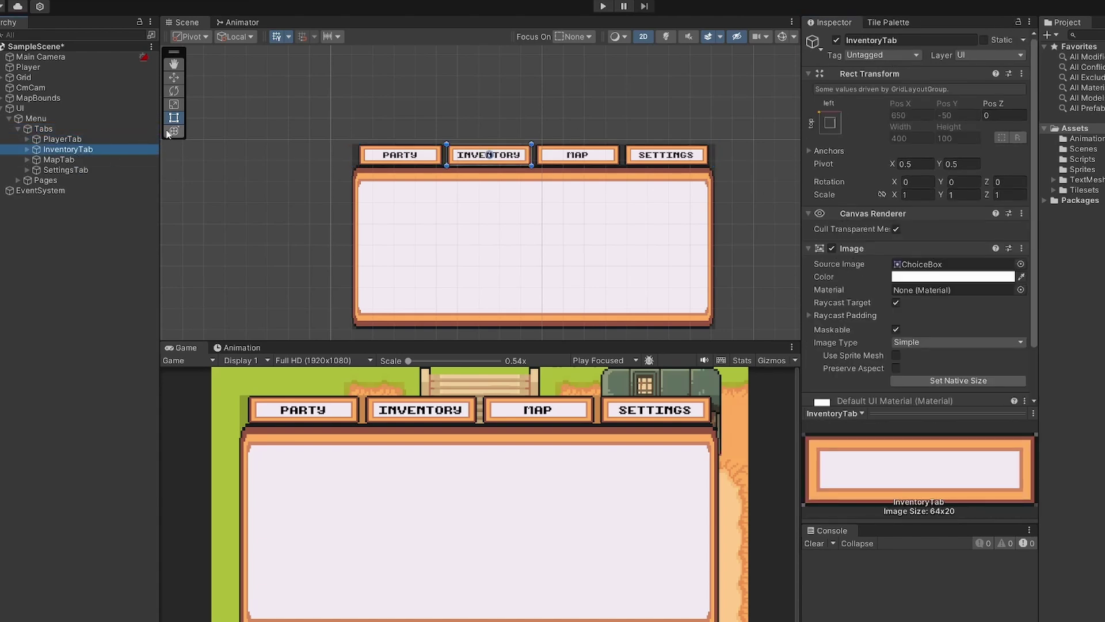
{"action": "left_click", "coordinate": [45, 129]}
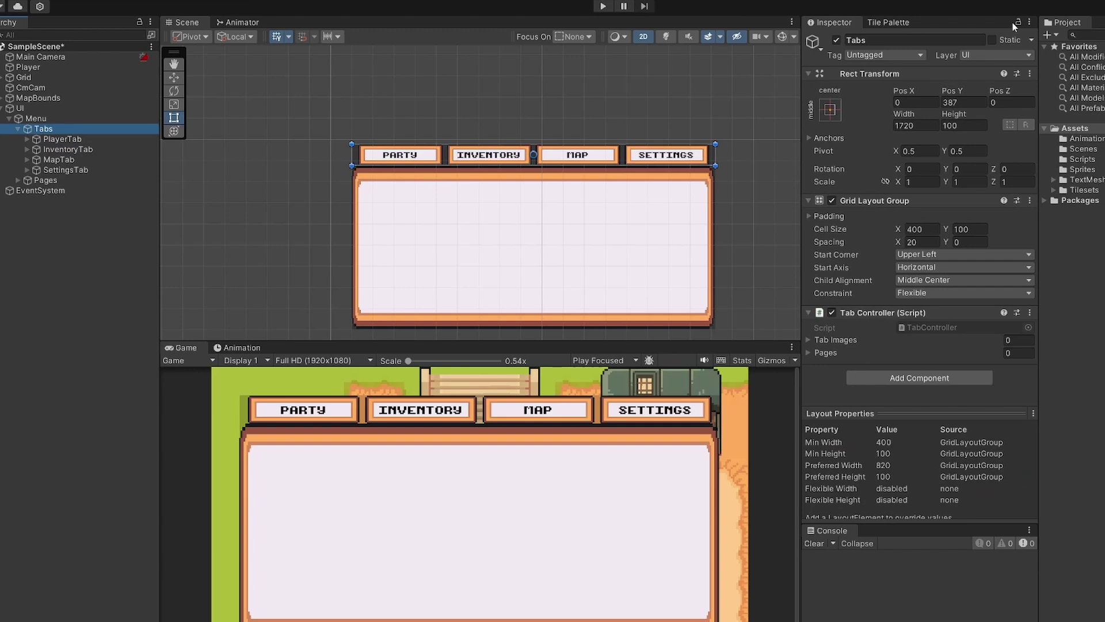
{"action": "left_click", "coordinate": [83, 142]}
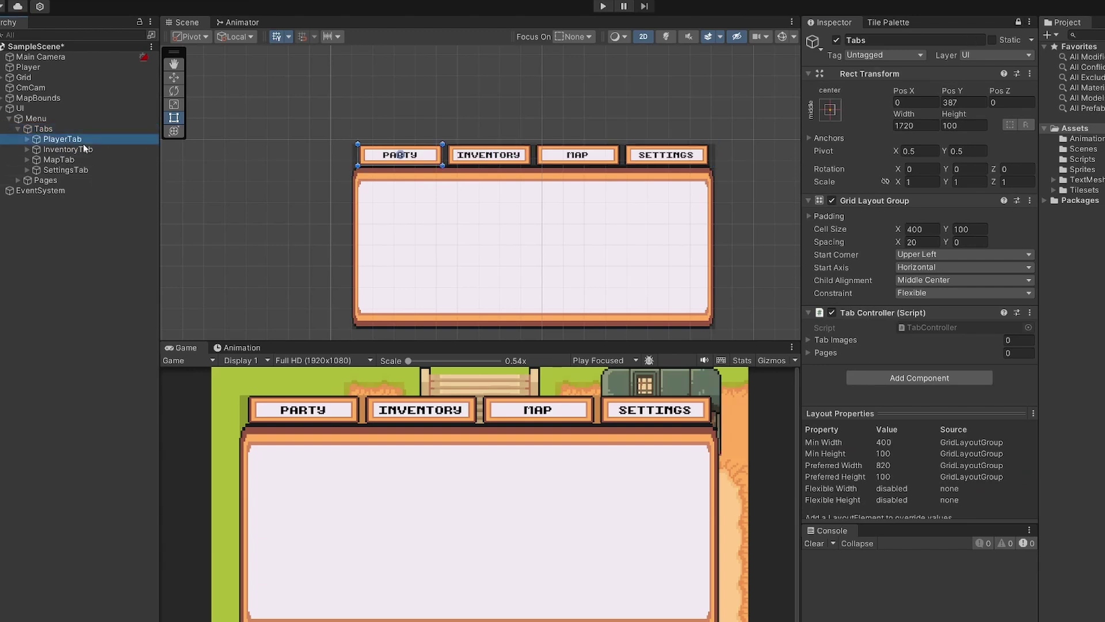
{"action": "left_click", "coordinate": [72, 171], "text": "shift"}
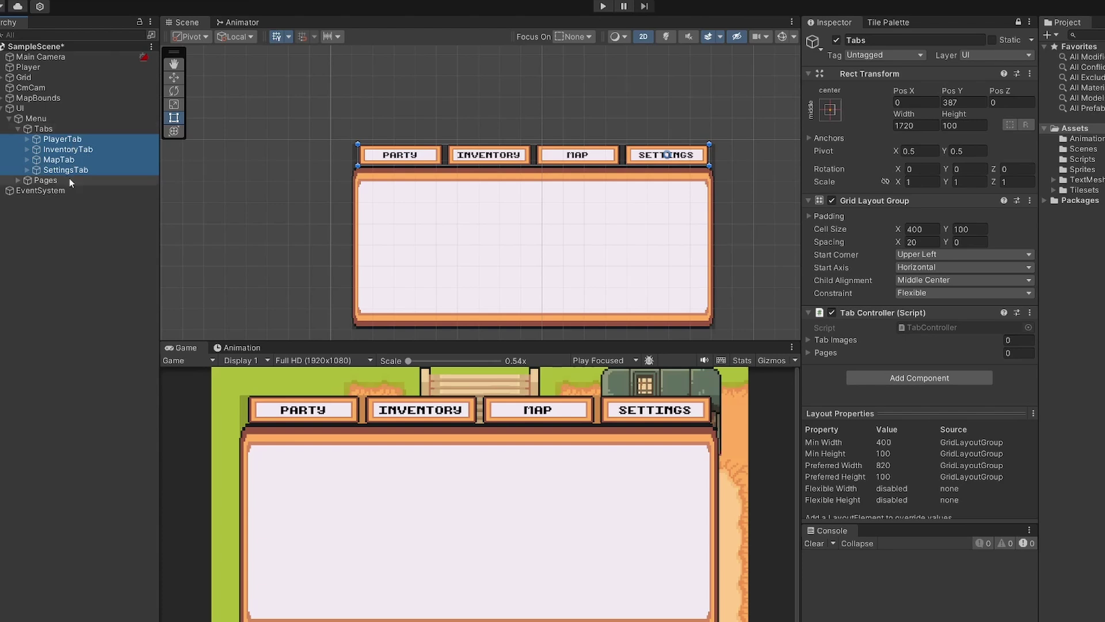
{"action": "left_click_drag", "start_coordinate": [69, 162], "coordinate": [854, 340]}
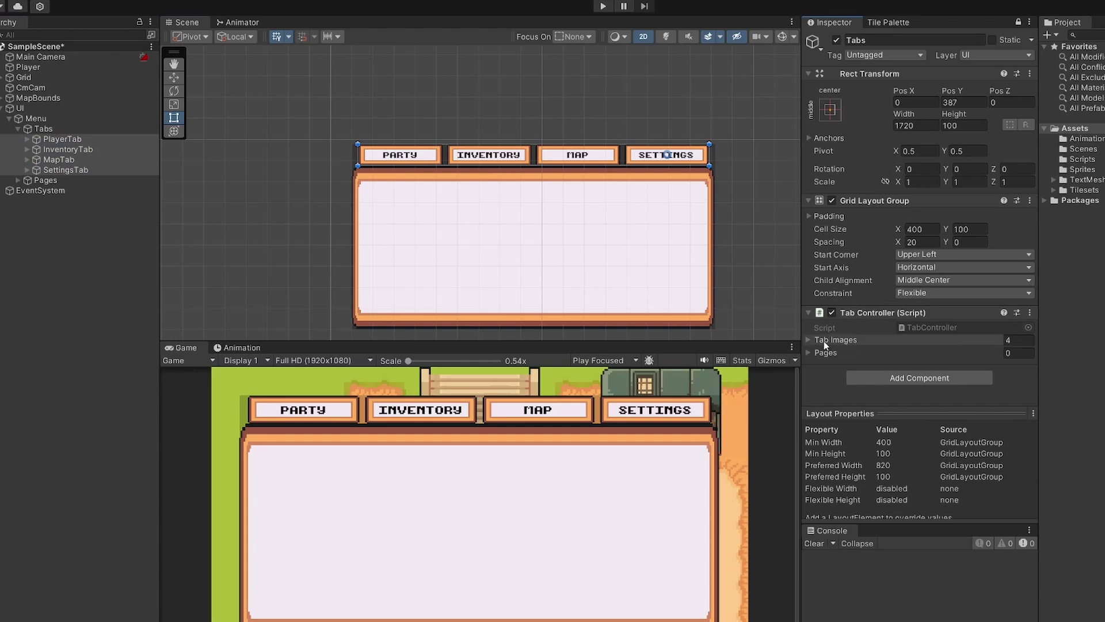
{"action": "left_click", "coordinate": [807, 339]}
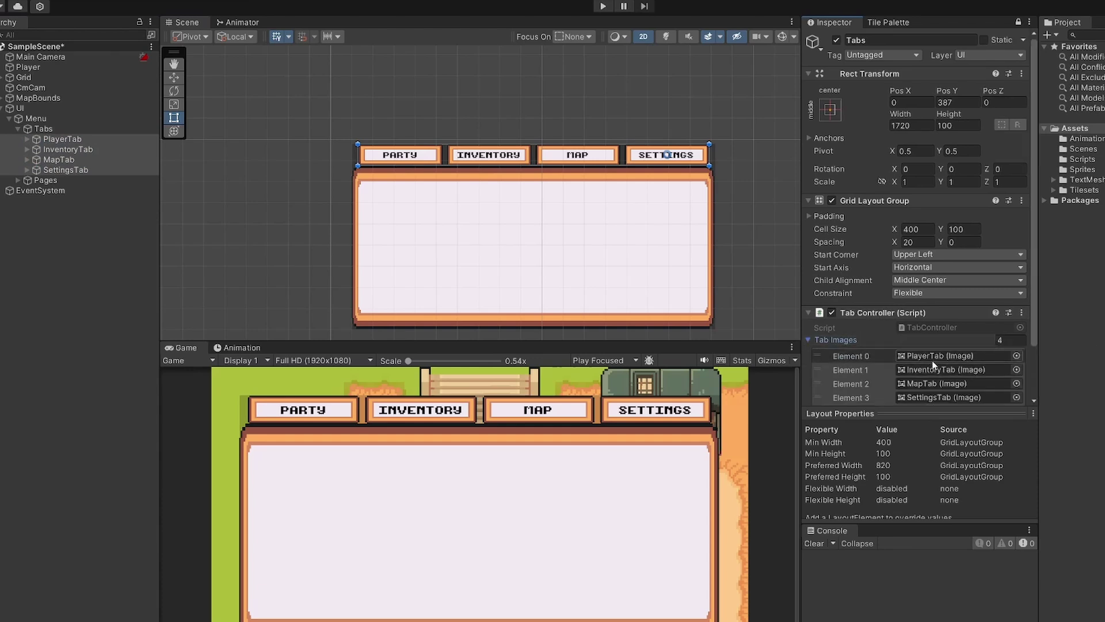
Assign the four page objects, PlayerPage onward, to the Tab Controller's Pages list.
{"action": "left_click", "coordinate": [19, 180]}
{"action": "left_click", "coordinate": [71, 190]}
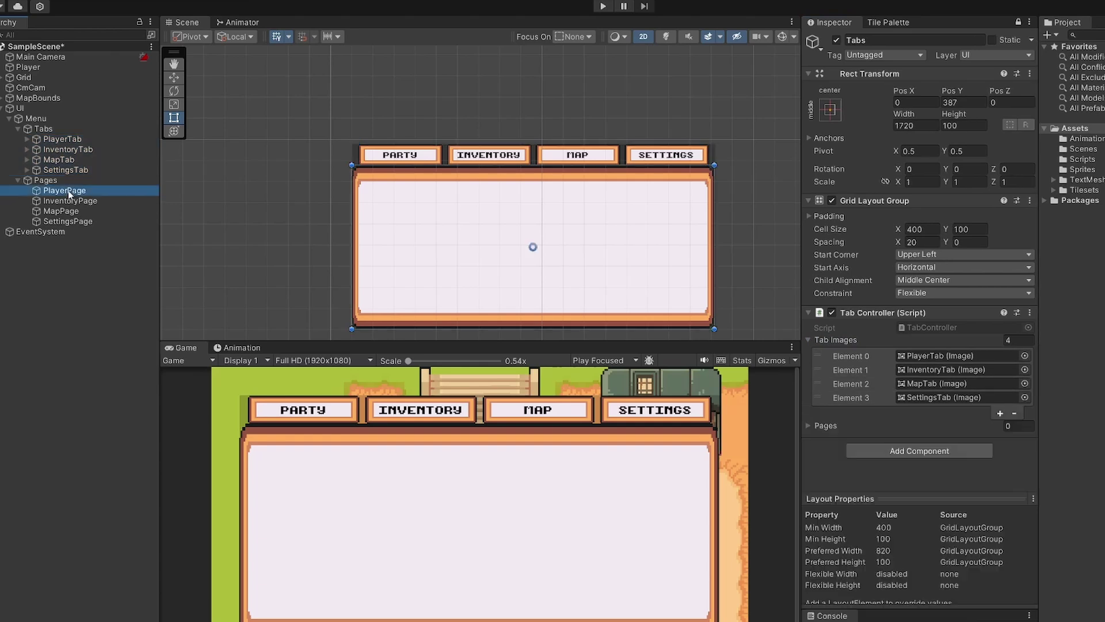
{"action": "left_click", "coordinate": [87, 224], "text": "shift"}
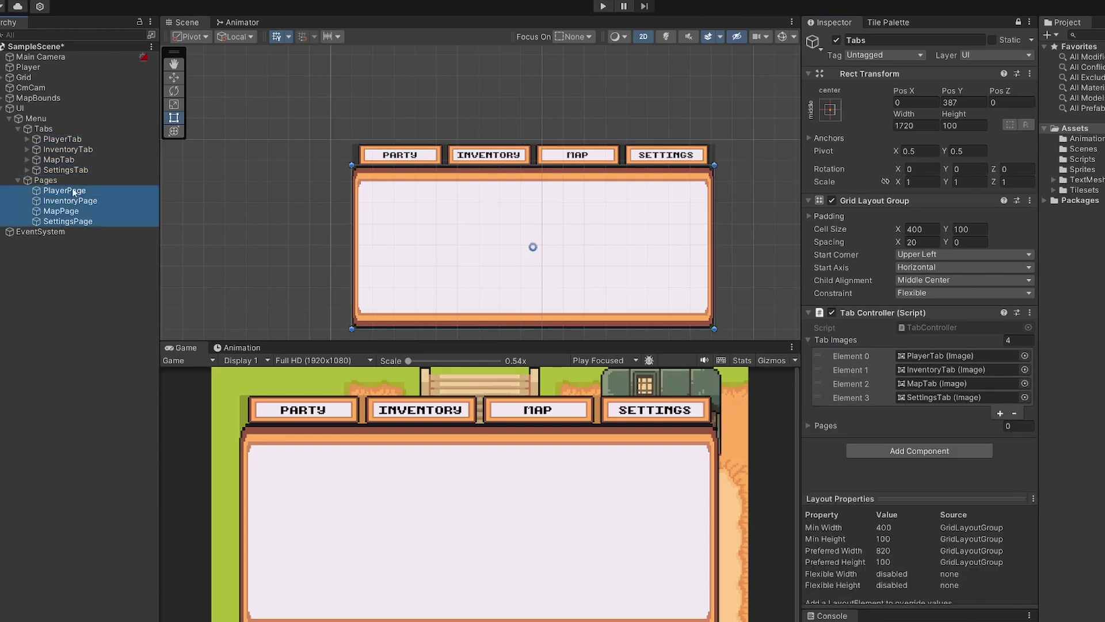
{"action": "left_click_drag", "start_coordinate": [74, 192], "coordinate": [833, 425]}
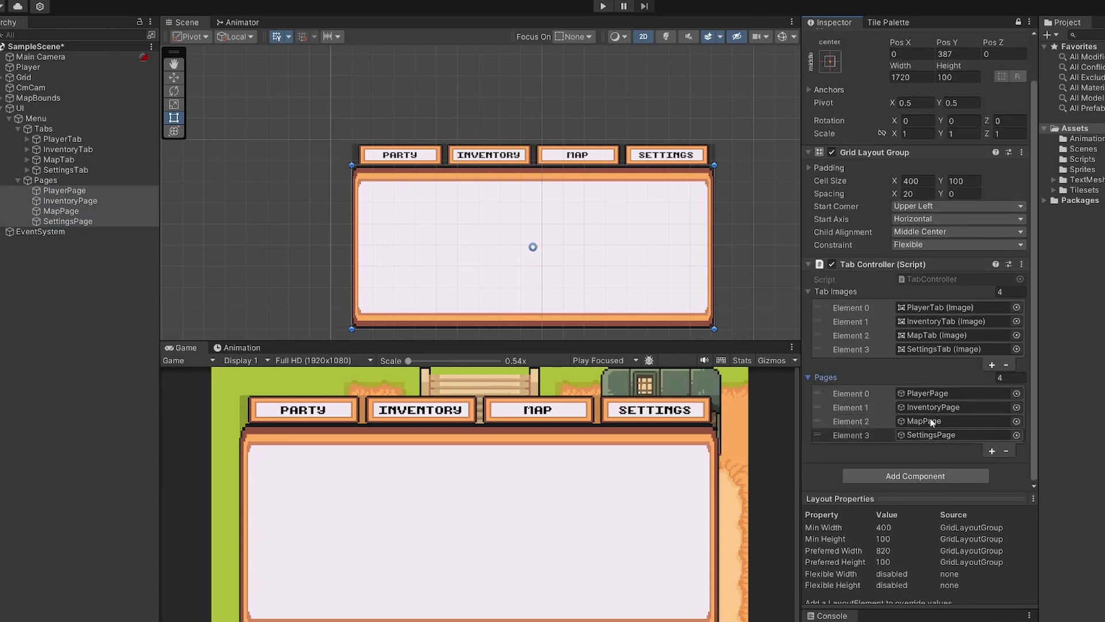
Enter Play mode and change PlayerTab's Text (TMP) label from PARTY to PLAYER.
{"action": "left_click", "coordinate": [603, 7]}
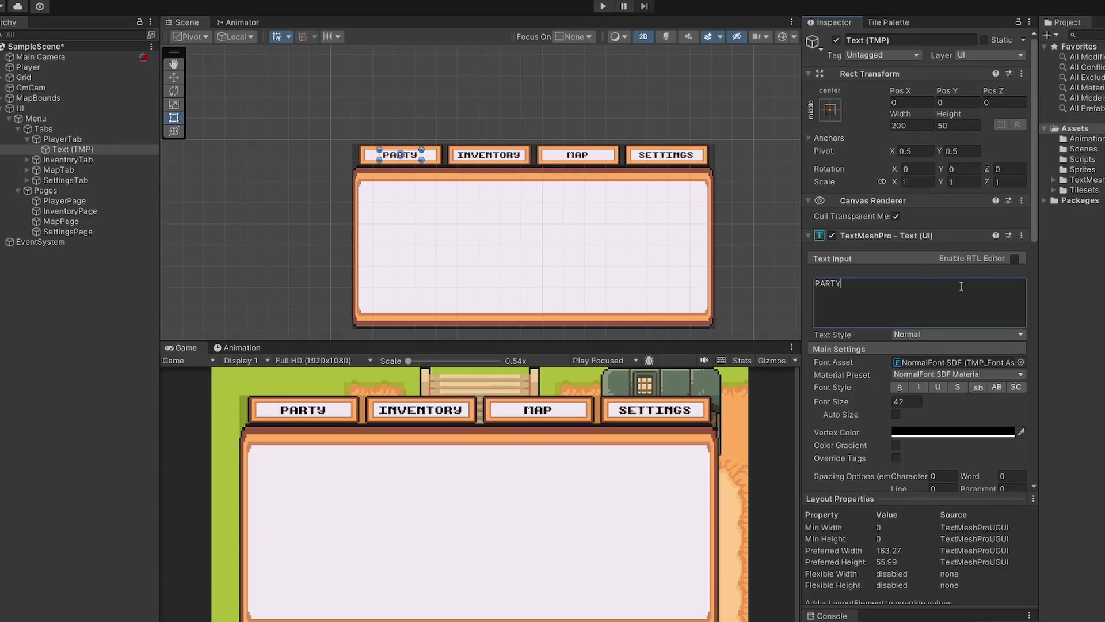
{"action": "double_click", "coordinate": [837, 283]}
{"action": "type", "text": "PLAYER"}
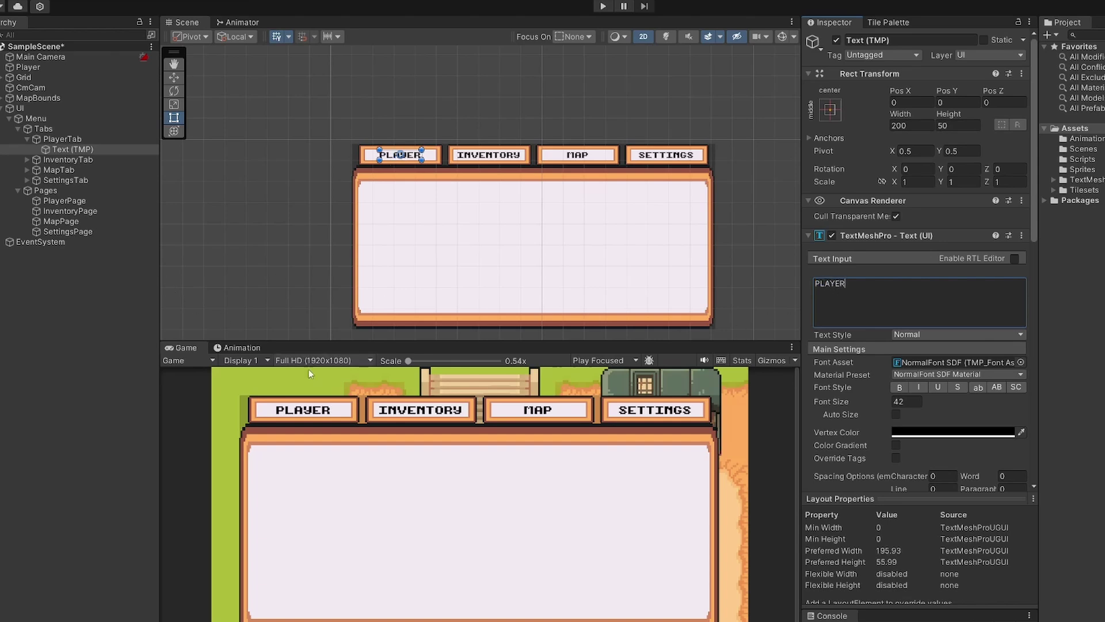
{"action": "left_click", "coordinate": [61, 139]}
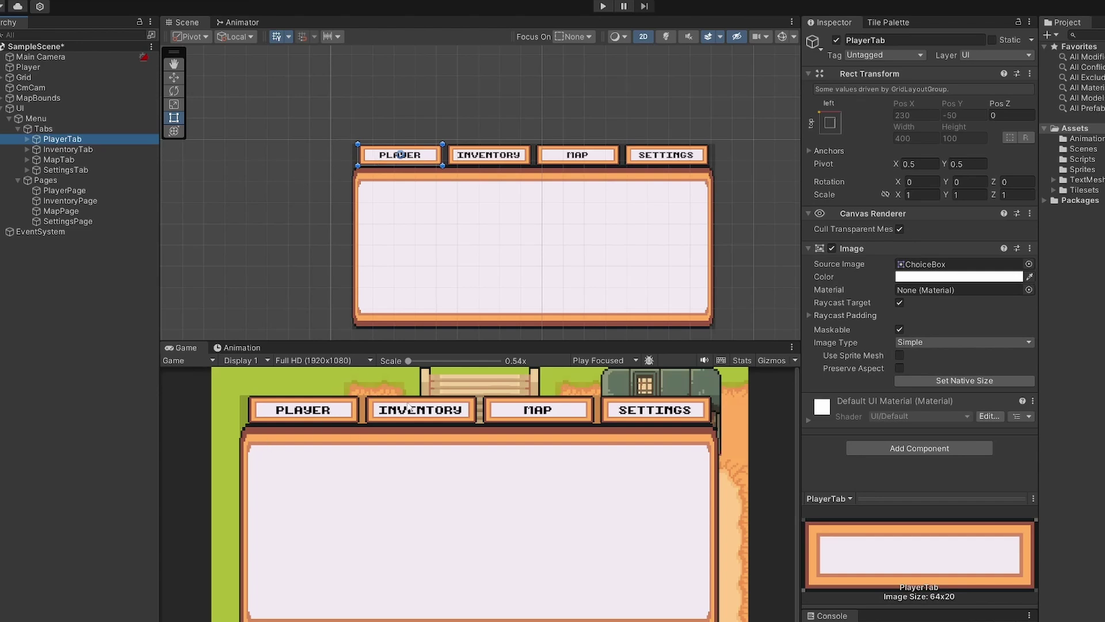
Add an Event Trigger to PlayerTab whose Pointer Down calls TabController.ActivateTab on Tabs with 0.
{"action": "left_click", "coordinate": [959, 449]}
{"action": "type", "text": "event tri"}
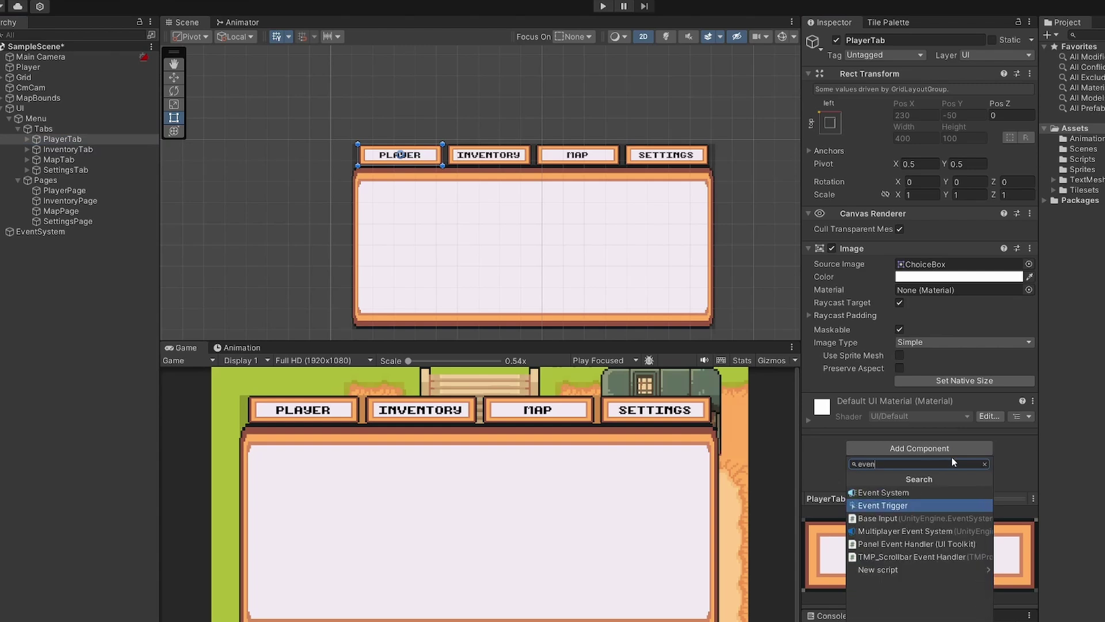
{"action": "left_click", "coordinate": [883, 493]}
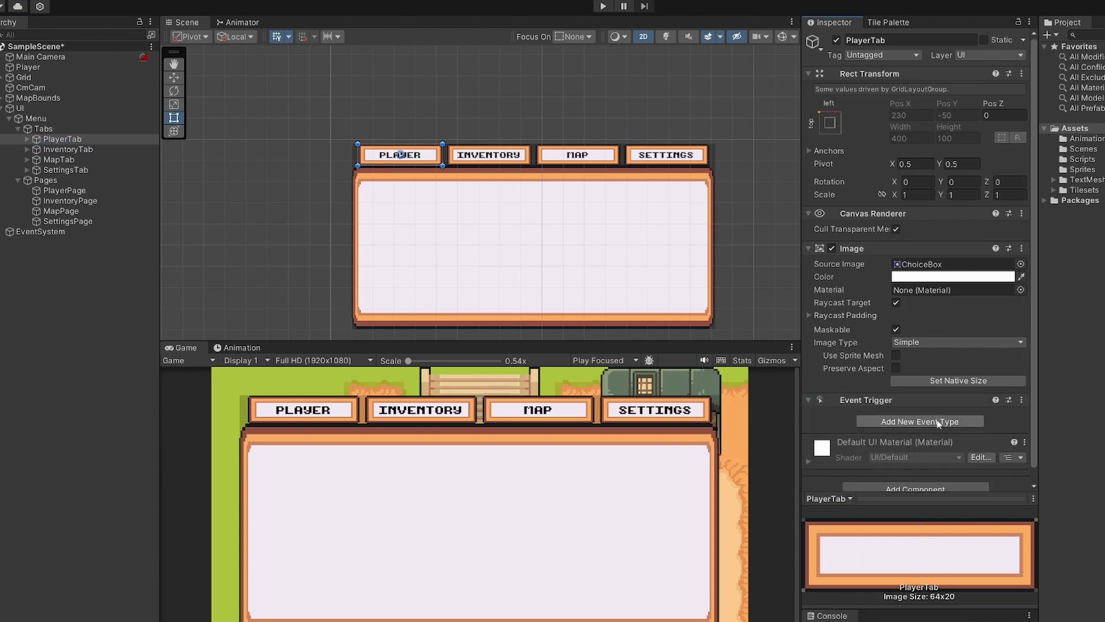
{"action": "left_click", "coordinate": [969, 422]}
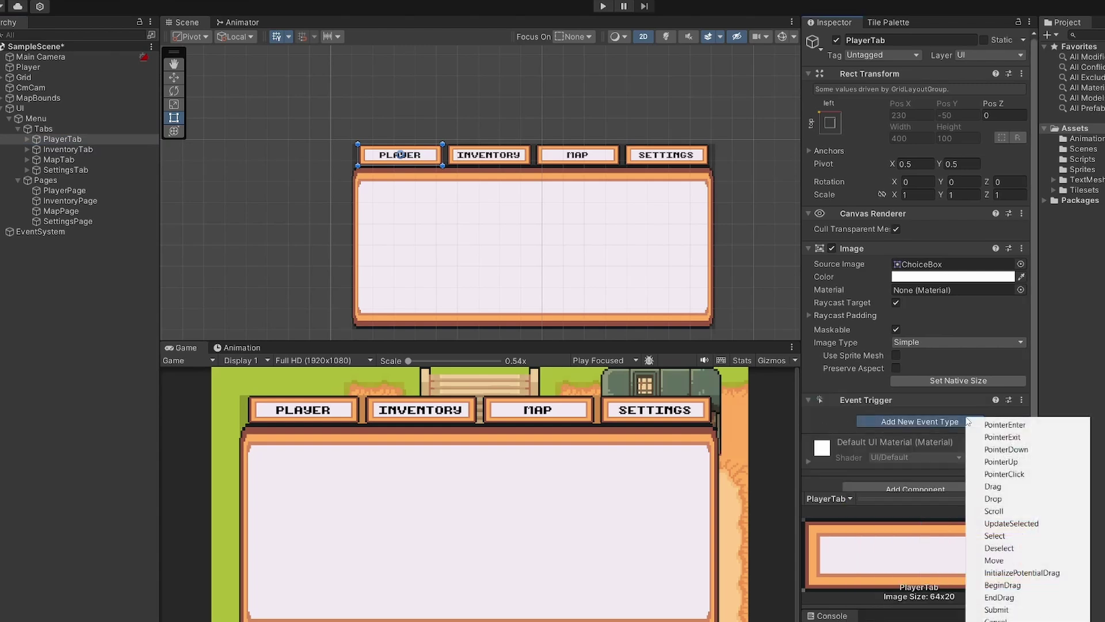
{"action": "left_click", "coordinate": [1042, 452]}
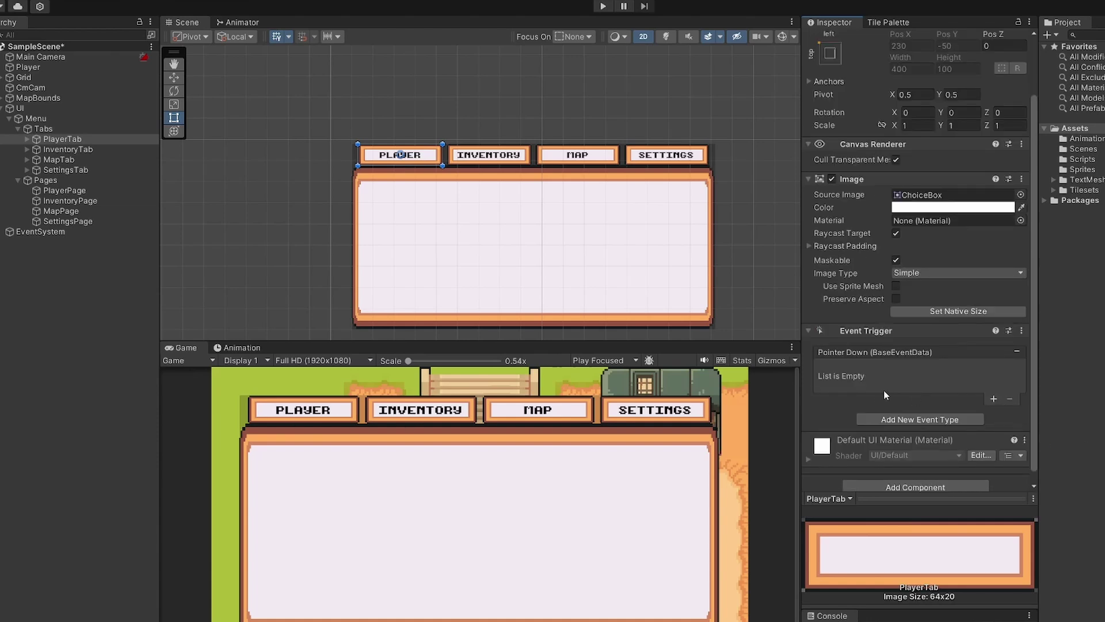
{"action": "left_click", "coordinate": [993, 399]}
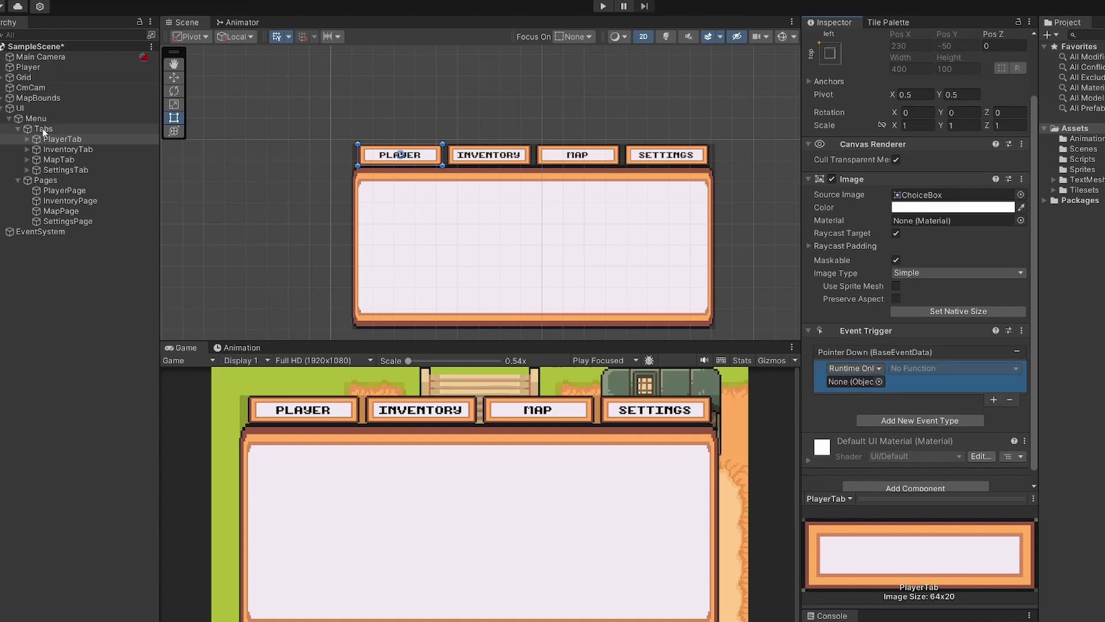
{"action": "left_click_drag", "start_coordinate": [45, 138], "coordinate": [832, 382]}
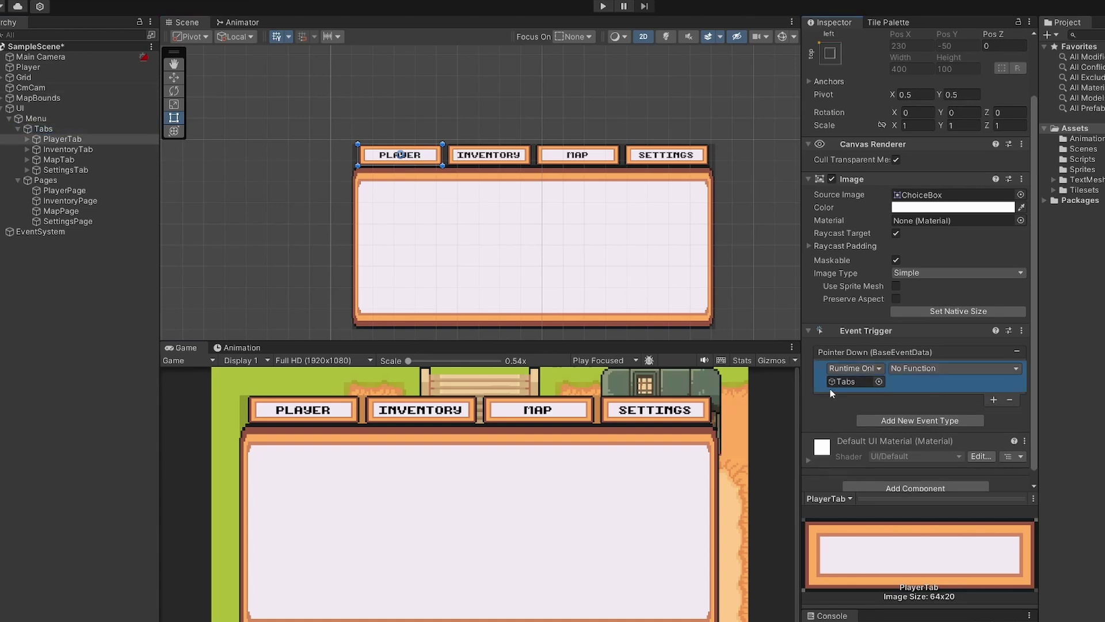
{"action": "left_click", "coordinate": [939, 375]}
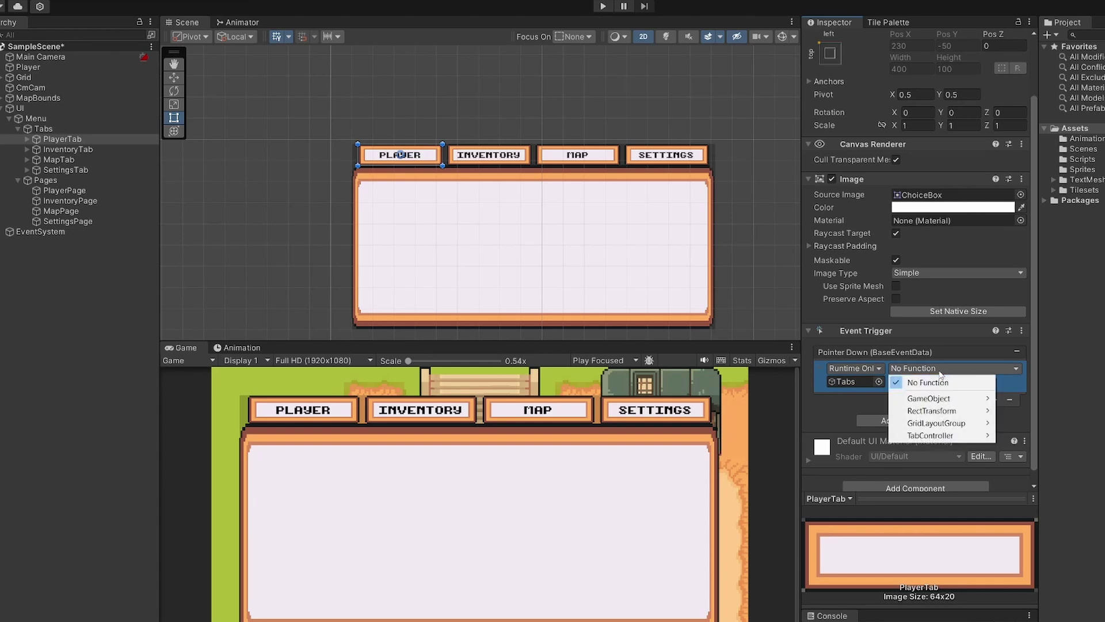
{"action": "mouse_move", "coordinate": [945, 436]}
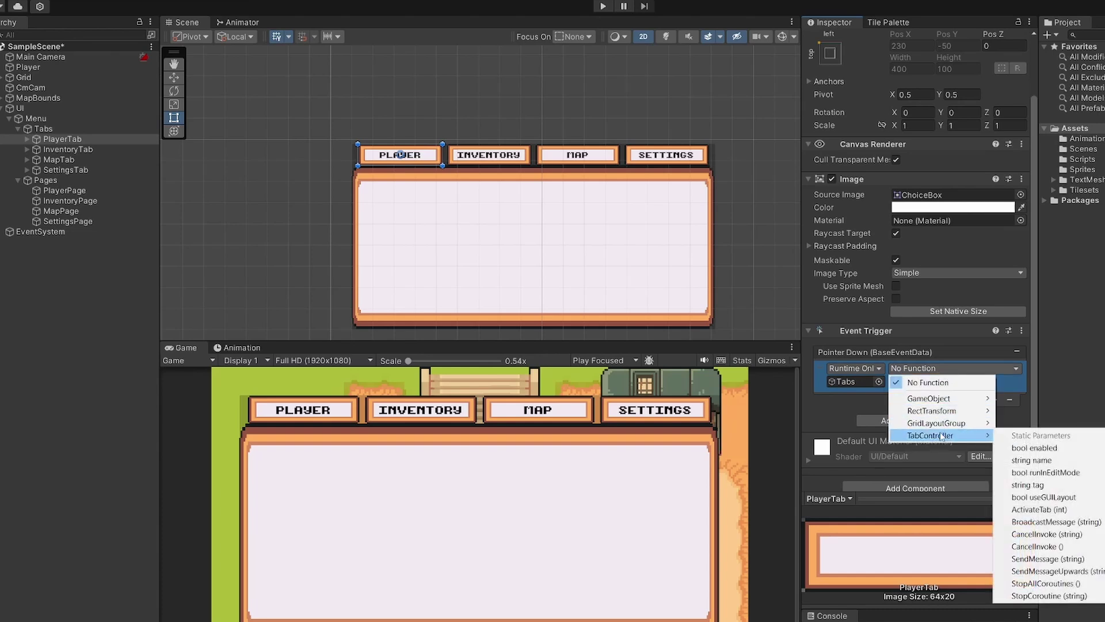
{"action": "left_click", "coordinate": [1065, 510]}
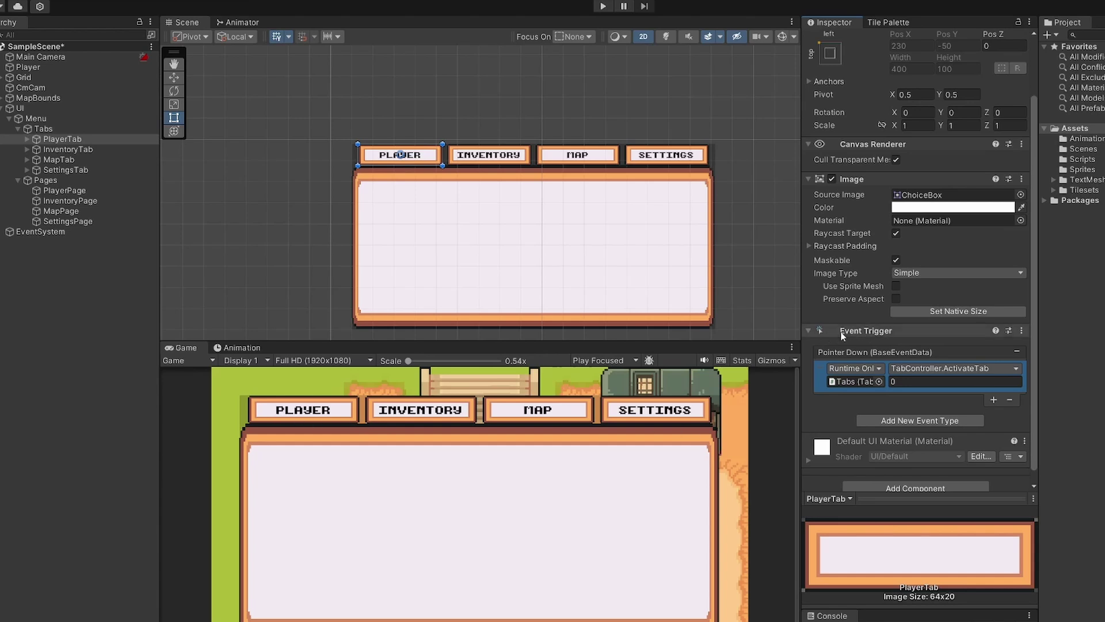
{"action": "left_click", "coordinate": [1022, 331]}
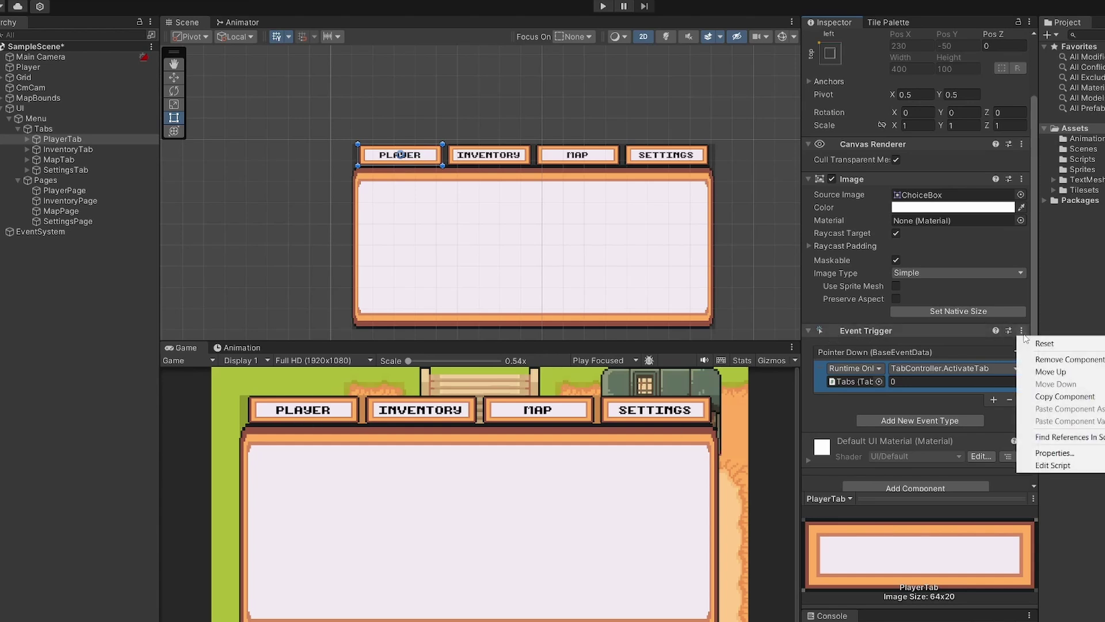
Copy PlayerTab's Event Trigger and paste it as a new component onto InventoryTab.
{"action": "left_click", "coordinate": [1064, 399]}
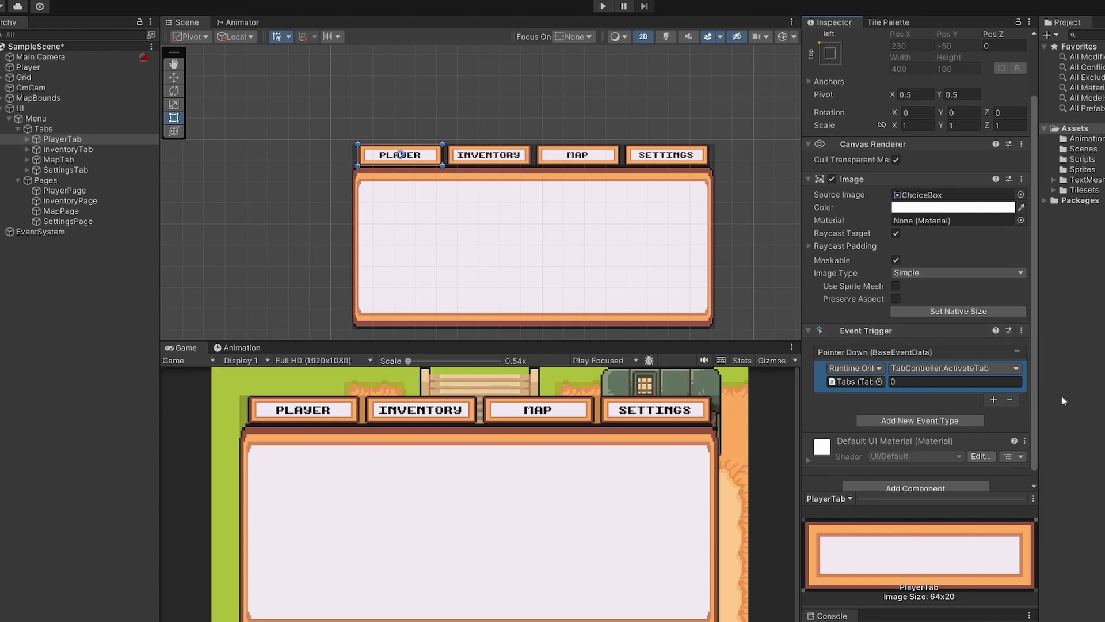
{"action": "left_click", "coordinate": [488, 154]}
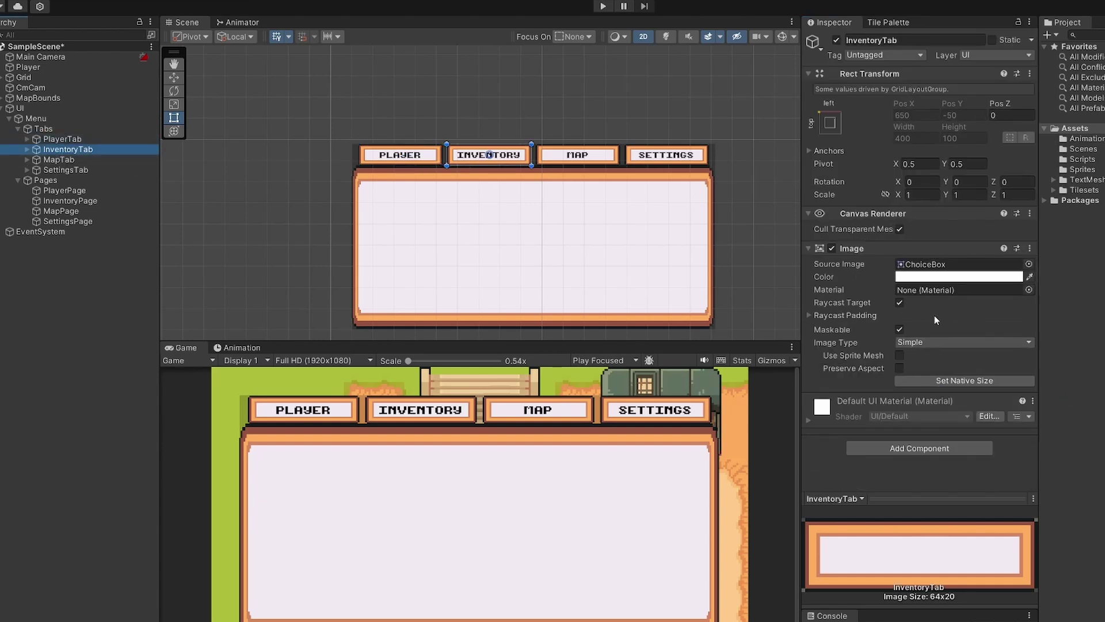
{"action": "left_click", "coordinate": [1031, 250]}
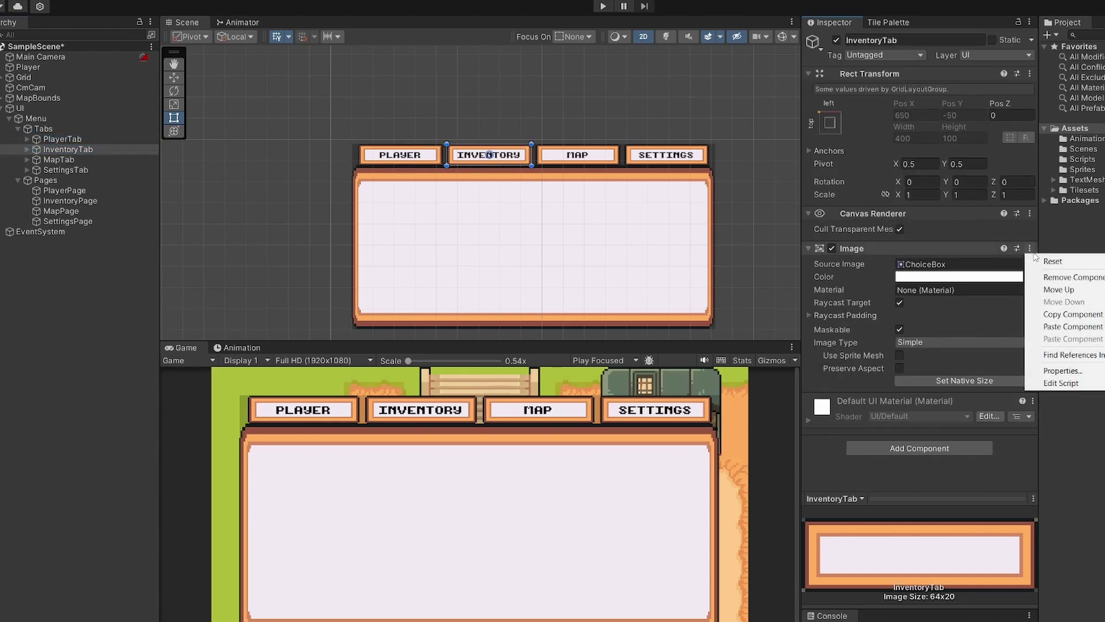
{"action": "left_click", "coordinate": [1058, 330]}
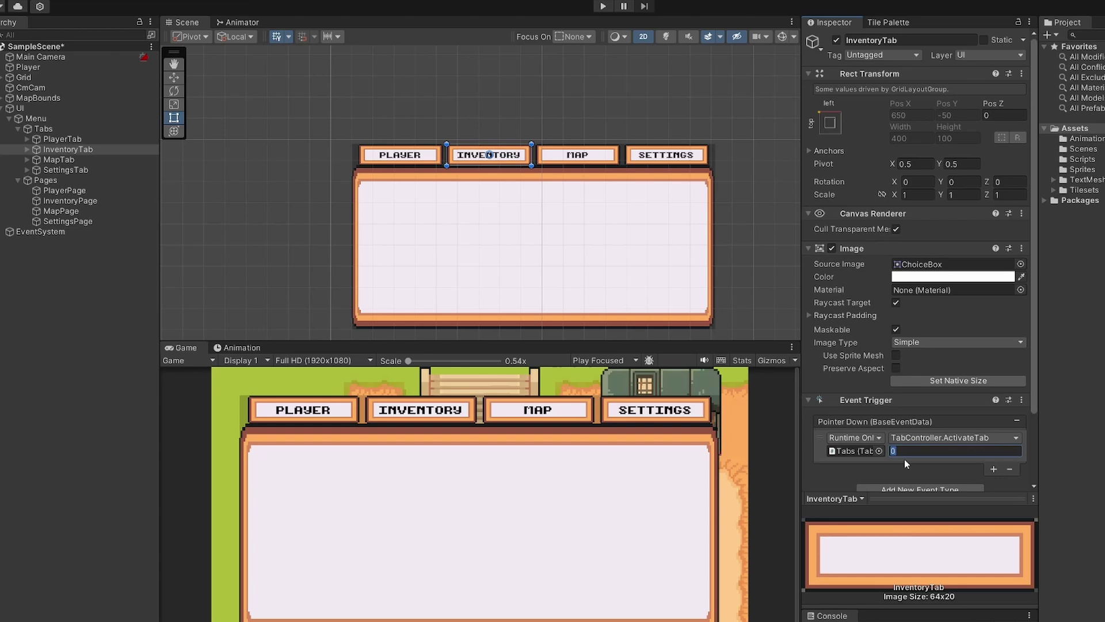
Paste the Event Trigger onto MapTab and SettingsTab, setting SettingsTab's tab number to 3.
{"action": "left_click", "coordinate": [59, 160]}
{"action": "left_click", "coordinate": [1032, 248]}
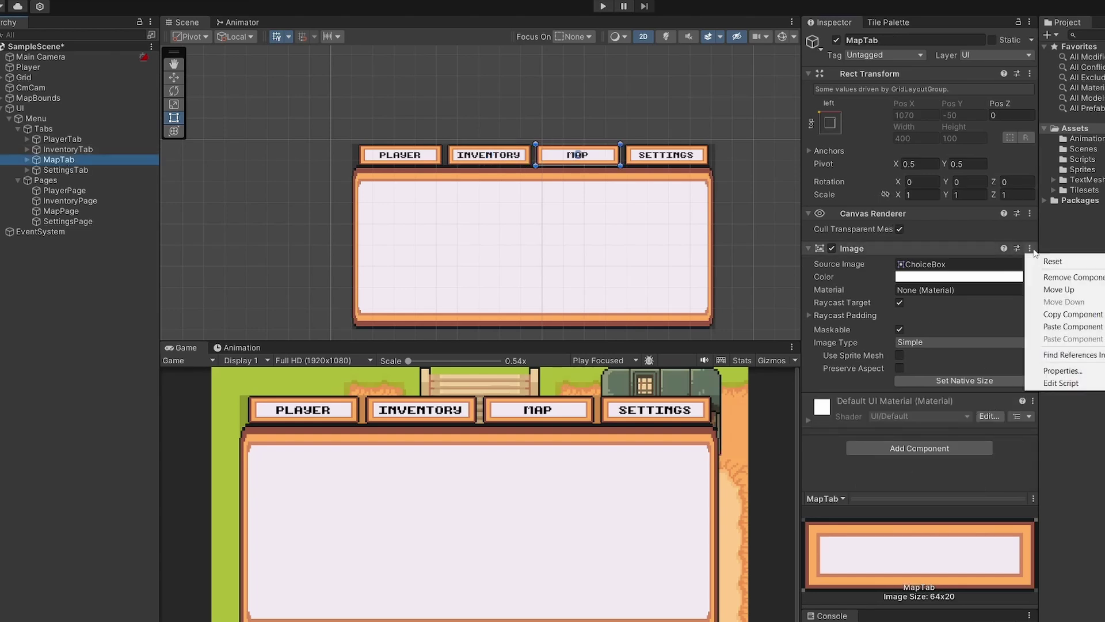
{"action": "left_click", "coordinate": [1059, 326]}
{"action": "left_click", "coordinate": [912, 451]}
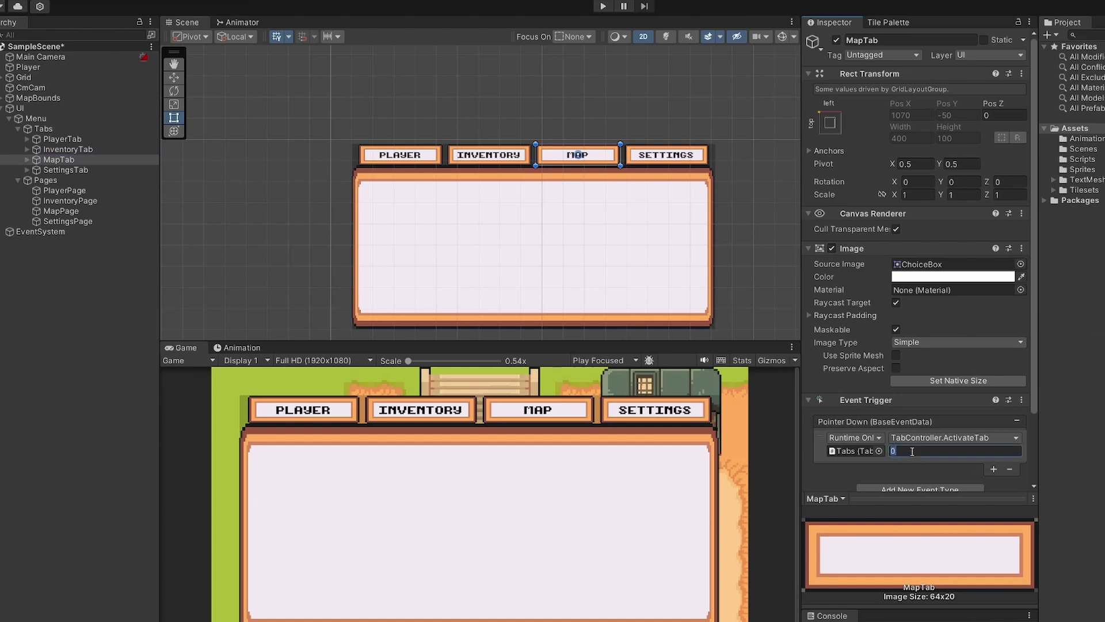
{"action": "left_click", "coordinate": [65, 169]}
{"action": "left_click", "coordinate": [1030, 248]}
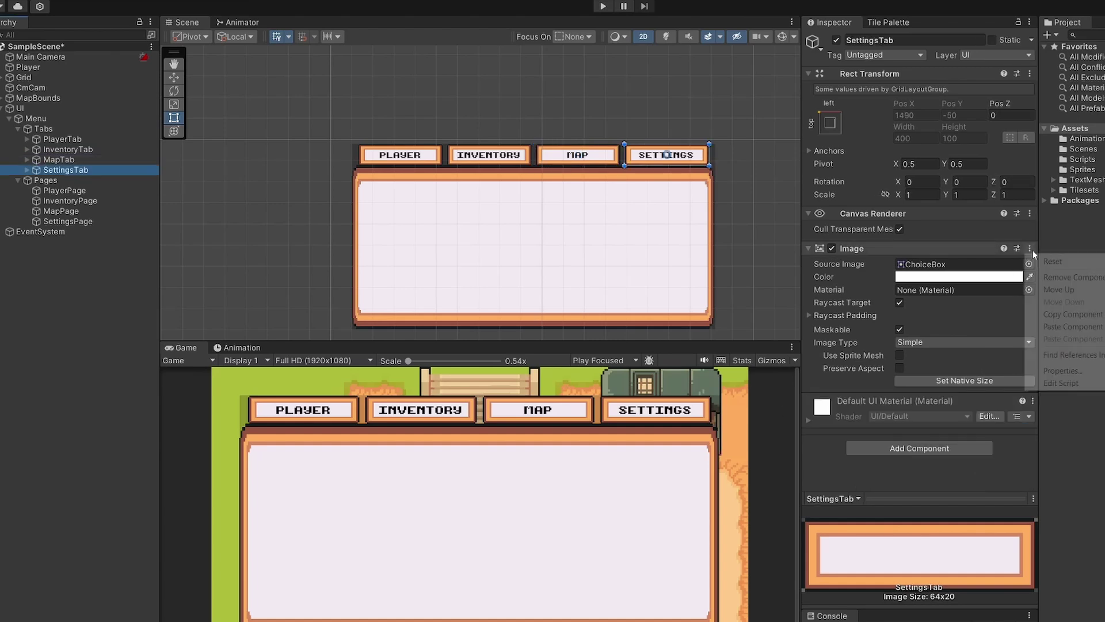
{"action": "left_click", "coordinate": [1071, 326]}
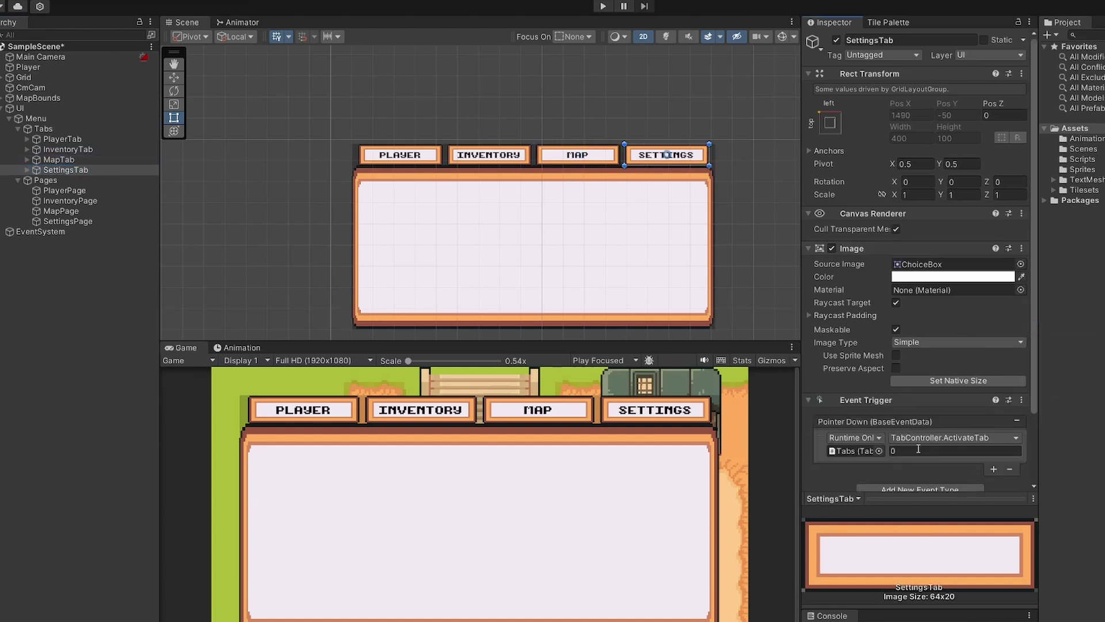
{"action": "type", "text": "3"}
{"action": "left_click", "coordinate": [65, 190]}
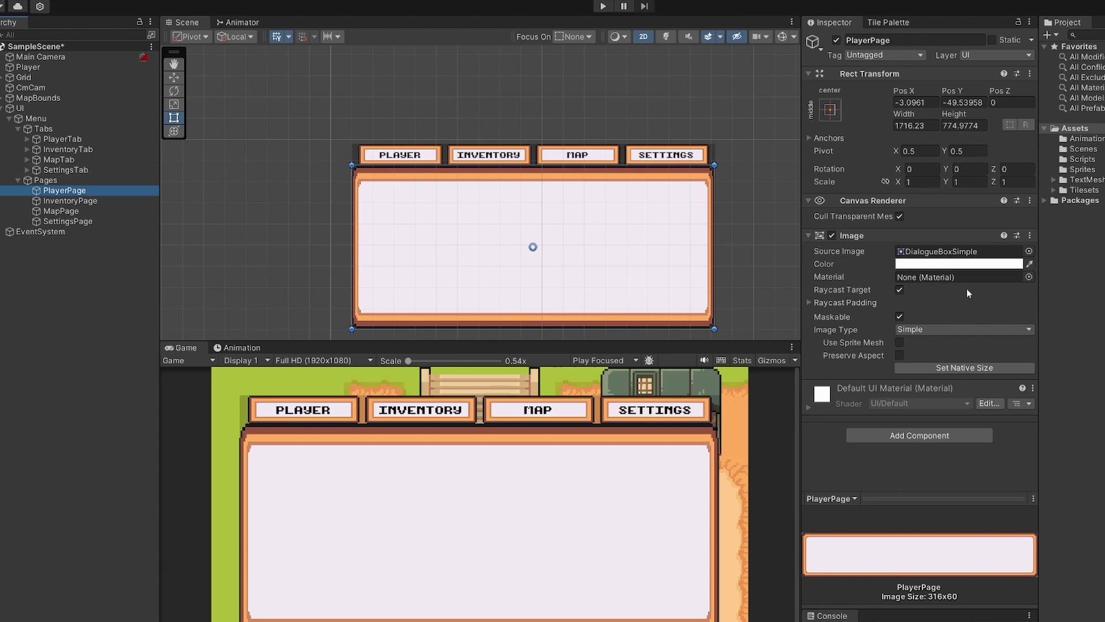
Tint InventoryPage's Image colour light green 8EFF7B.
{"action": "left_click", "coordinate": [69, 200]}
{"action": "left_click", "coordinate": [920, 264]}
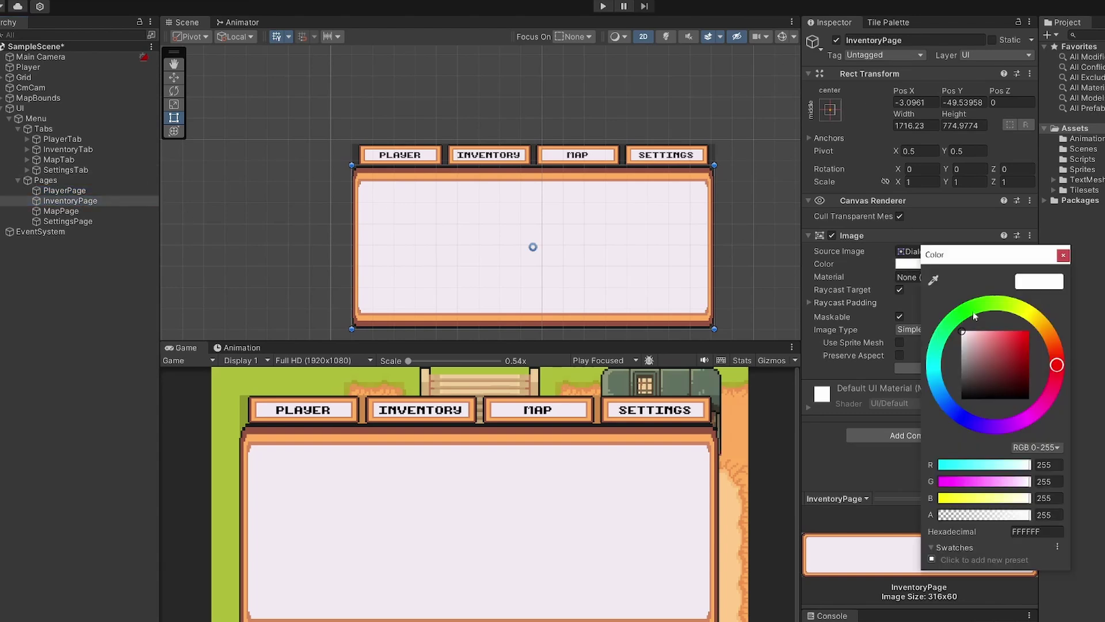
{"action": "left_click", "coordinate": [973, 311]}
{"action": "left_click", "coordinate": [996, 331]}
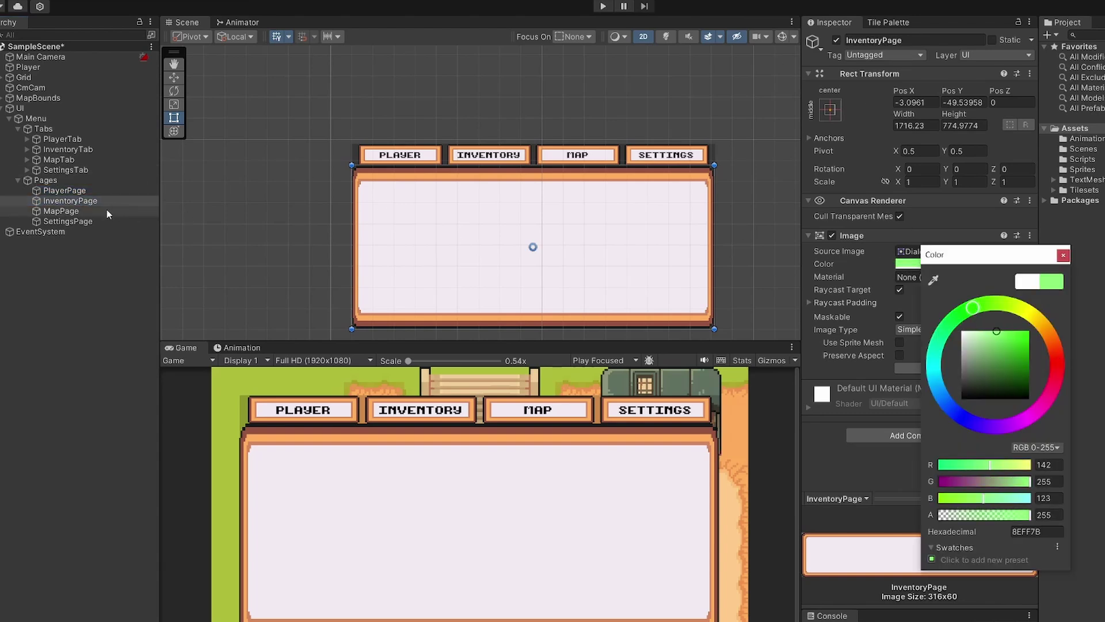
Tint SettingsPage's Image colour blue 49AAFF and start the game in Play mode.
{"action": "left_click", "coordinate": [61, 211]}
{"action": "left_click", "coordinate": [918, 264]}
{"action": "left_click", "coordinate": [68, 221]}
{"action": "left_click", "coordinate": [927, 264]}
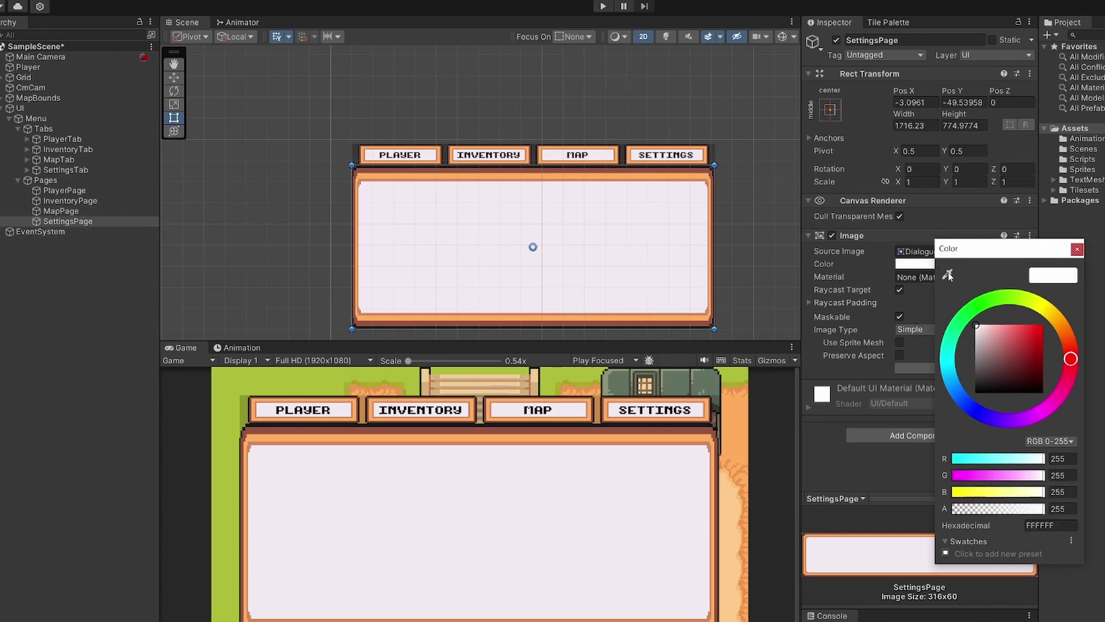
{"action": "mouse_move", "coordinate": [947, 368]}
{"action": "left_mouse_down"}
{"action": "mouse_move", "coordinate": [969, 408]}
{"action": "mouse_move", "coordinate": [955, 387]}
{"action": "left_mouse_up"}
{"action": "left_click", "coordinate": [1023, 325]}
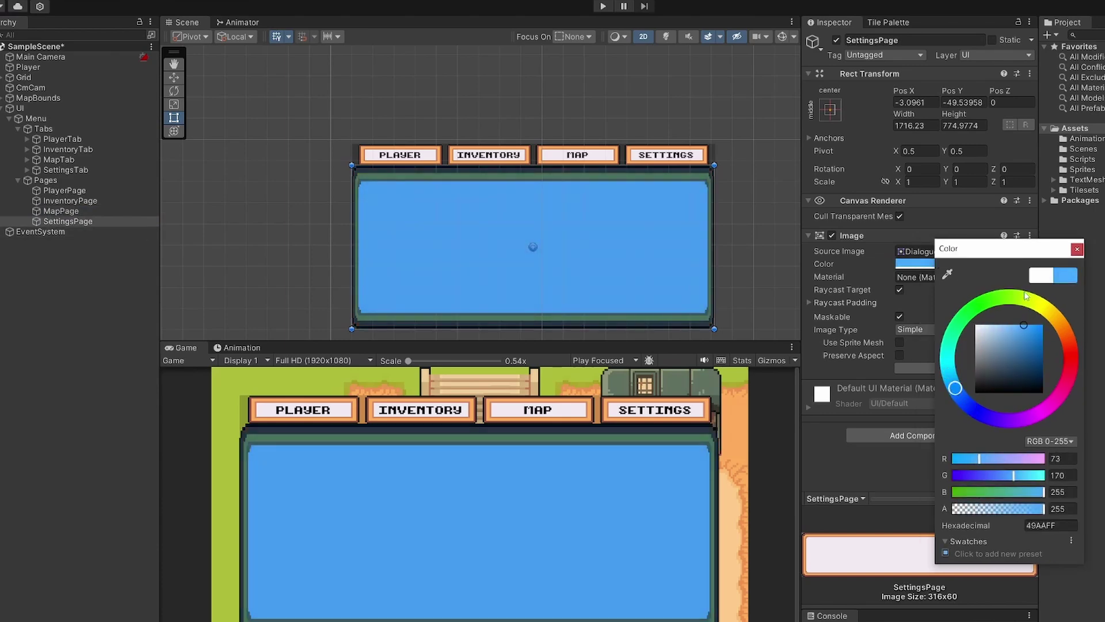
{"action": "left_click", "coordinate": [65, 190]}
{"action": "left_click", "coordinate": [603, 6]}
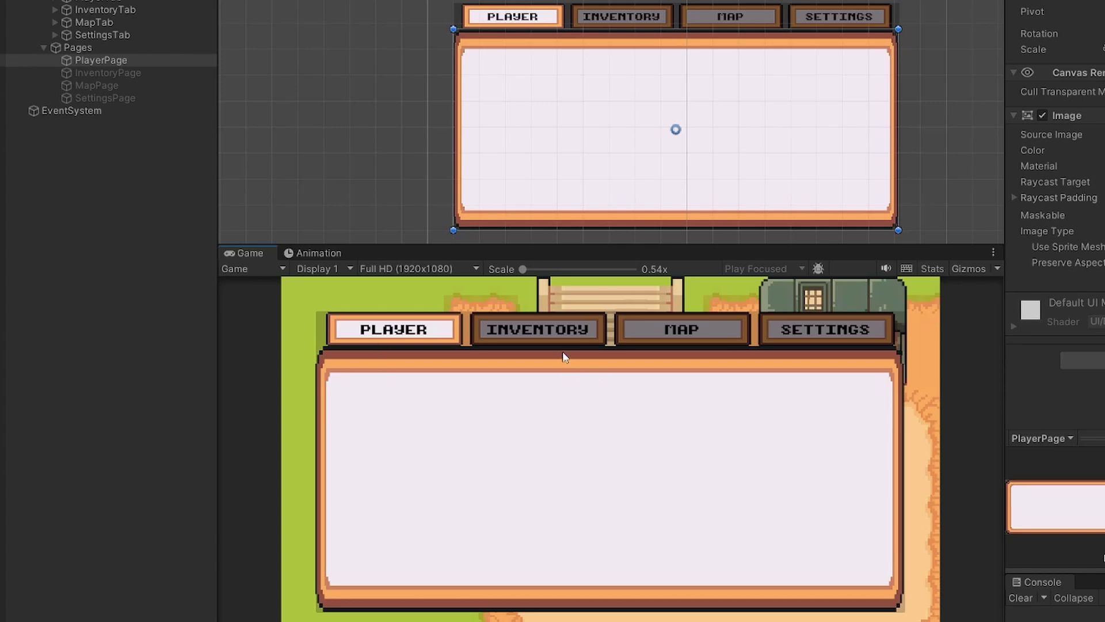
Switch the running menu through INVENTORY (green), MAP (red) and SETTINGS (blue) pages.
{"action": "left_click", "coordinate": [561, 329]}
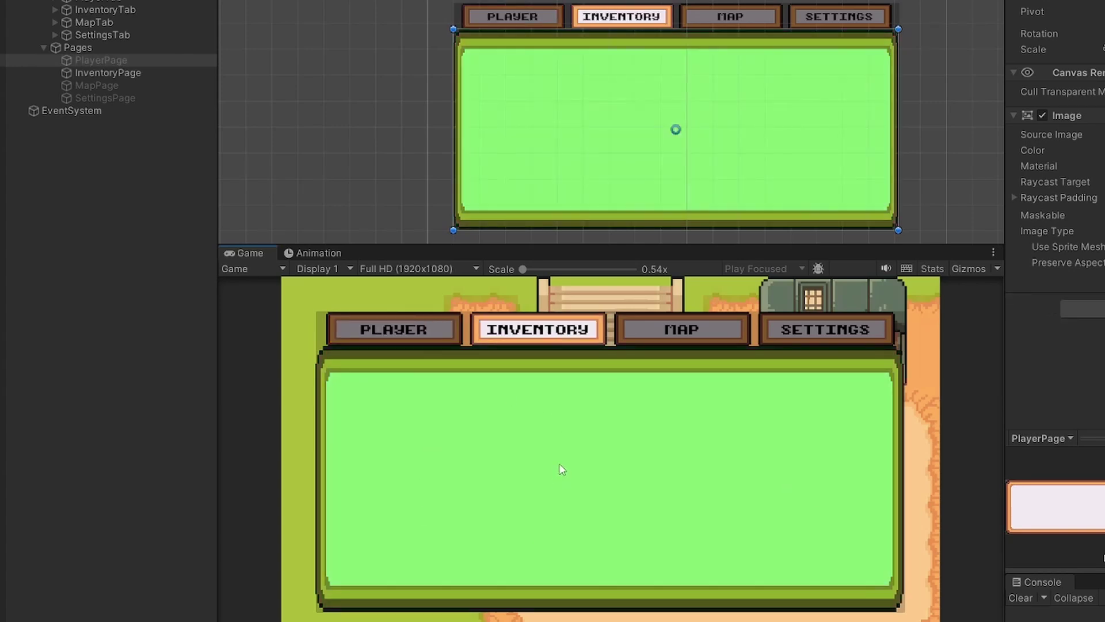
{"action": "left_click", "coordinate": [138, 73]}
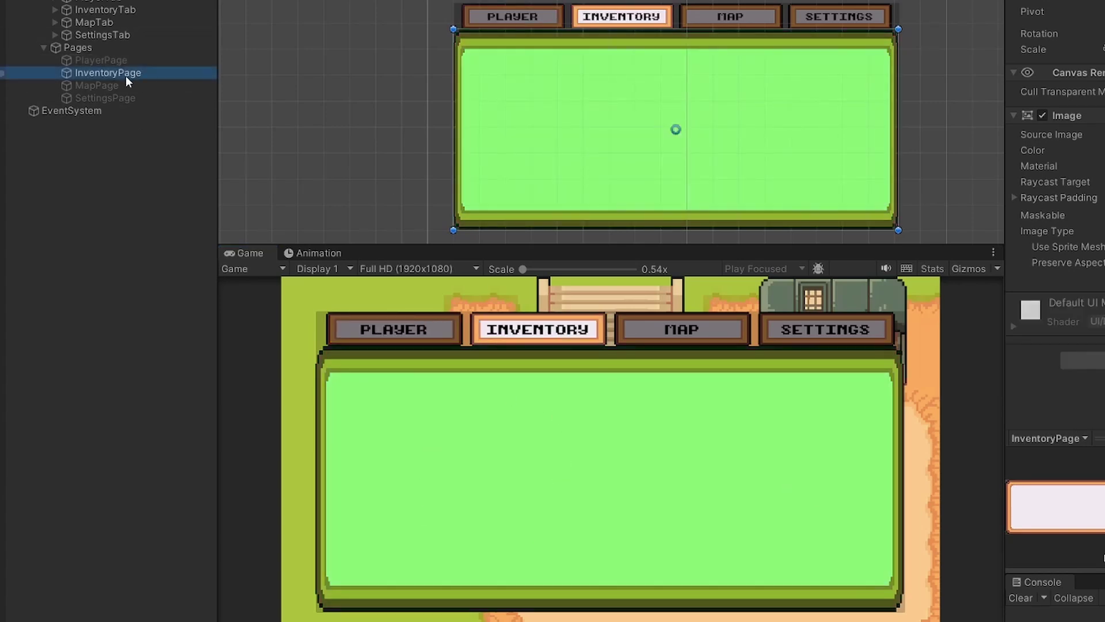
{"action": "left_click", "coordinate": [682, 335]}
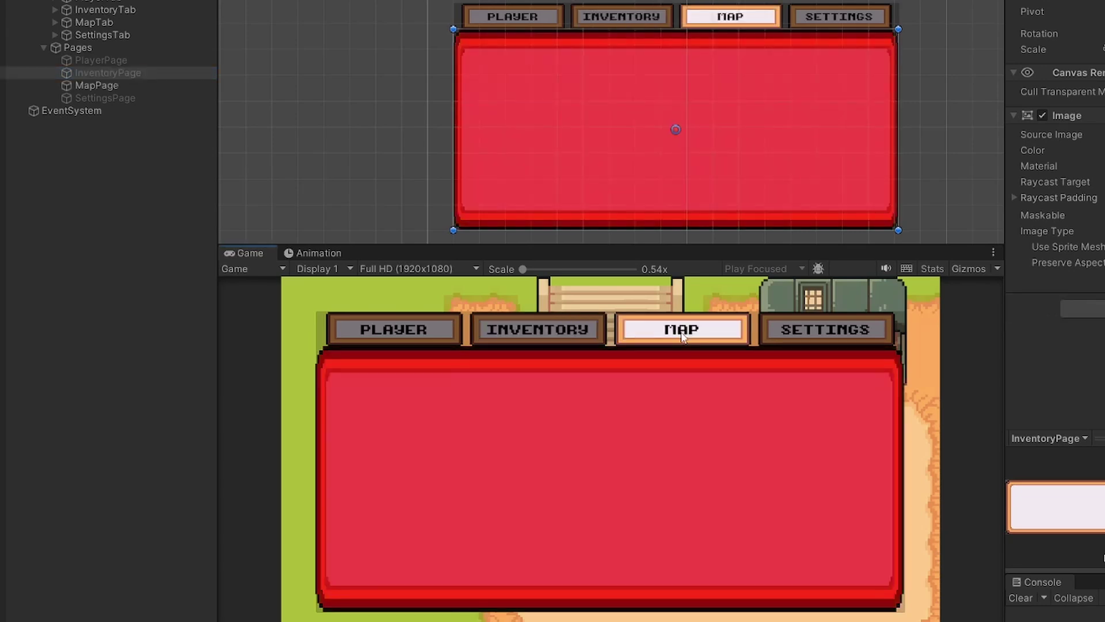
{"action": "left_click", "coordinate": [820, 326]}
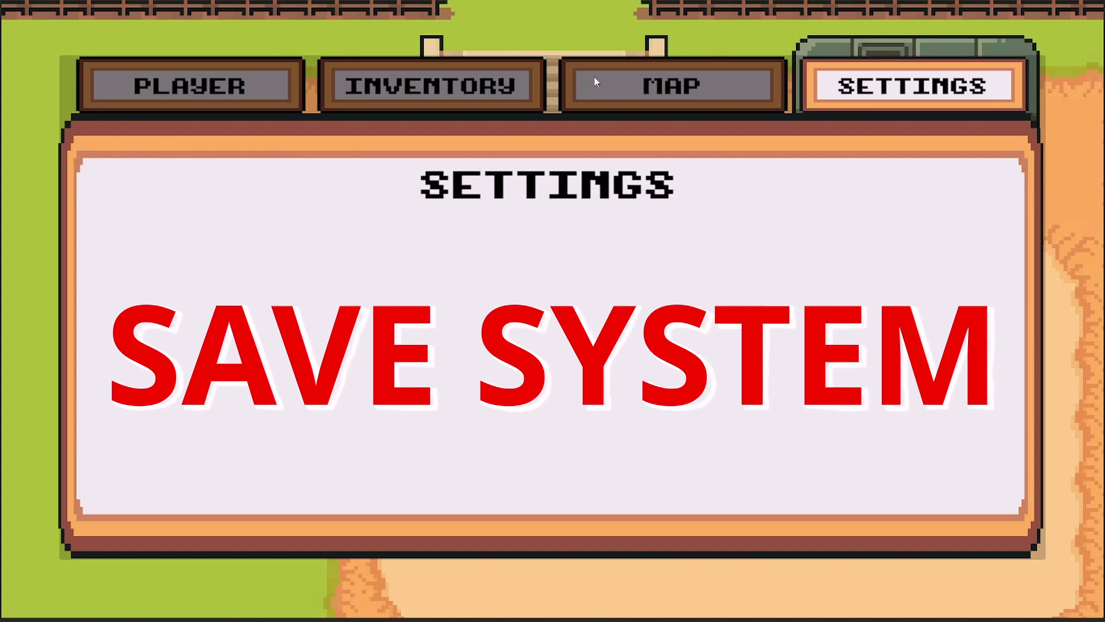
Switch the running menu to INVENTORY, then back to the PLAYER page.
{"action": "left_click", "coordinate": [458, 93]}
{"action": "left_click", "coordinate": [256, 92]}
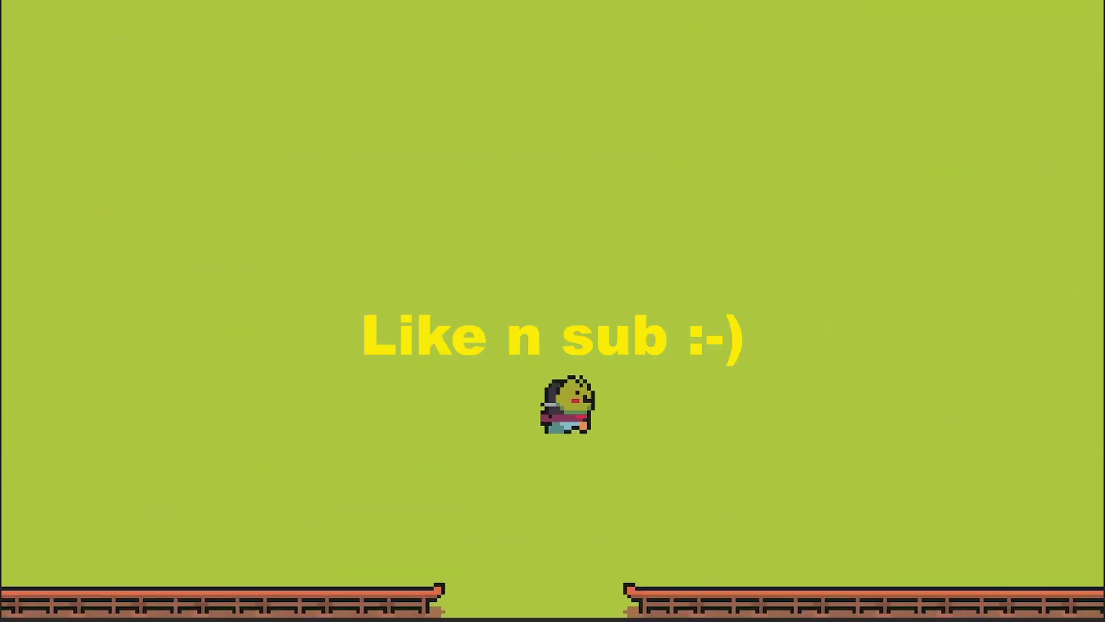
{"action": "key", "text": "Down"}
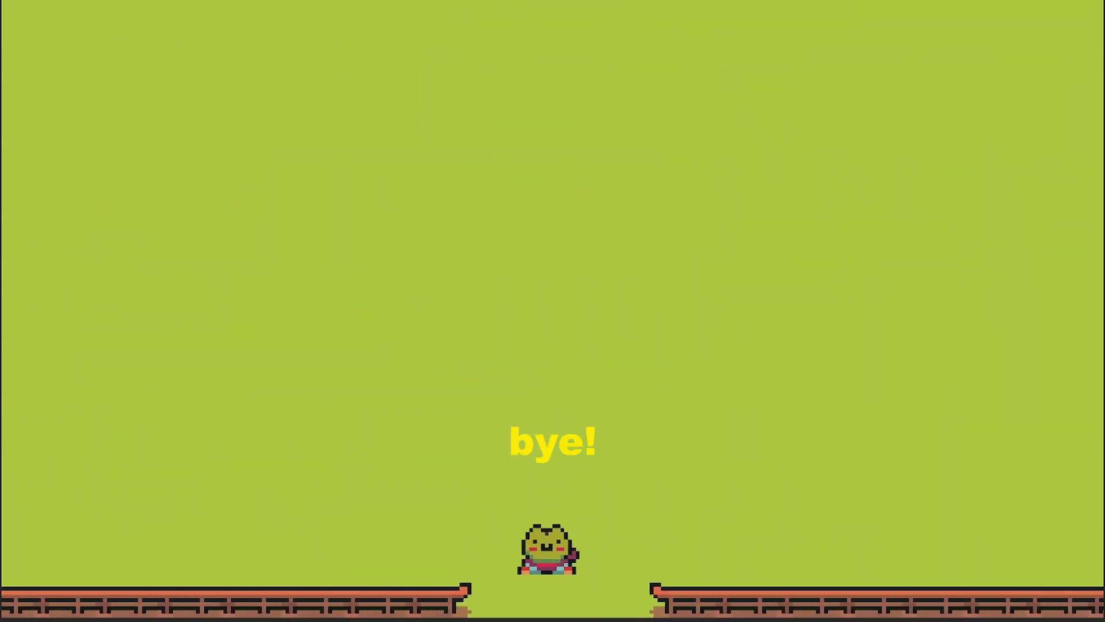